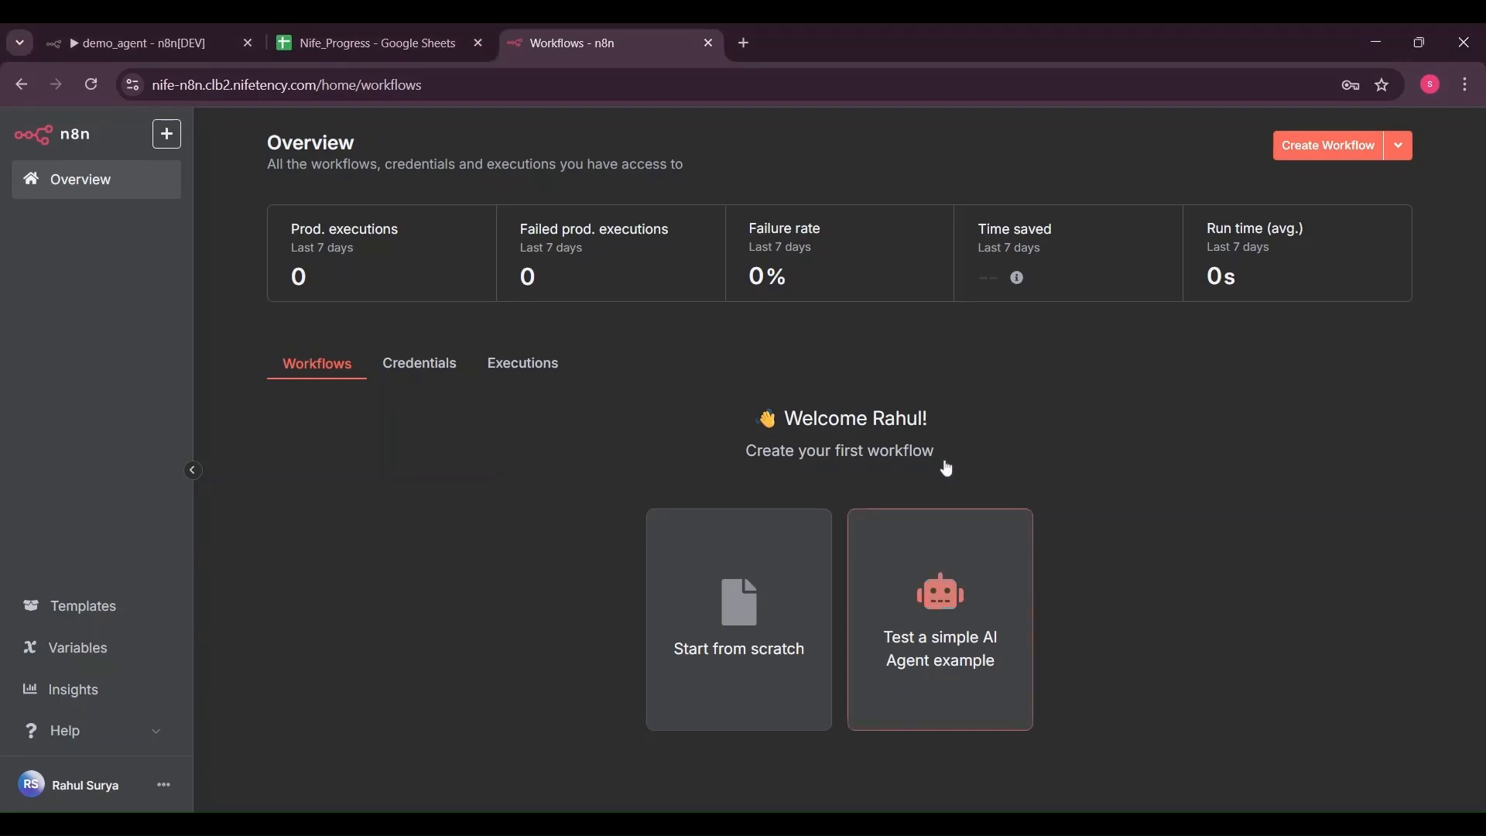
Create a new blank workflow and rename it from 'My workflow 2' to demo_nife
click(1338, 159)
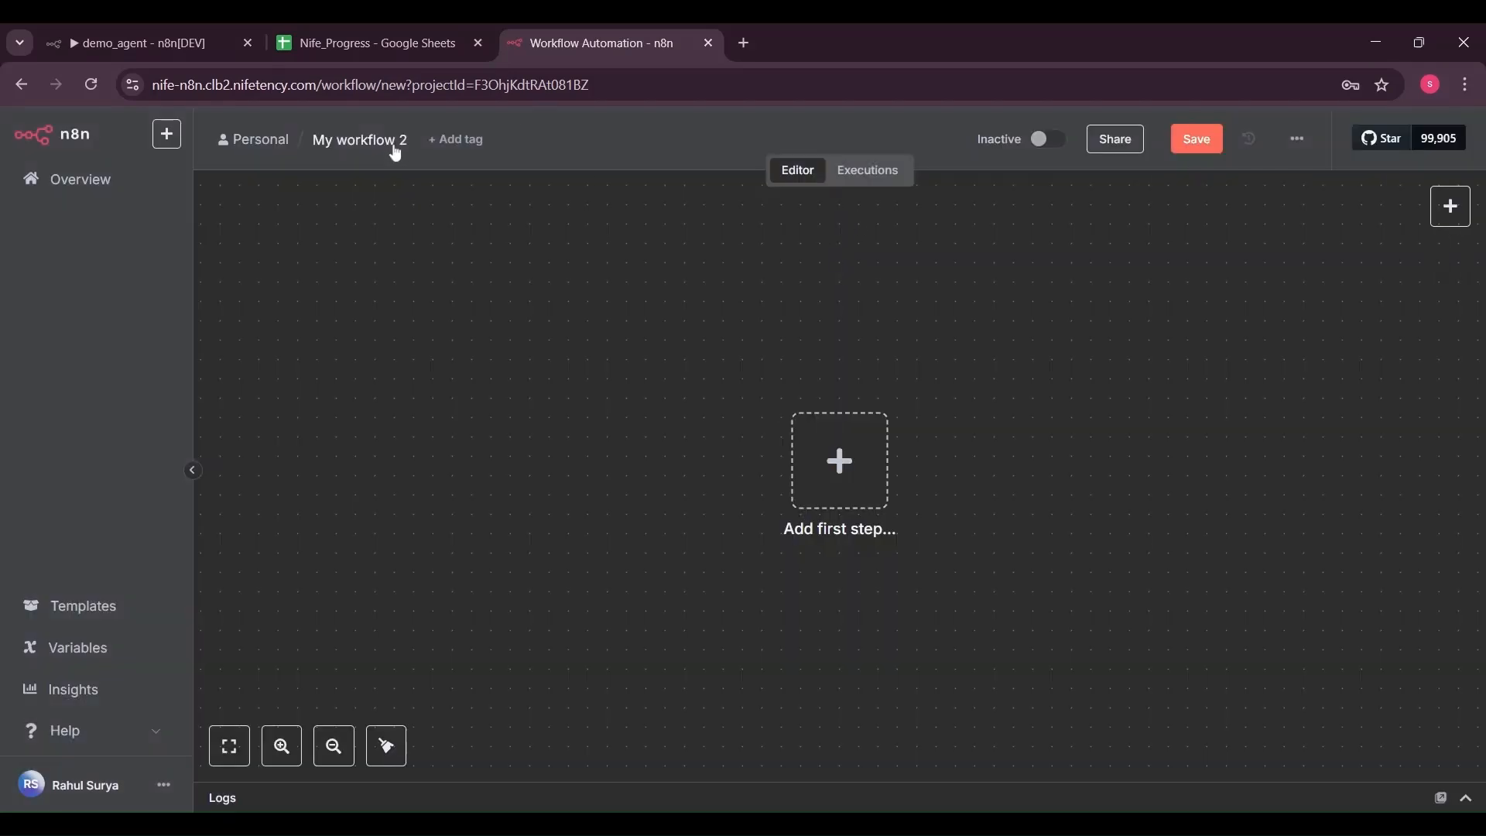
click(396, 147)
key(BackSpace)
text(demo)
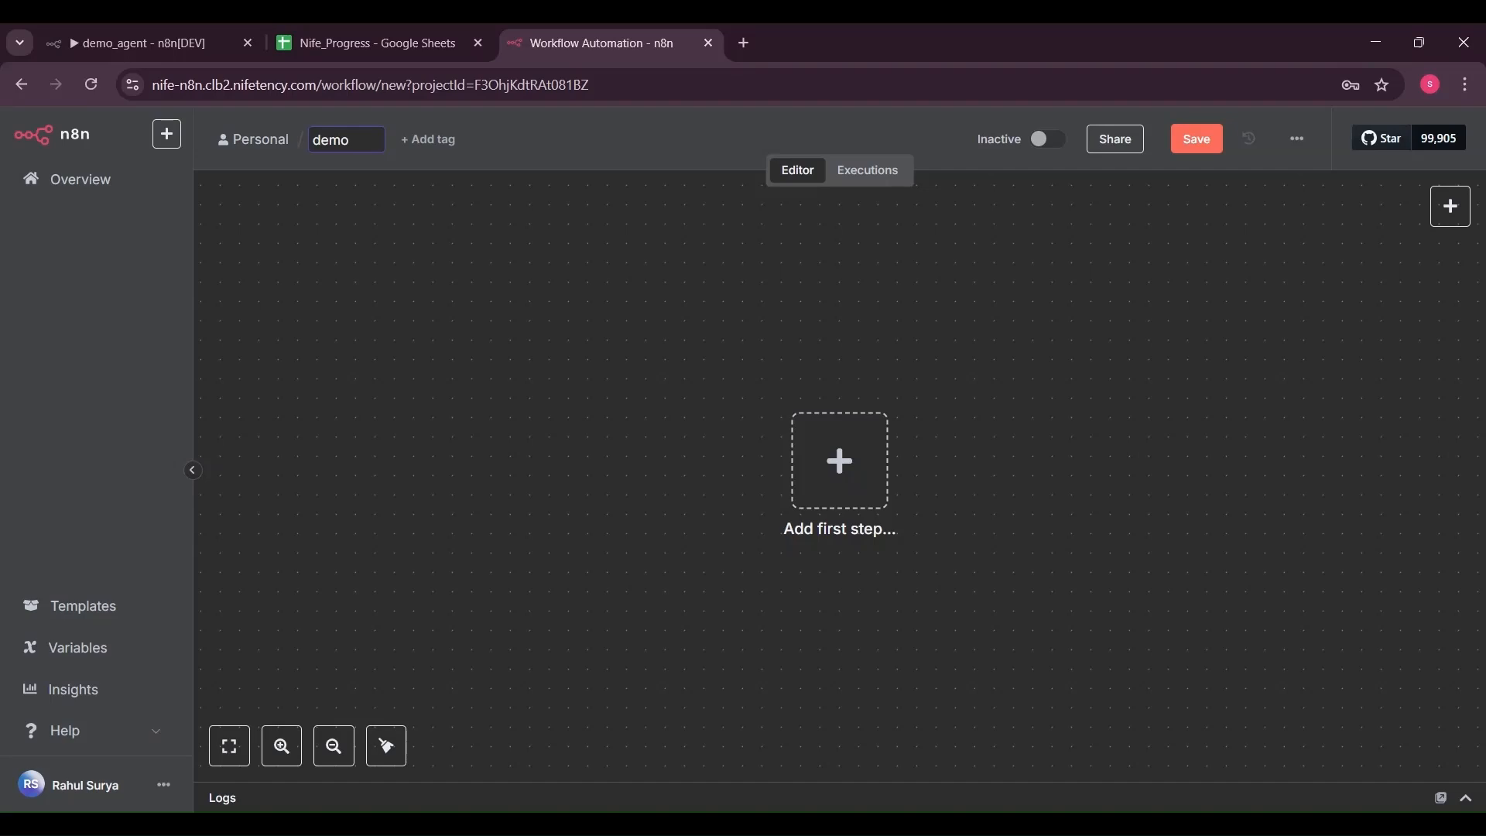
text(_nife)
key(Return)
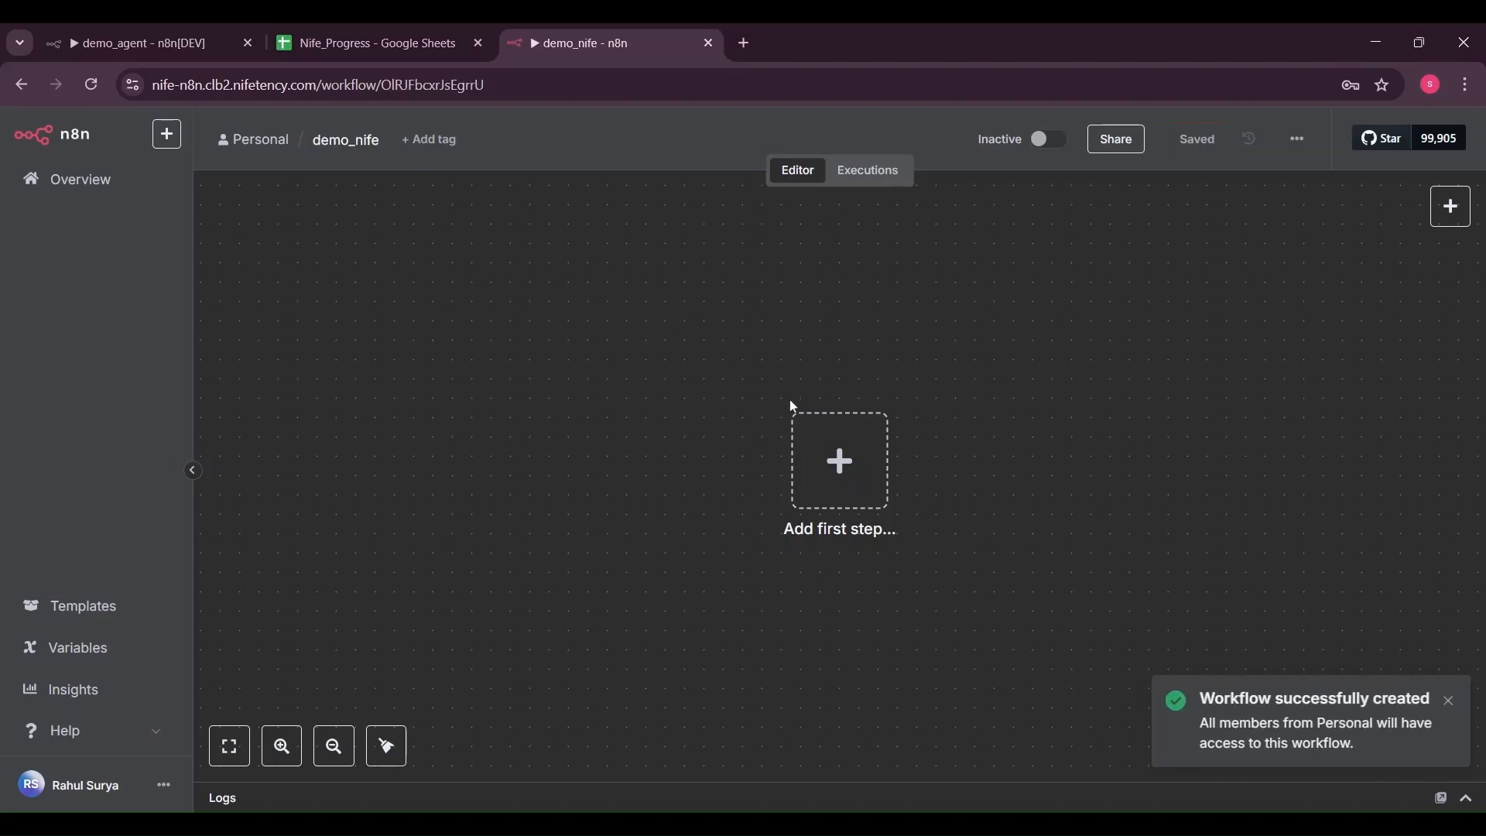
Add a Schedule Trigger as the workflow's first step, found by searching 'schd'
click(834, 473)
text(schd)
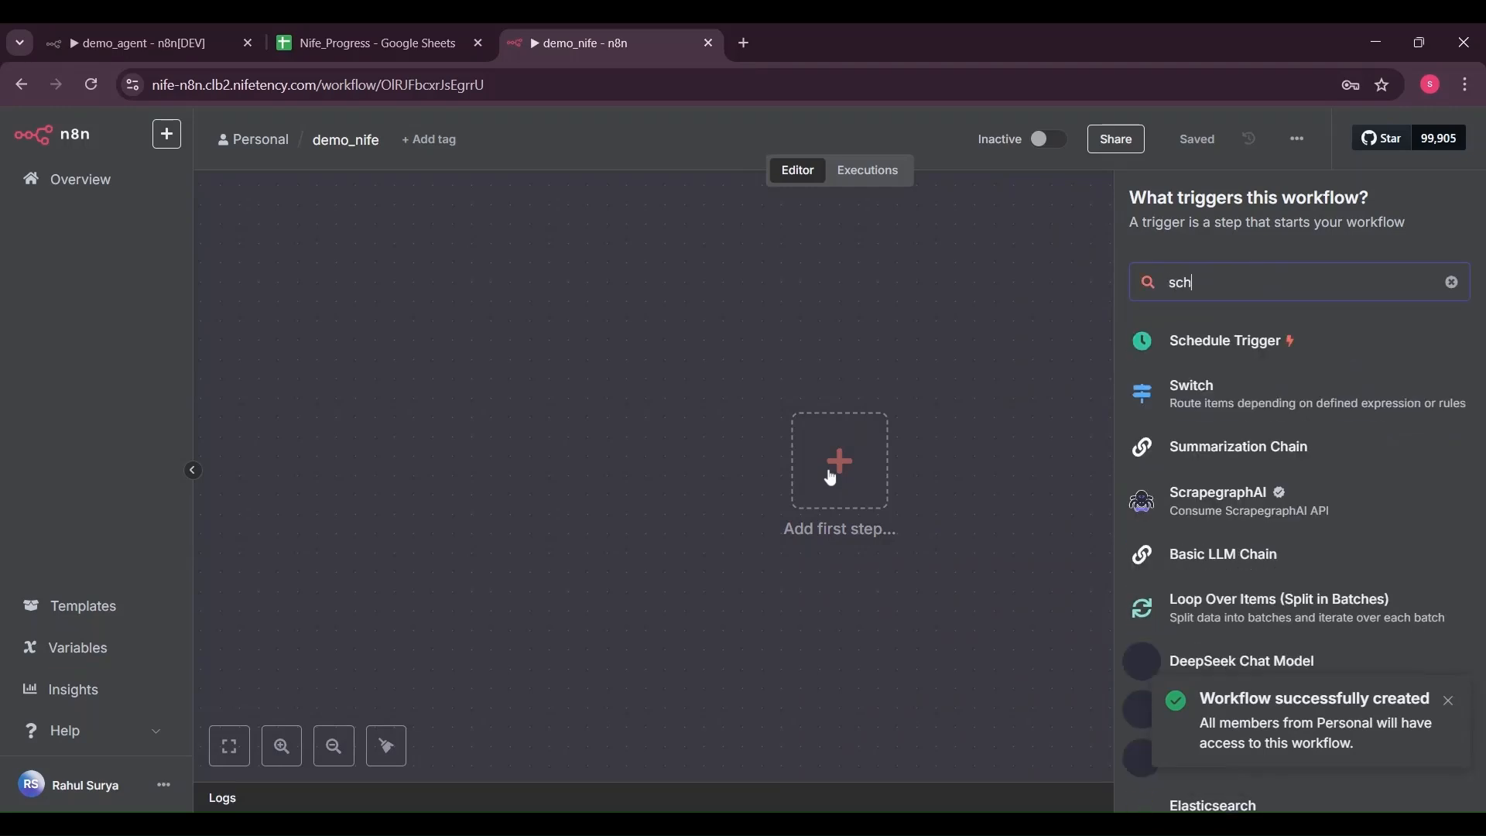
click(1184, 346)
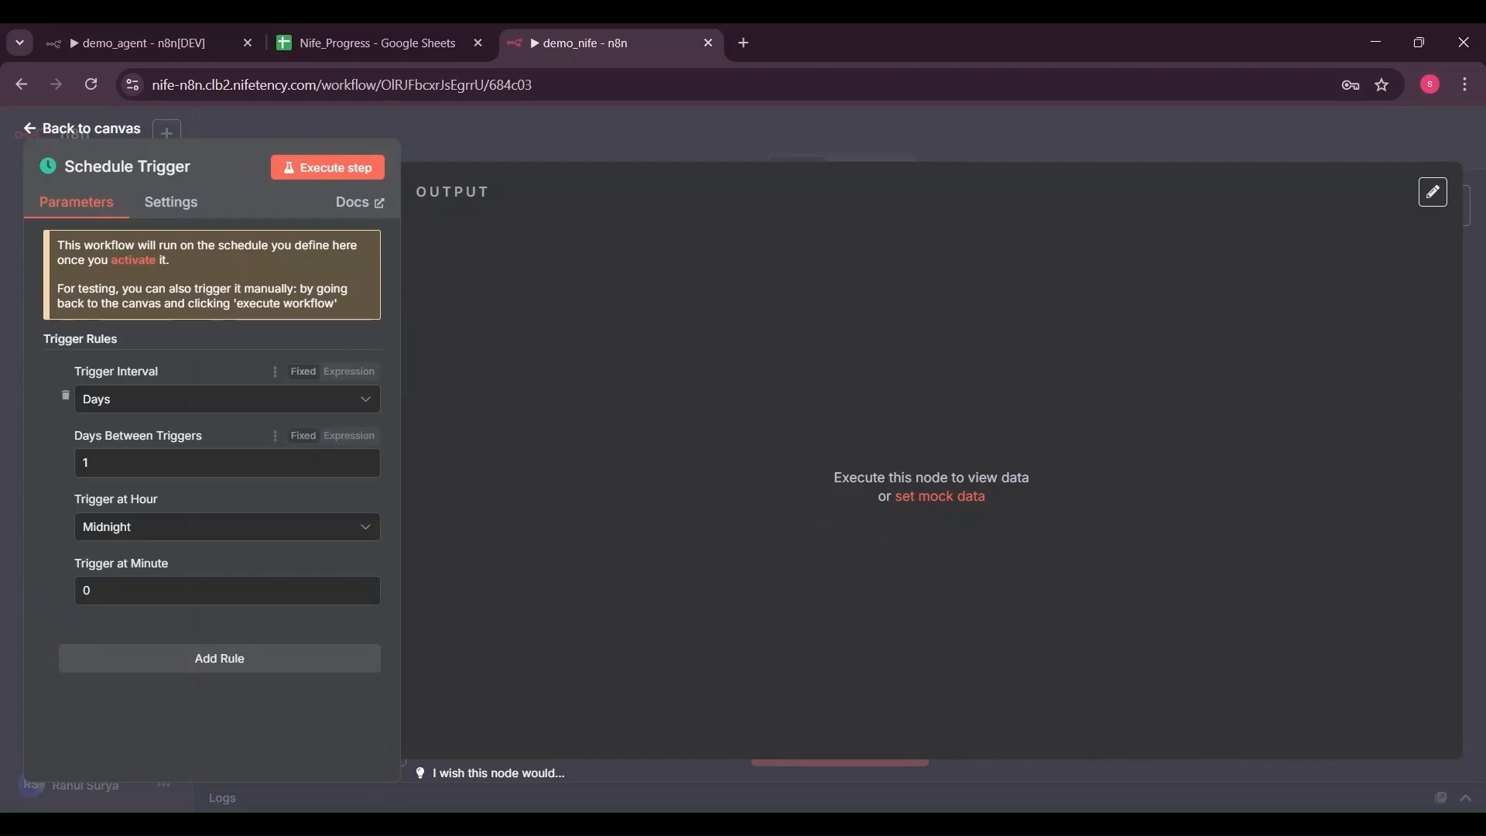
Set the trigger to fire at 7pm and test-run it once
click(295, 535)
scroll(377, 467, down, 5)
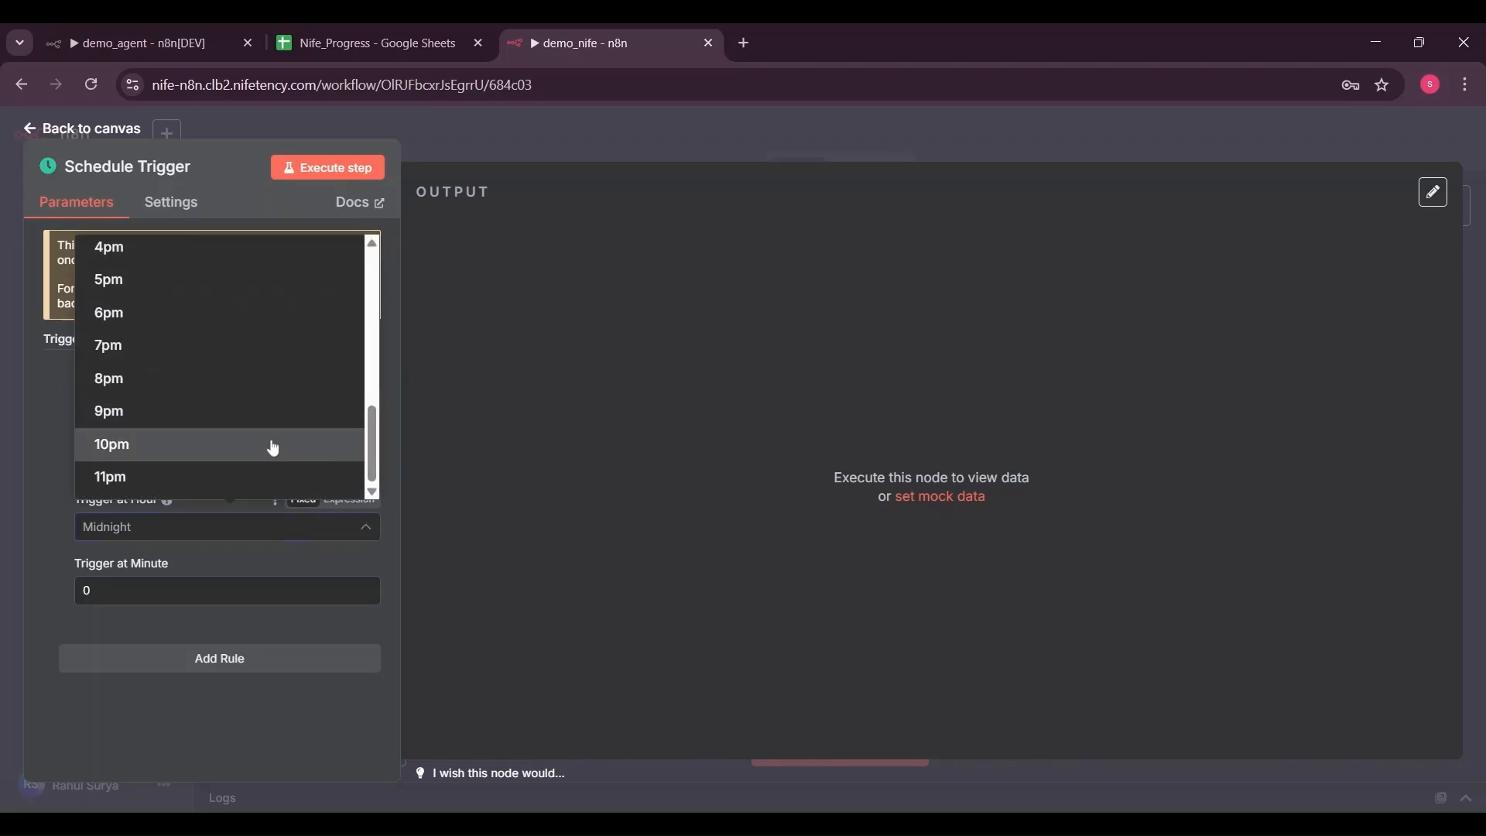
click(253, 353)
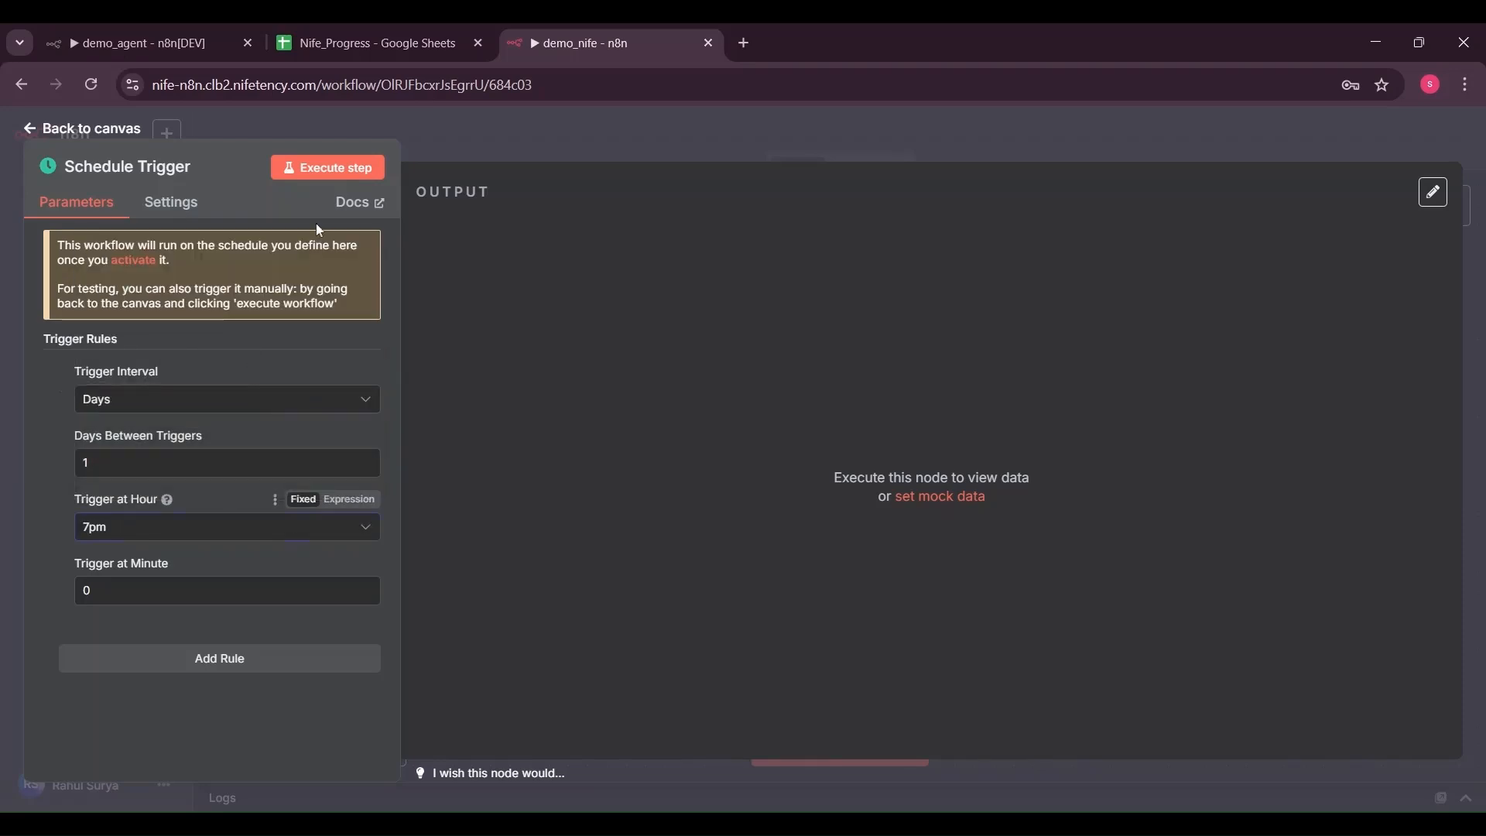
click(341, 171)
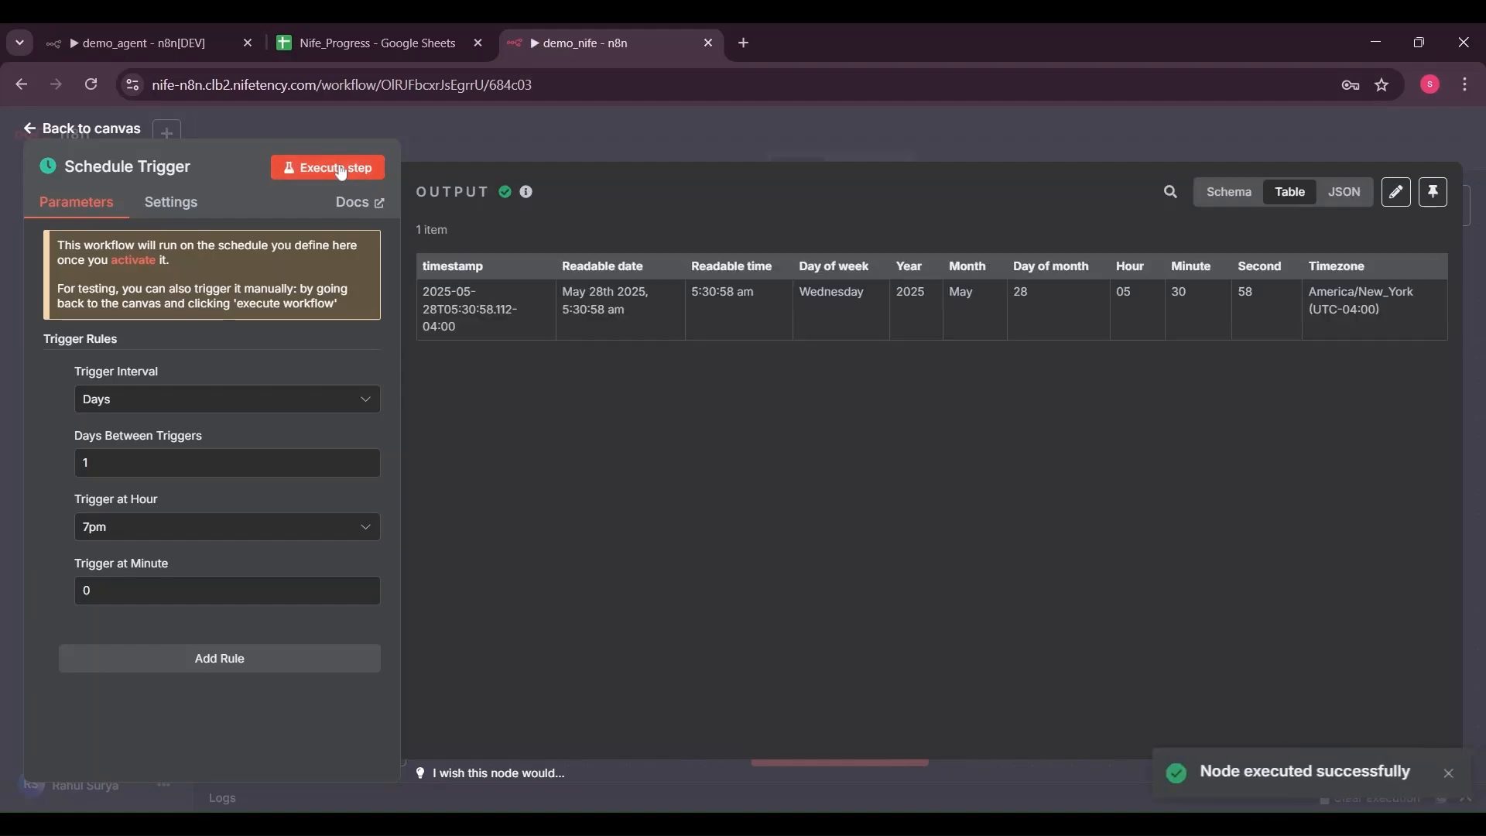
click(35, 130)
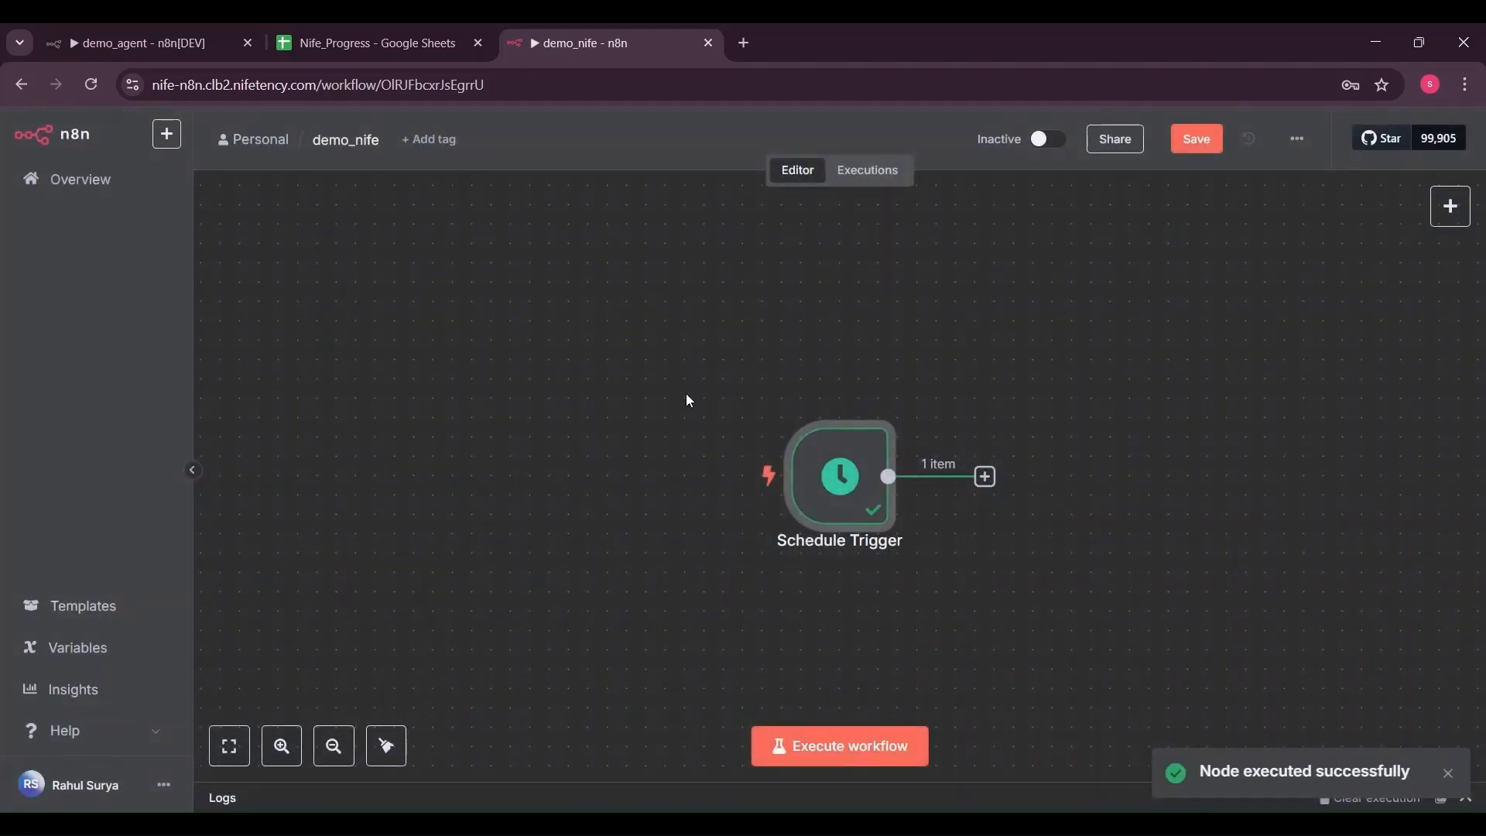
Add a Google Sheets 'Get row(s) in sheet' step after the Schedule Trigger
drag(853, 493, 581, 473)
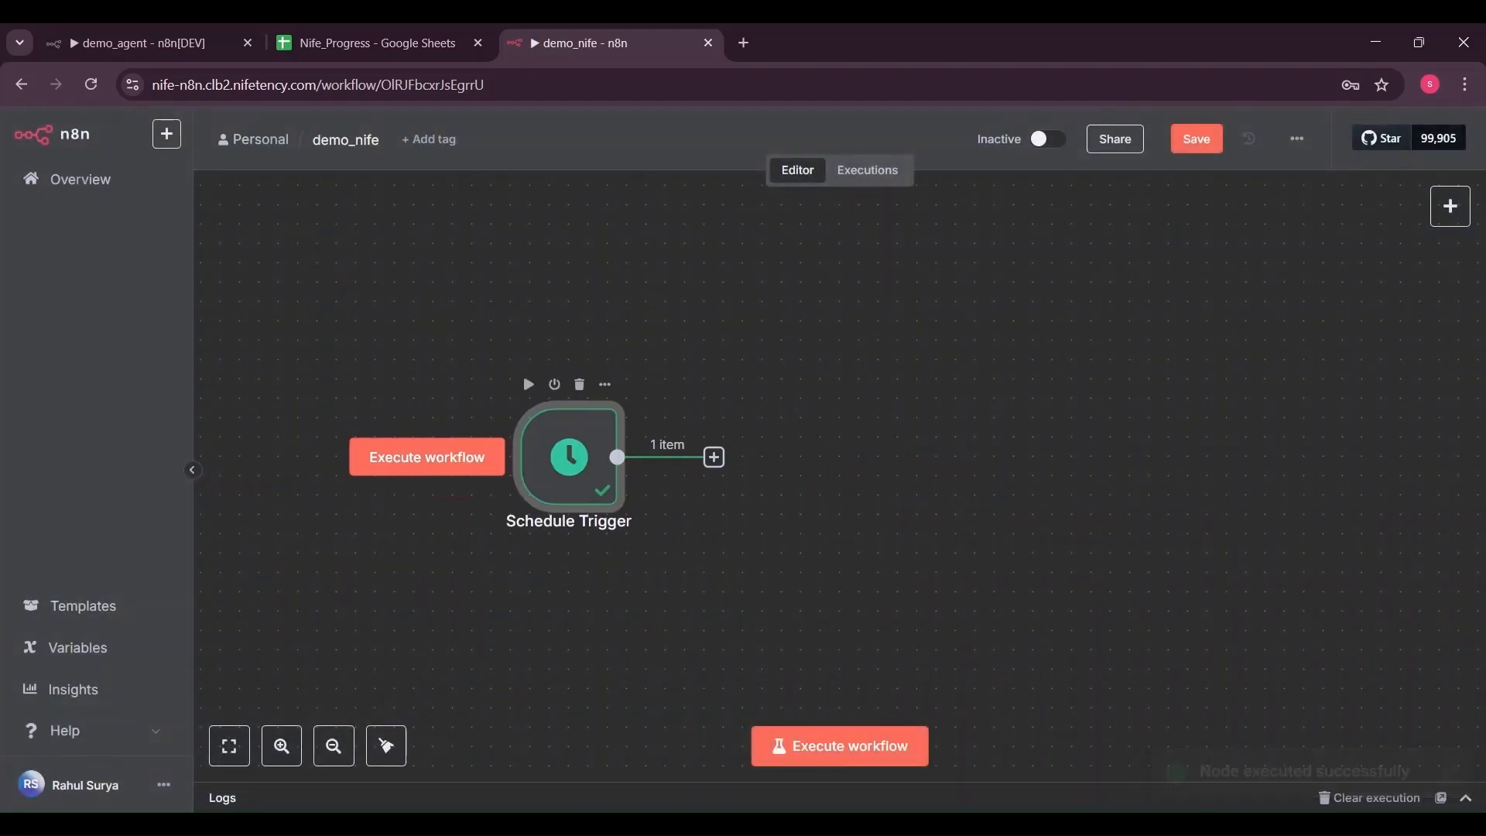
click(713, 459)
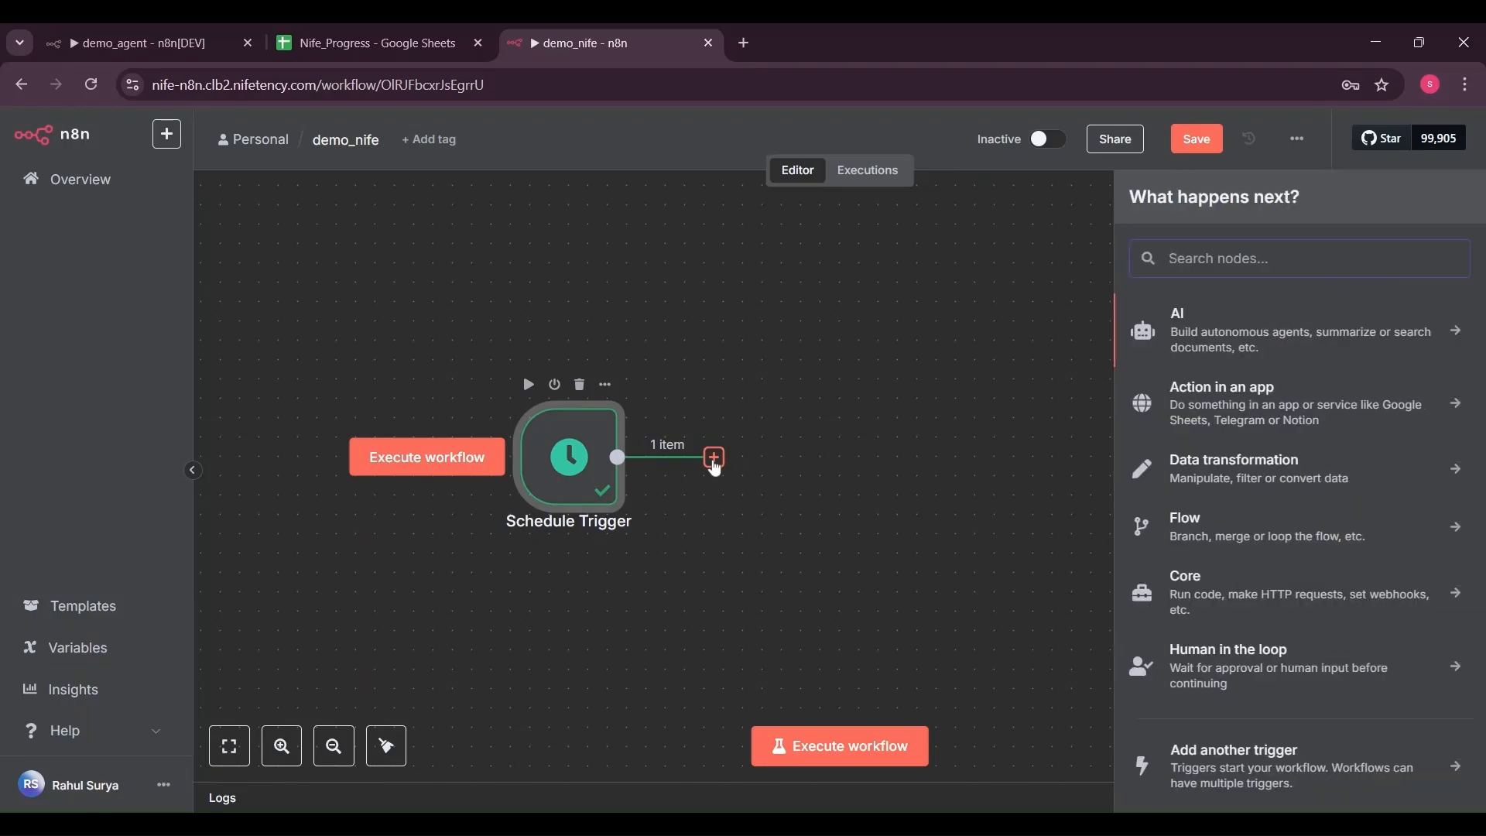
text(sheets)
click(1189, 324)
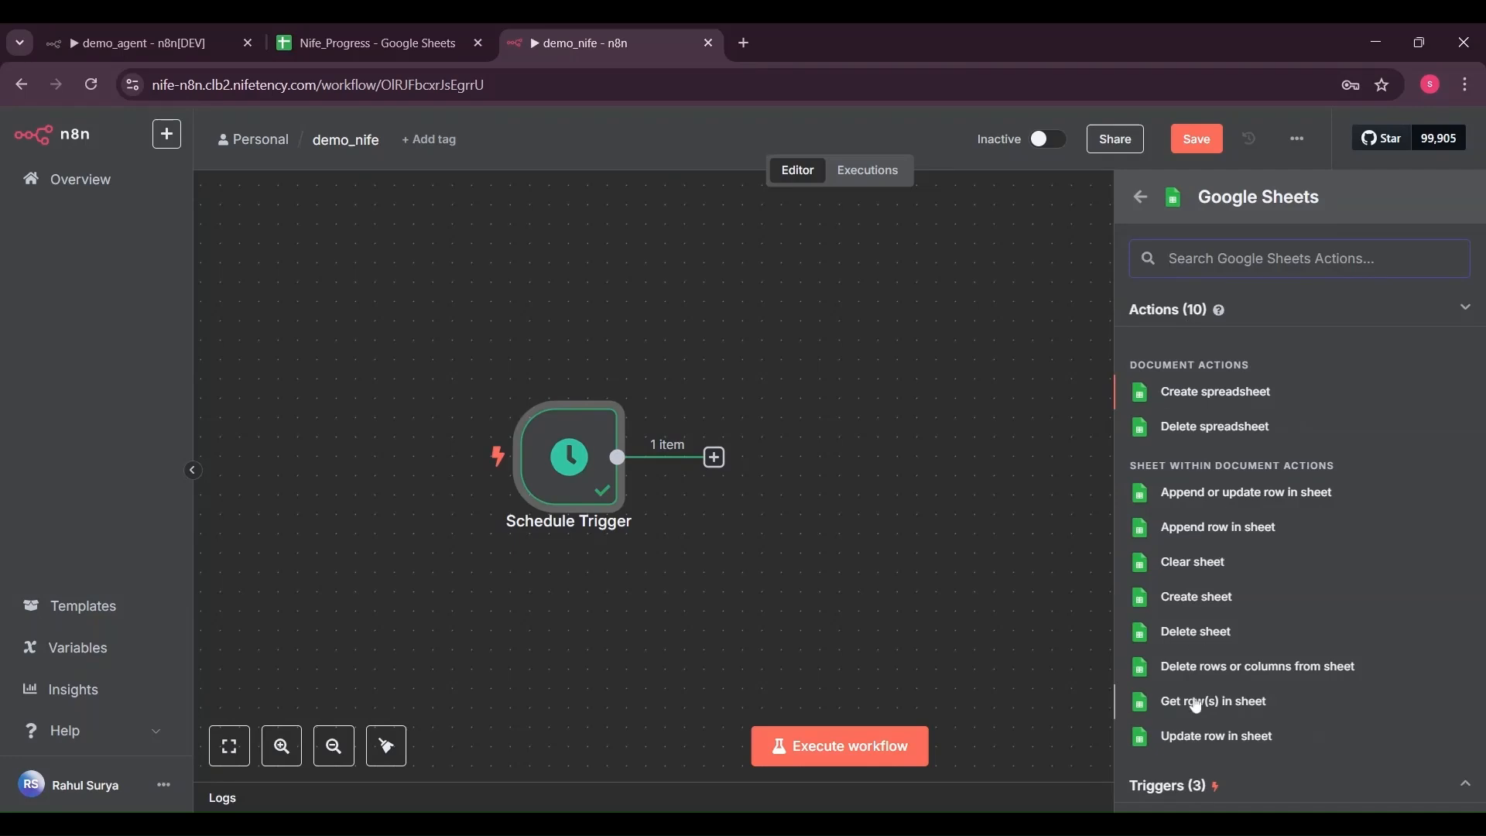
click(1196, 703)
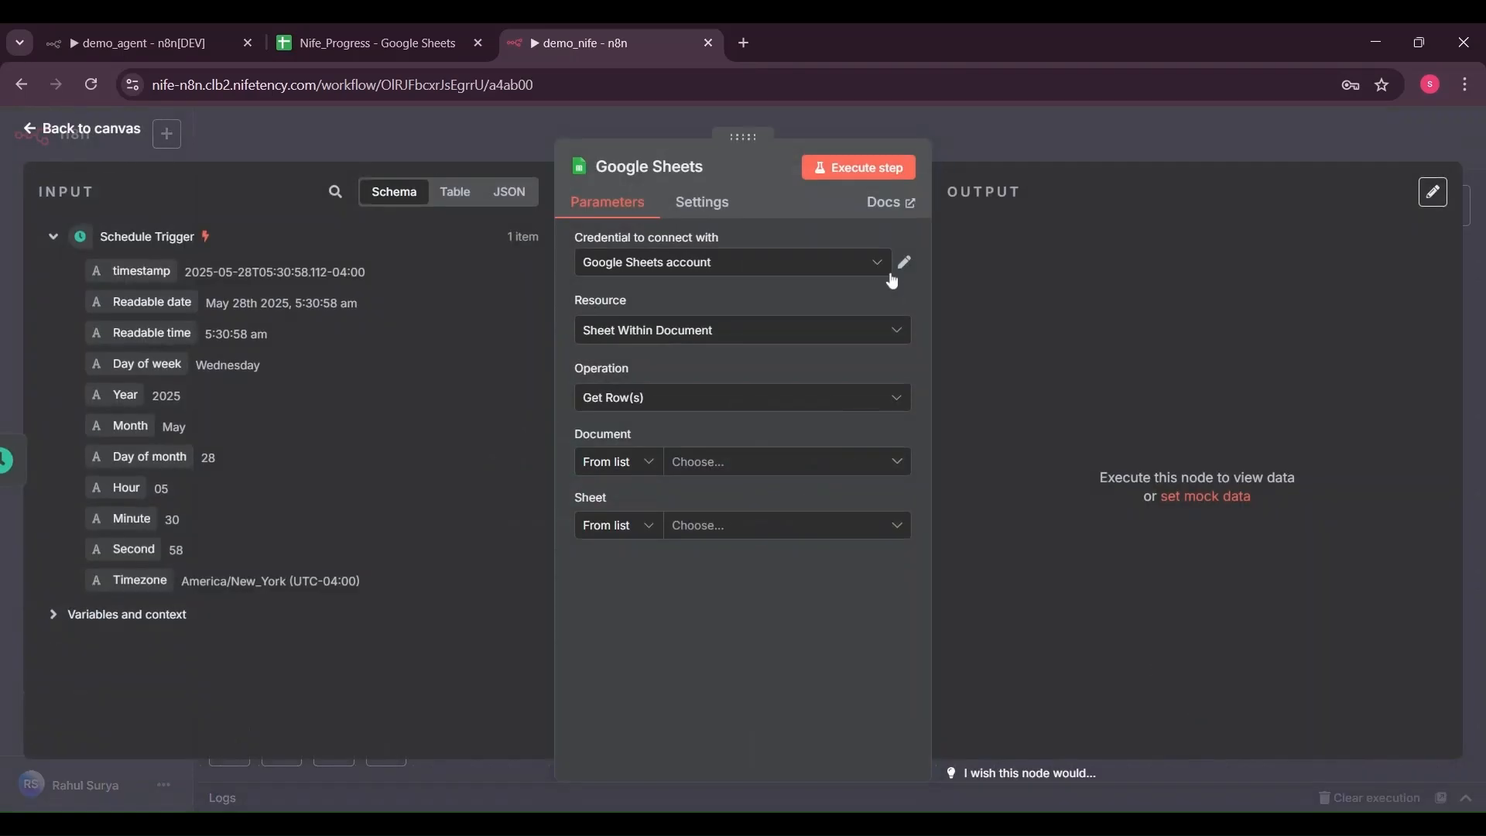
Review the Google Sheets account credential, checking its OAuth client in Google Cloud, and save it
click(884, 266)
click(899, 266)
click(904, 266)
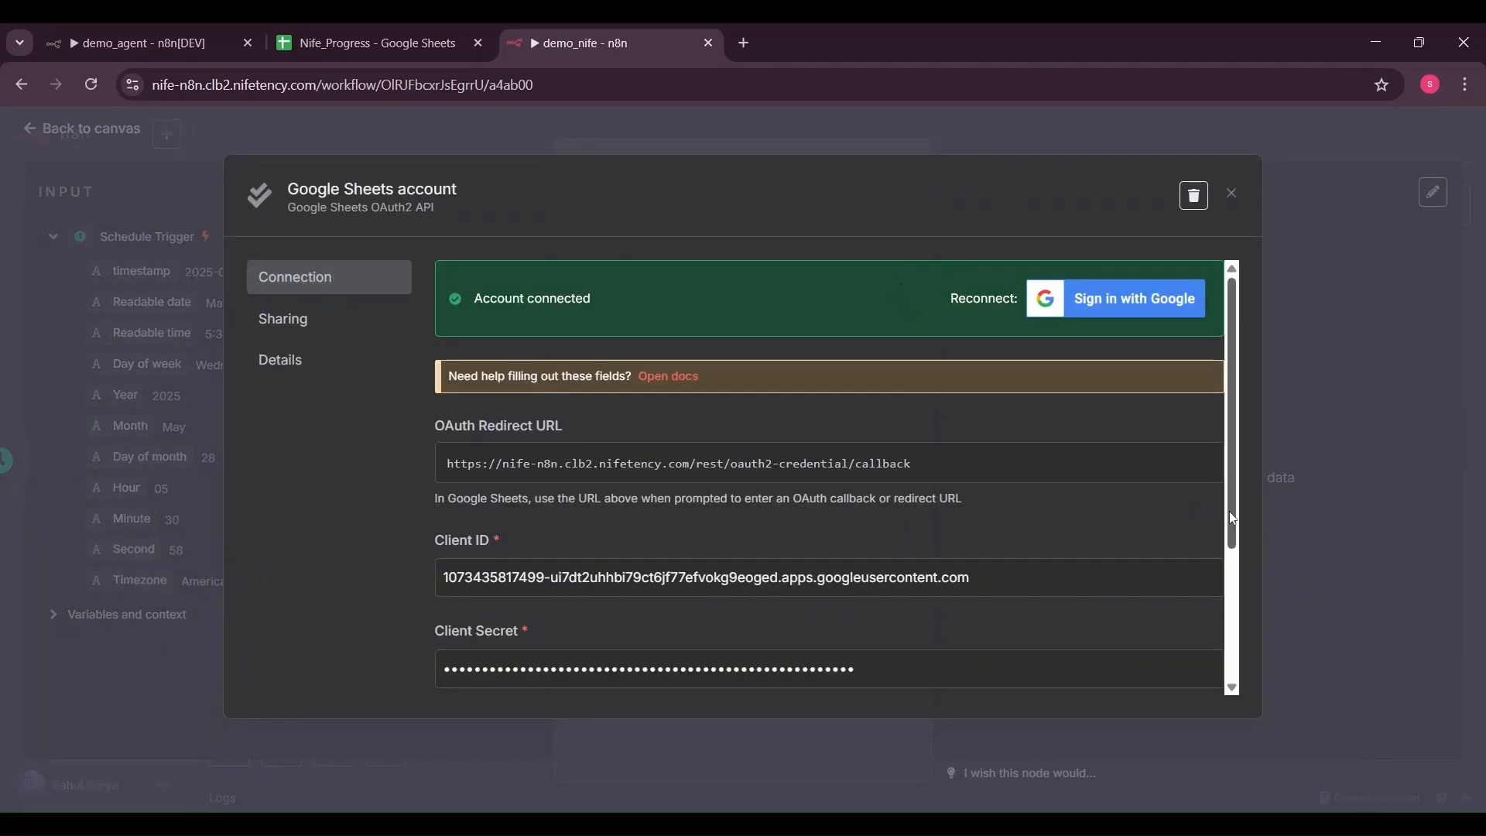
scroll(1233, 522, down, 3)
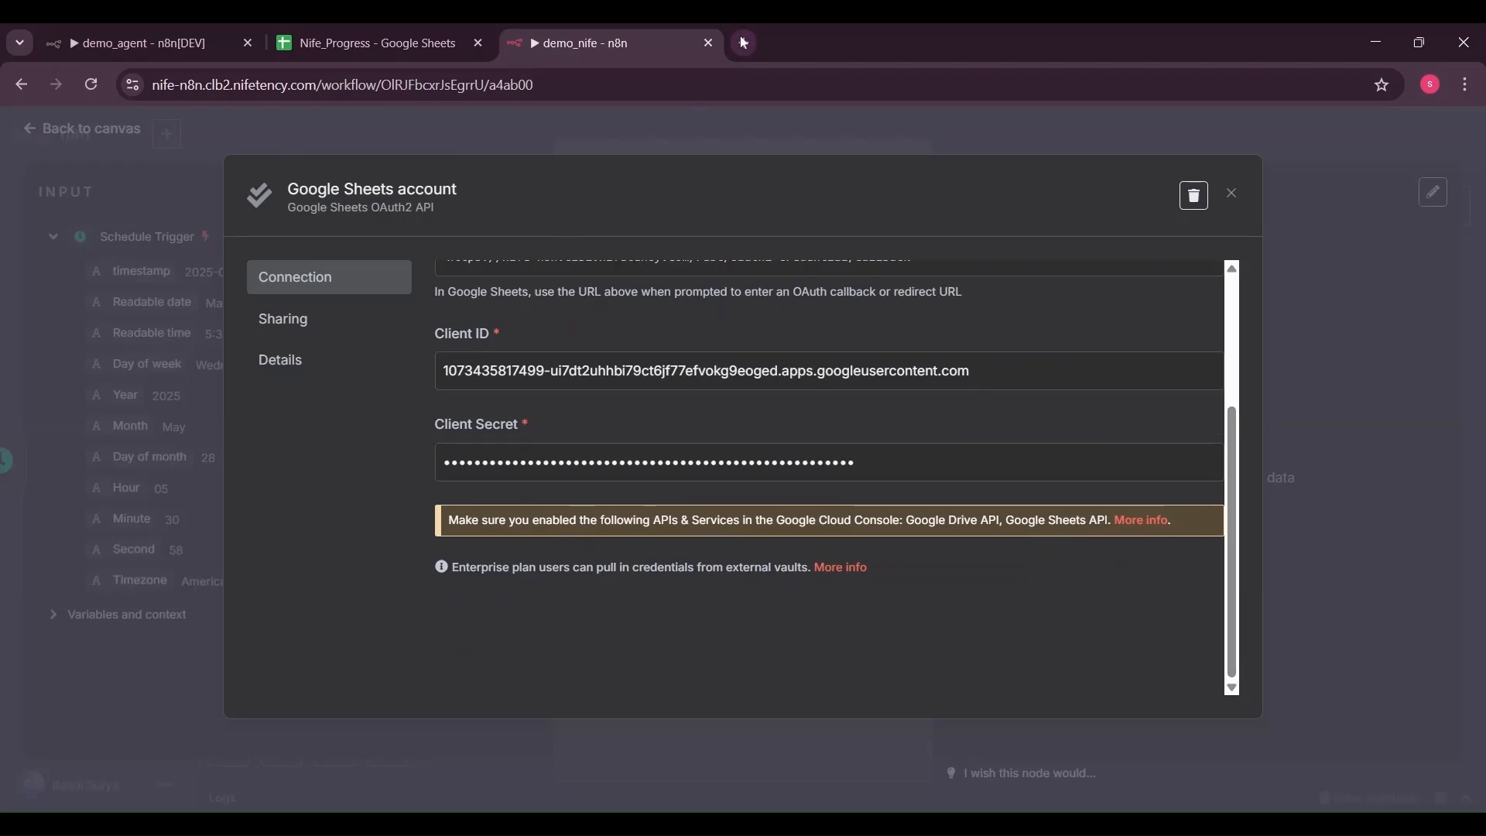
click(744, 42)
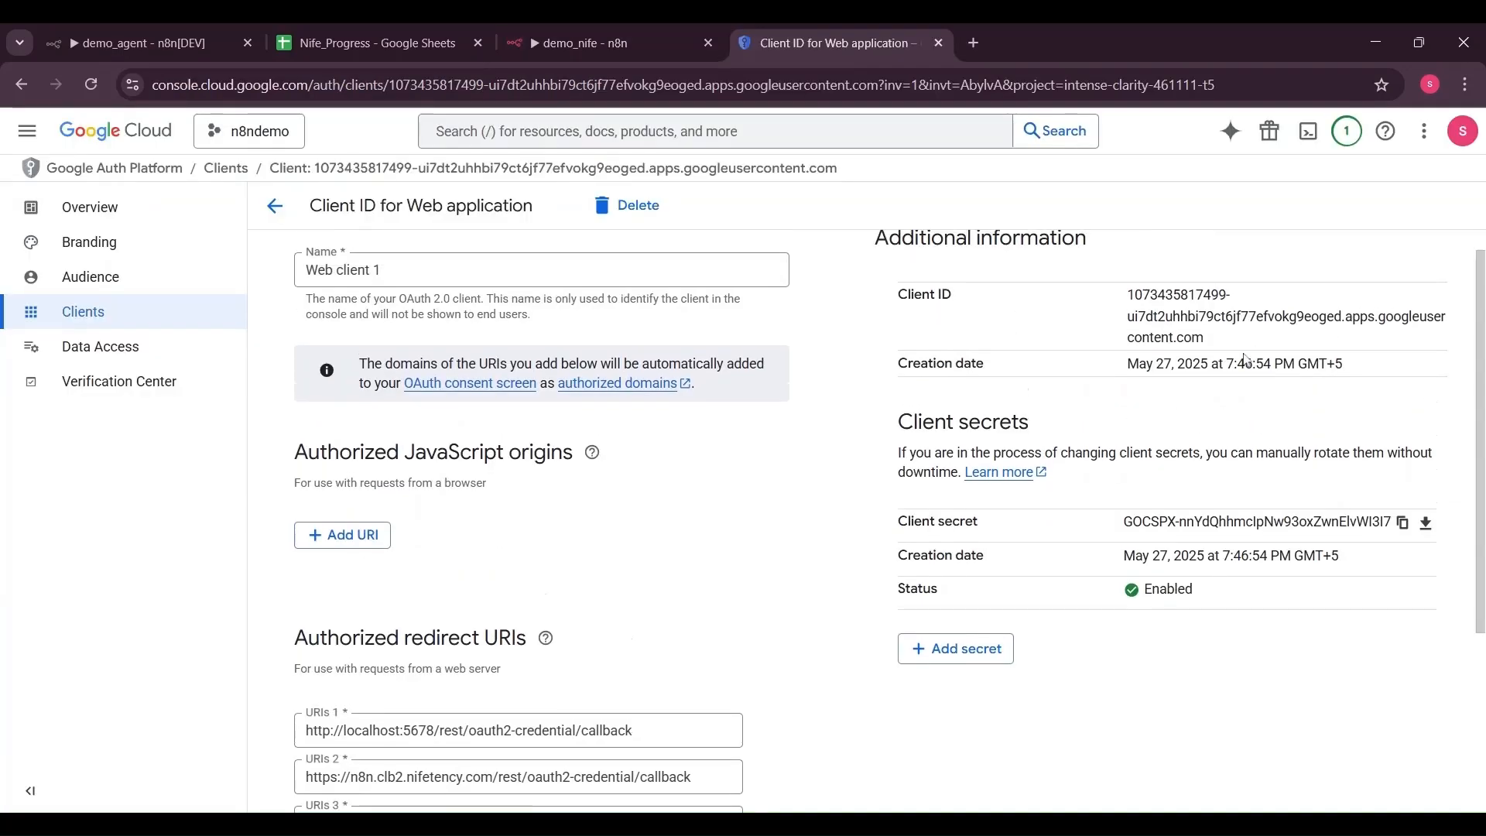
click(602, 31)
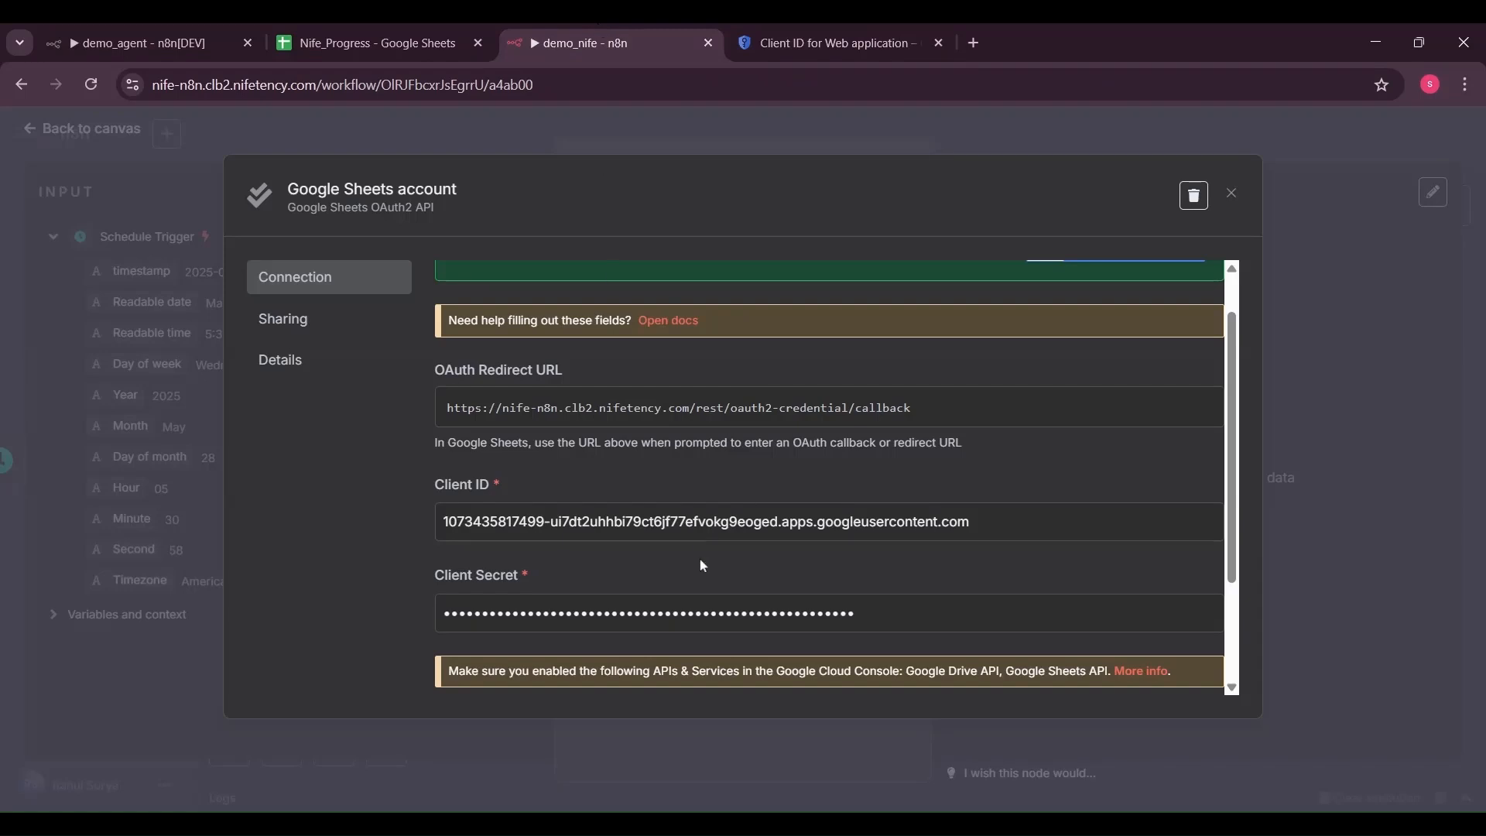
scroll(929, 434, up, 1)
click(1159, 298)
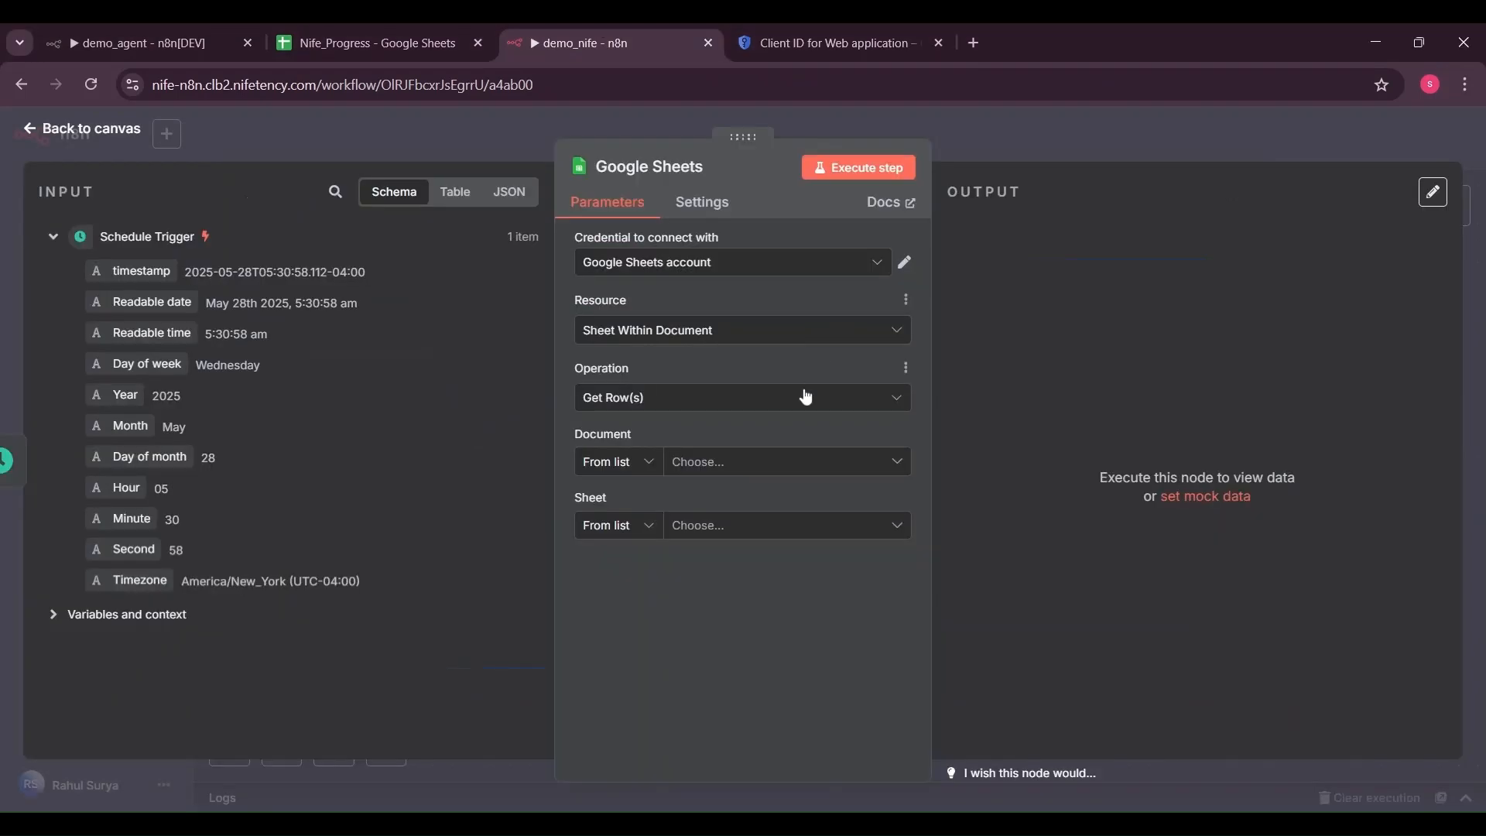
Point the Sheets step at the demo_articles spreadsheet, Sheet1
click(797, 462)
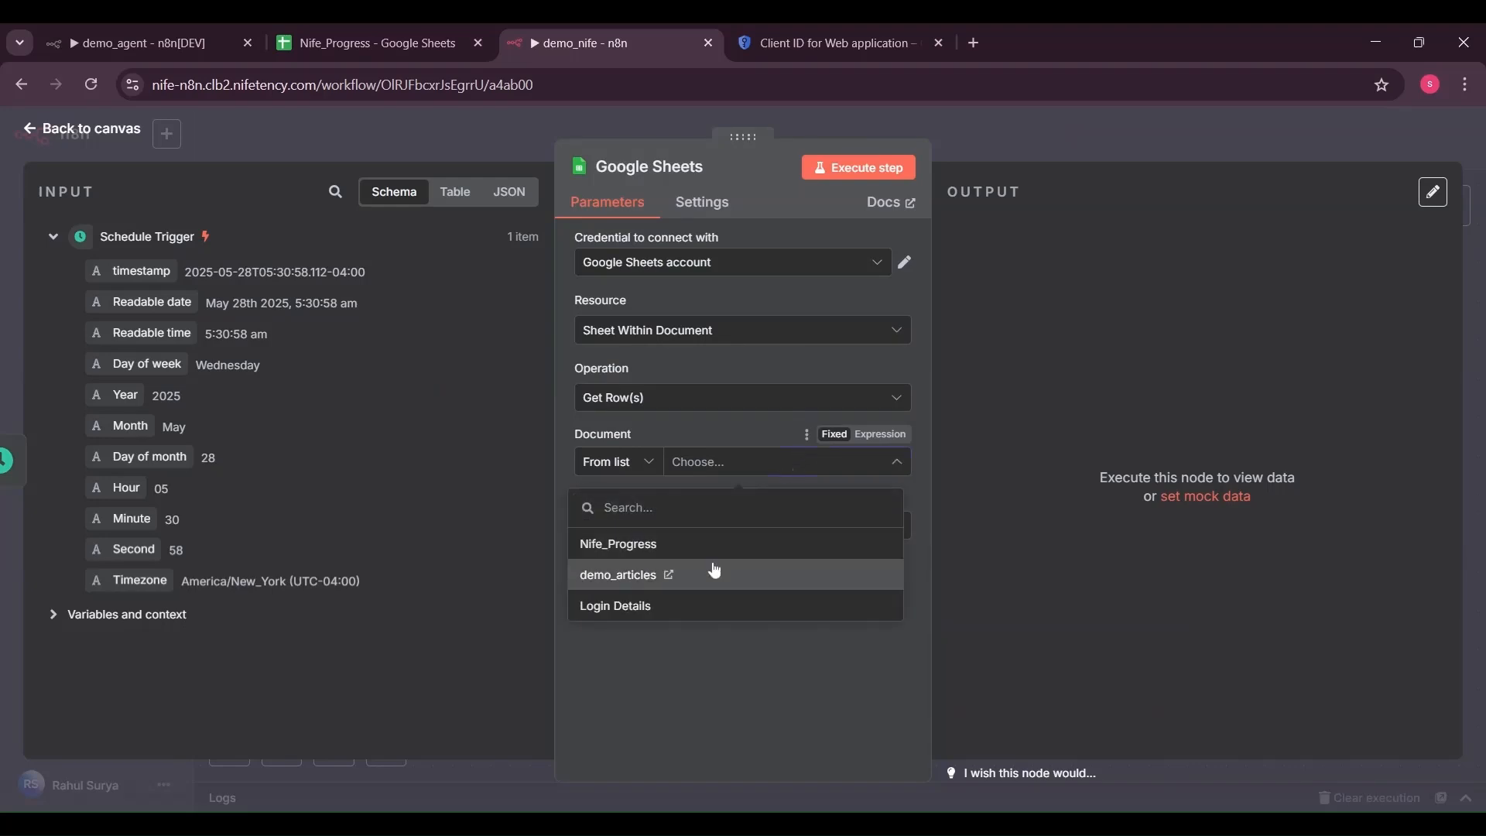
click(715, 573)
click(739, 526)
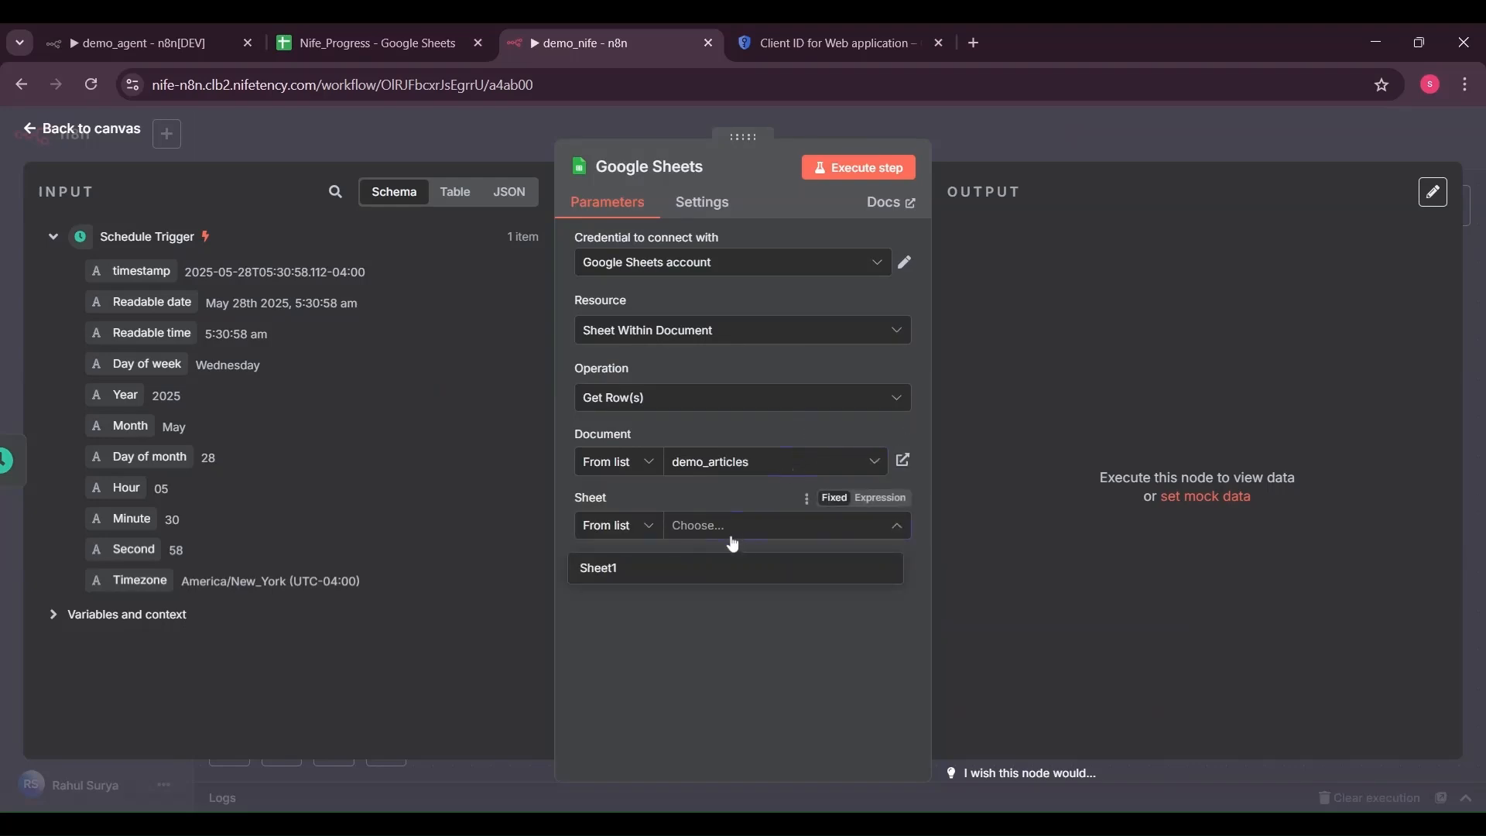
click(704, 568)
Filter rows on Status = Scheduled, return only the first match, and test-run the step
scroll(928, 730, down, 1)
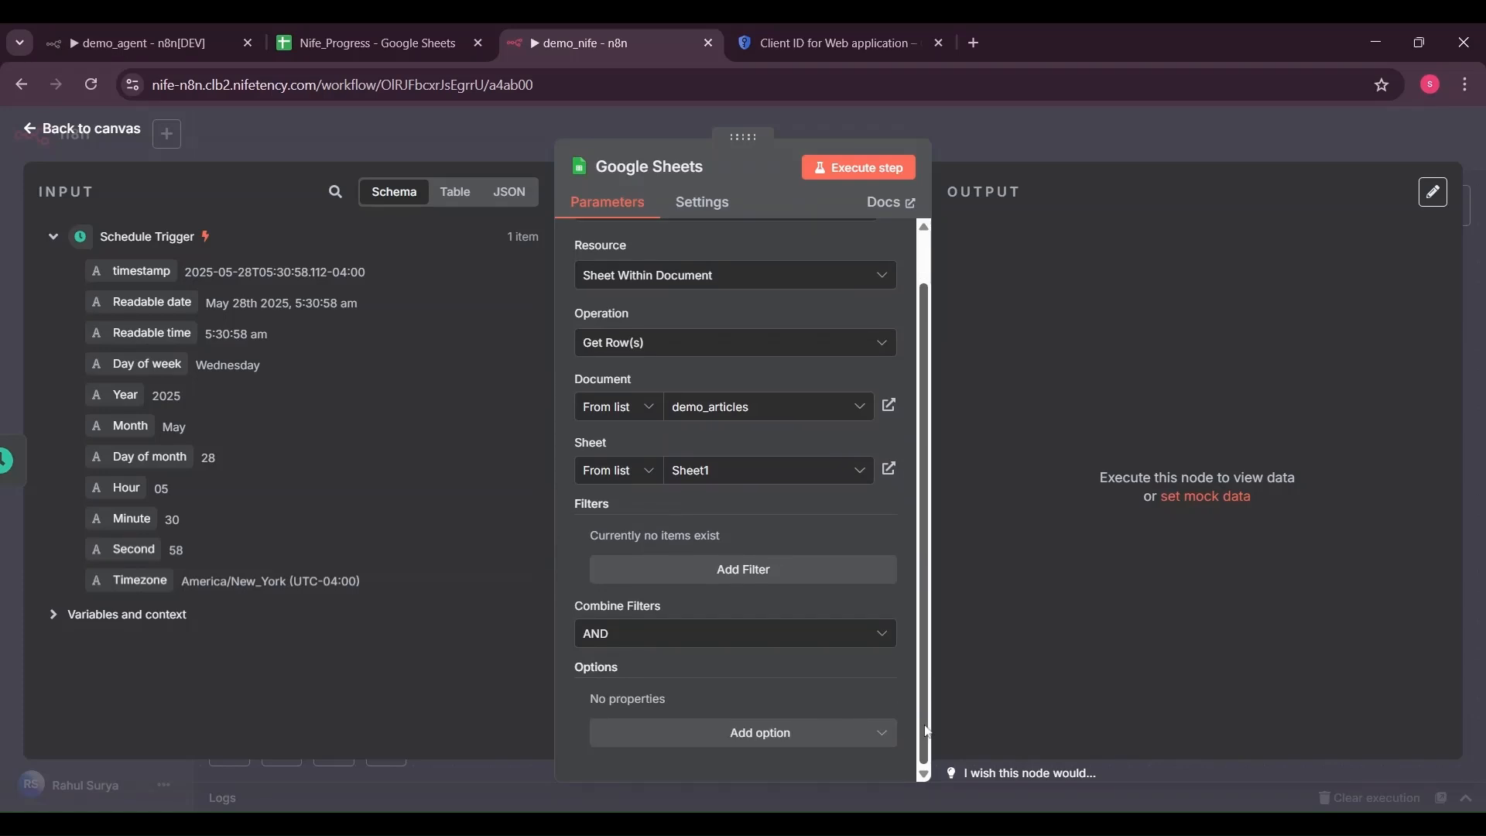
click(828, 570)
click(720, 569)
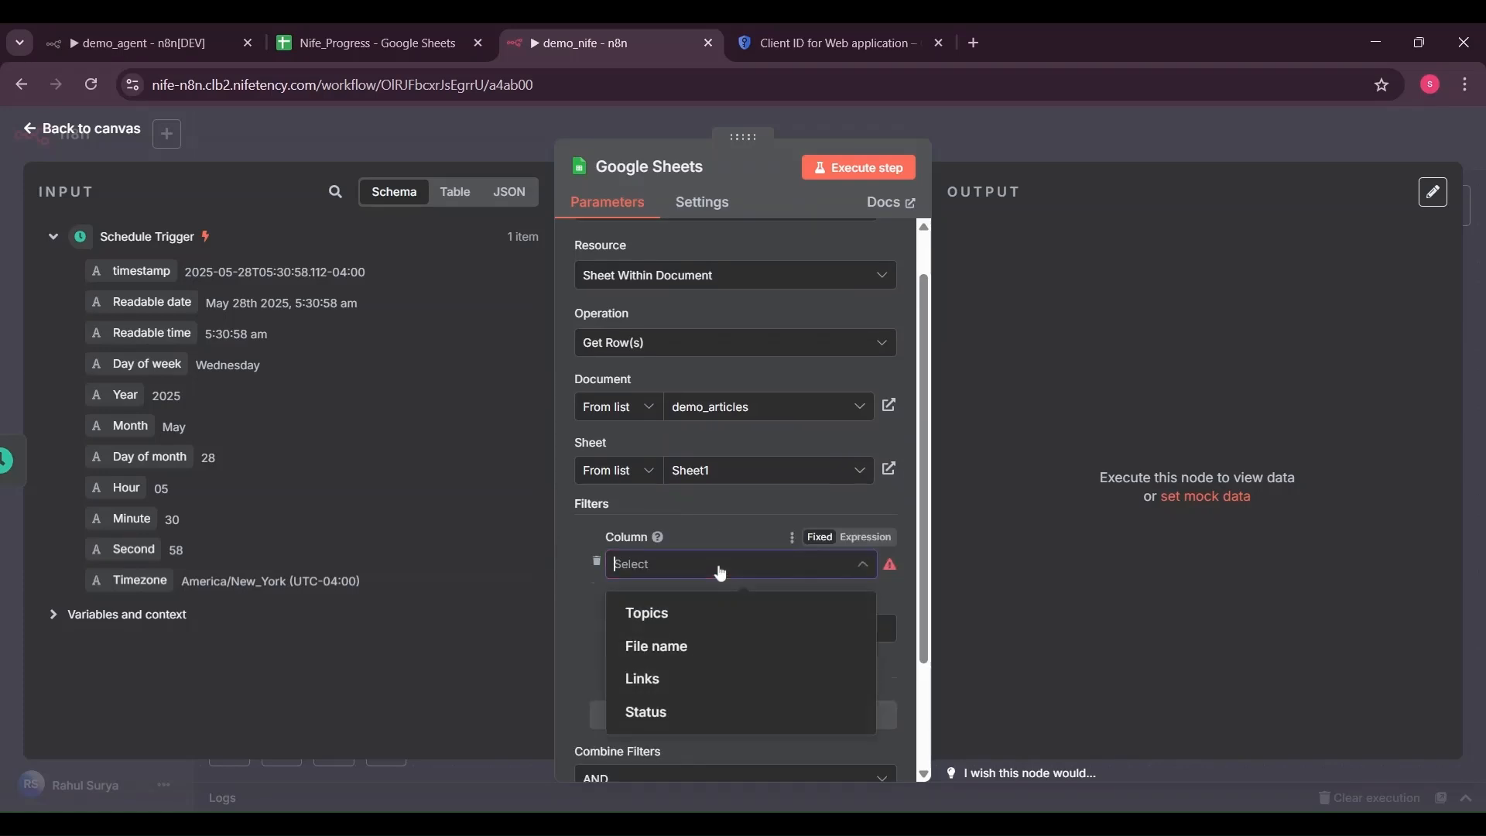
click(658, 710)
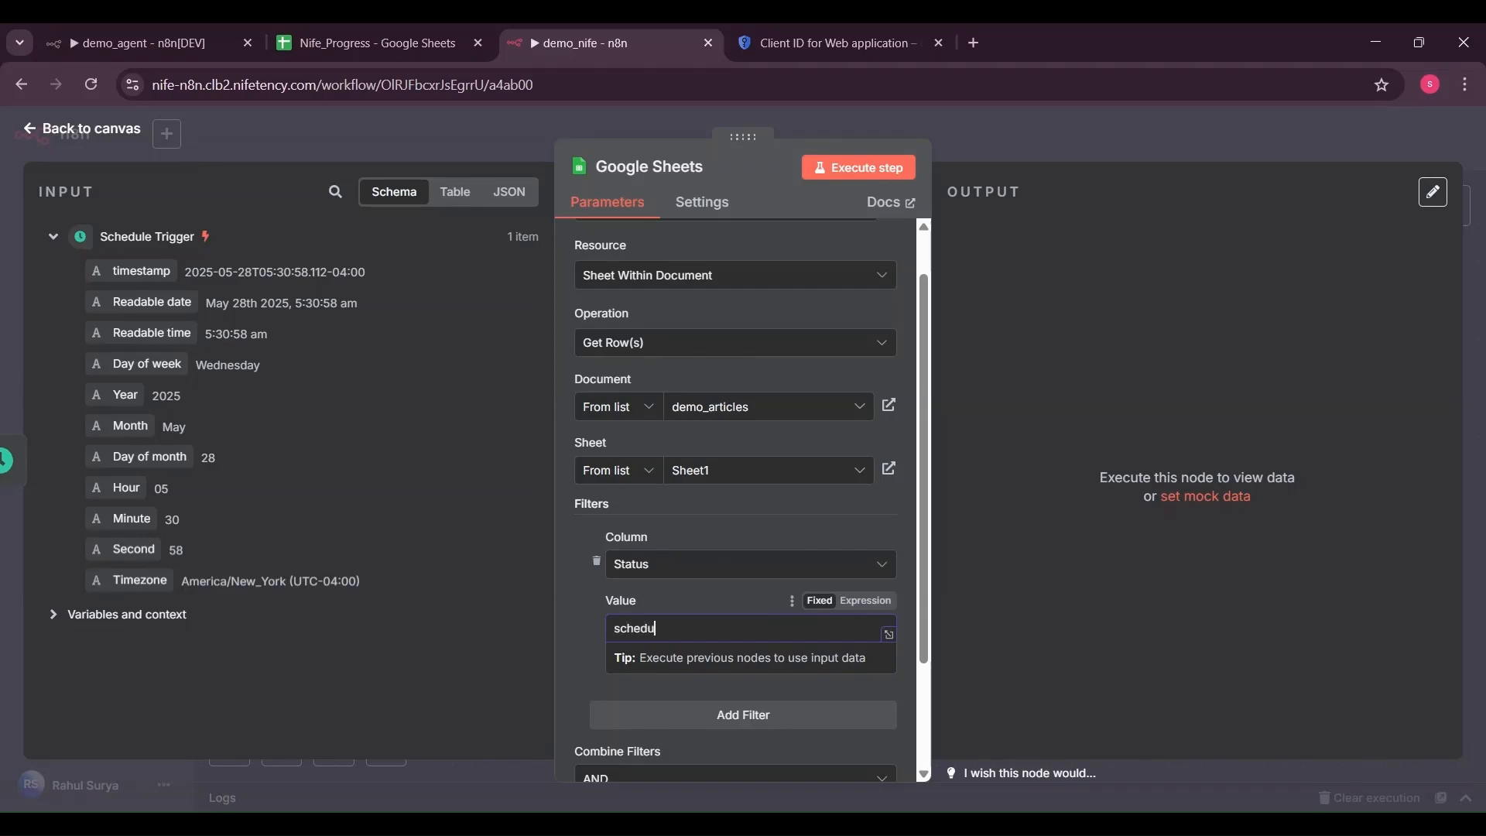
scroll(743, 559, down, 2)
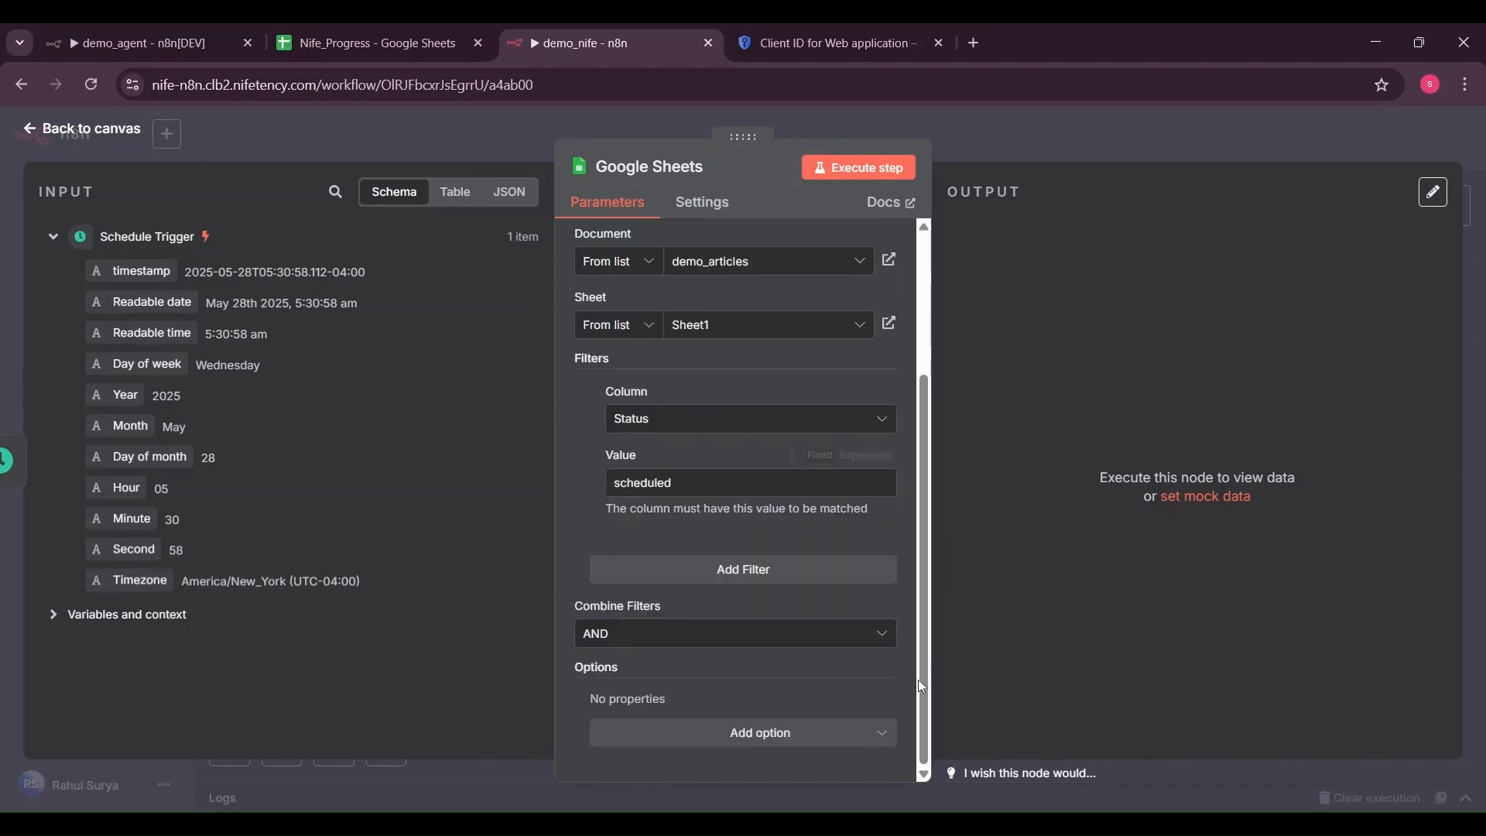
scroll(844, 568, up, 3)
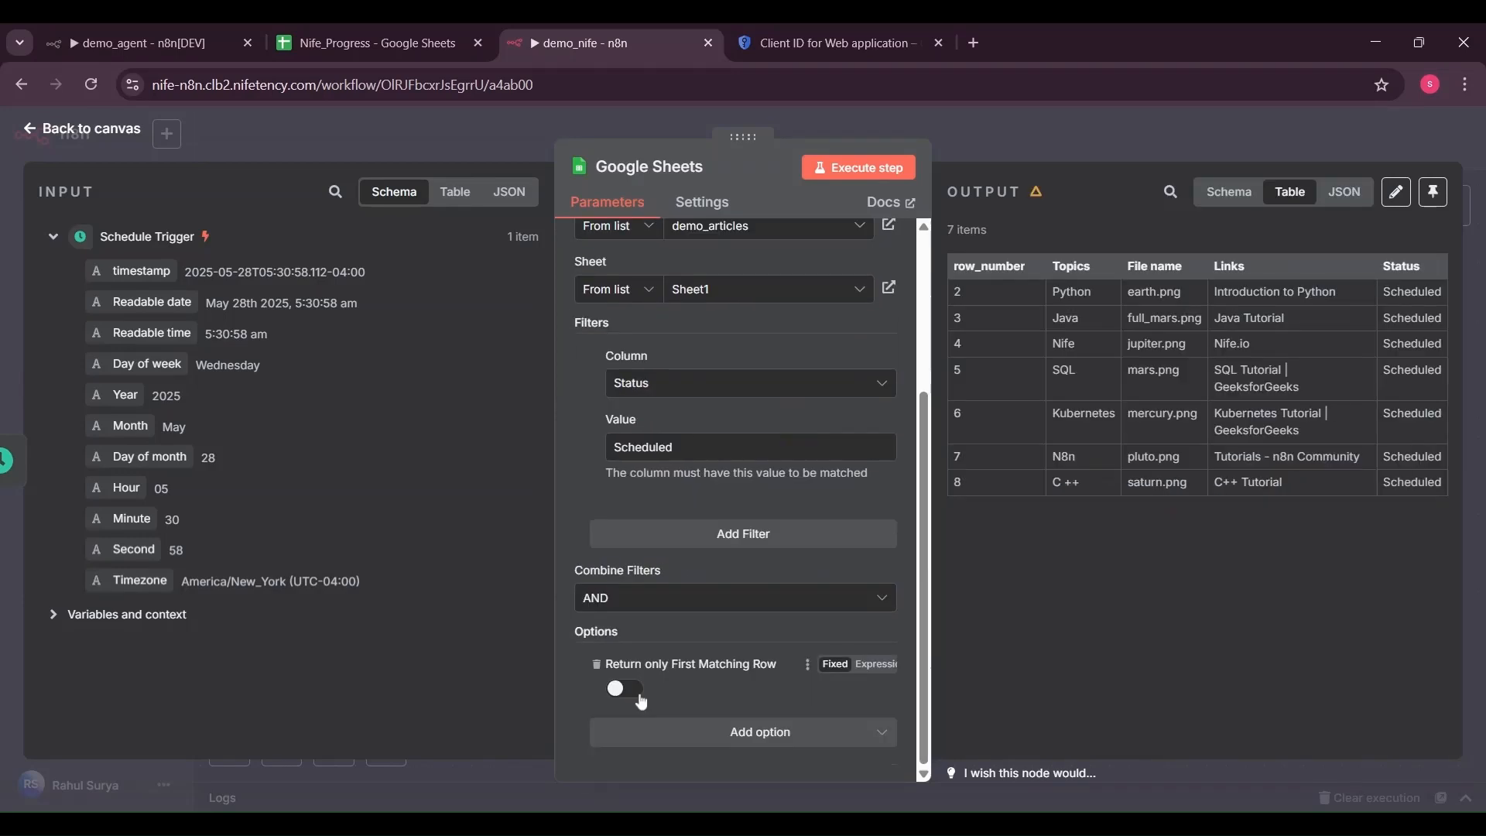
click(641, 701)
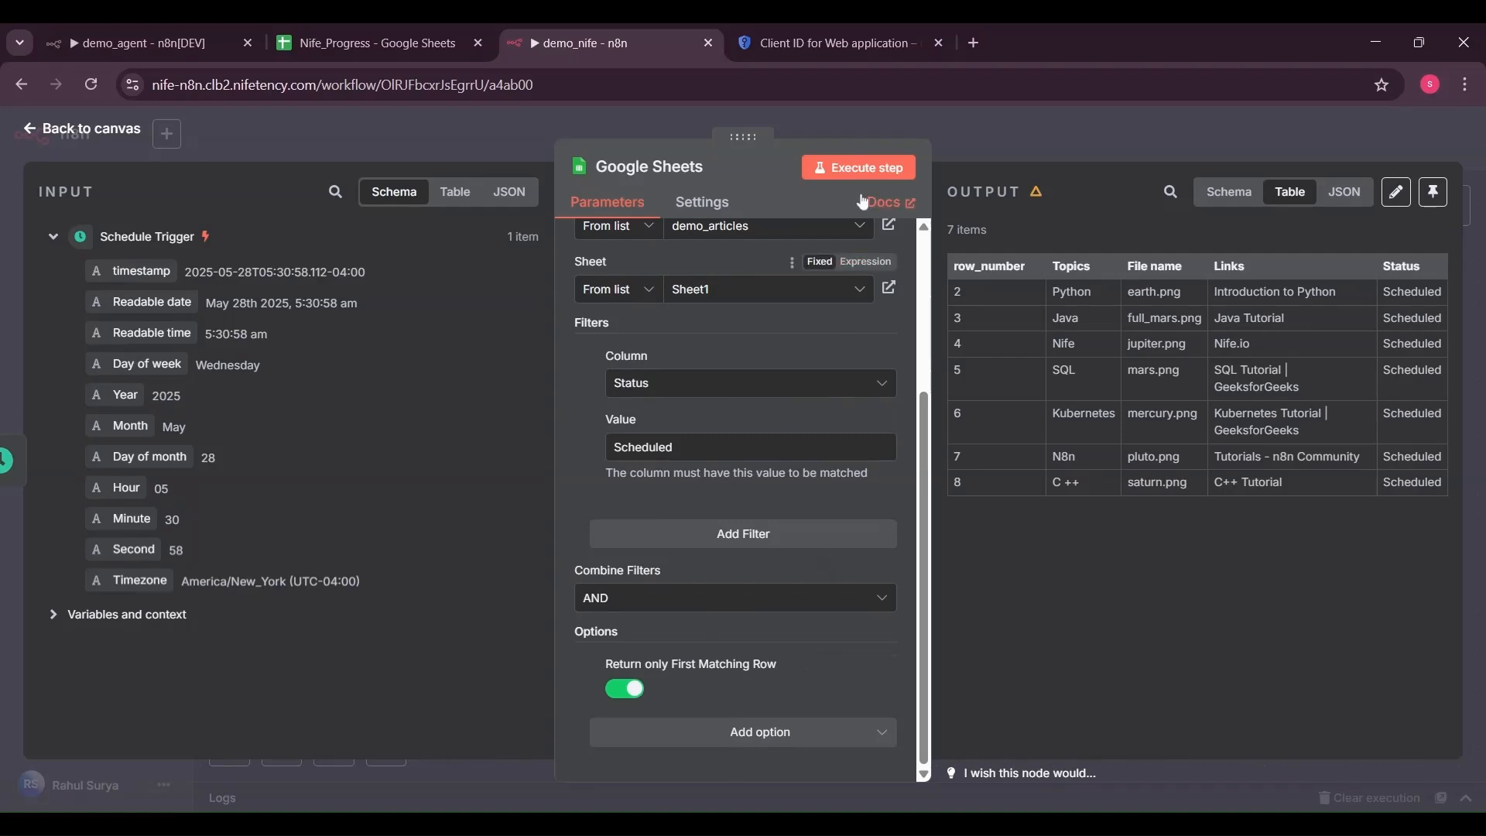
click(859, 169)
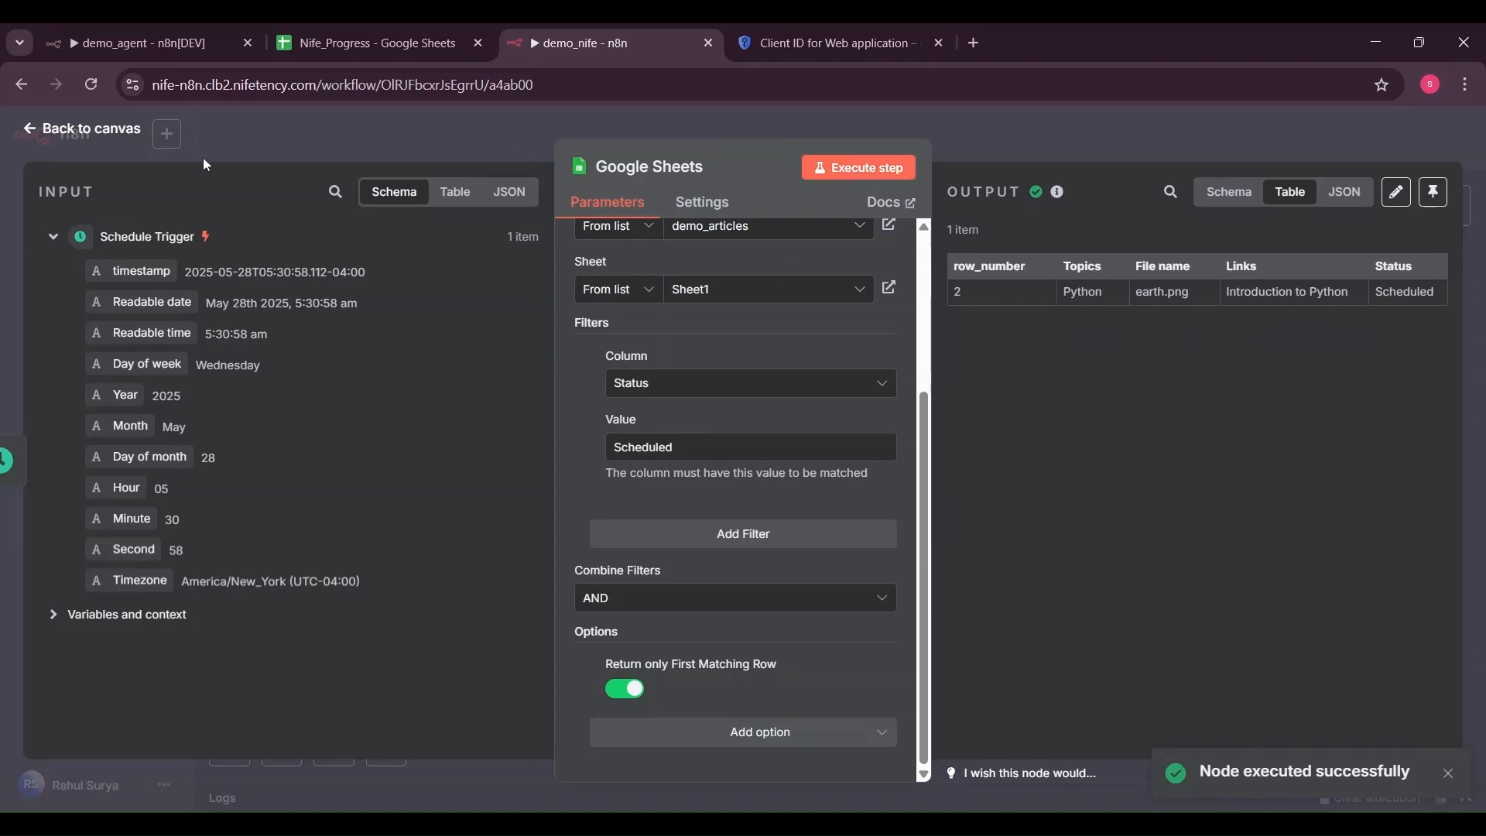
click(126, 136)
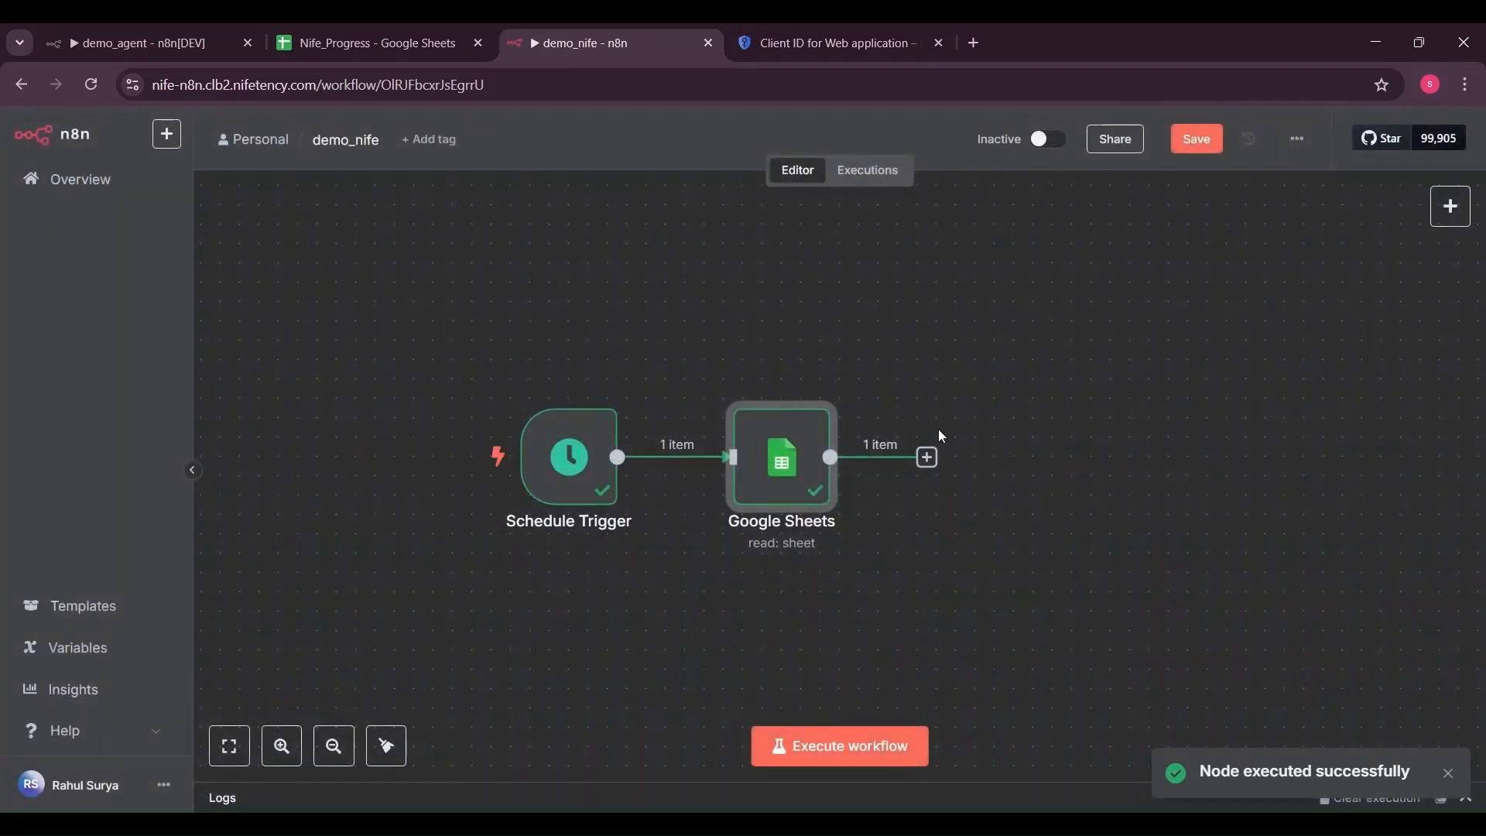
Add a Google Drive file-search step after the Google Sheets node
click(928, 459)
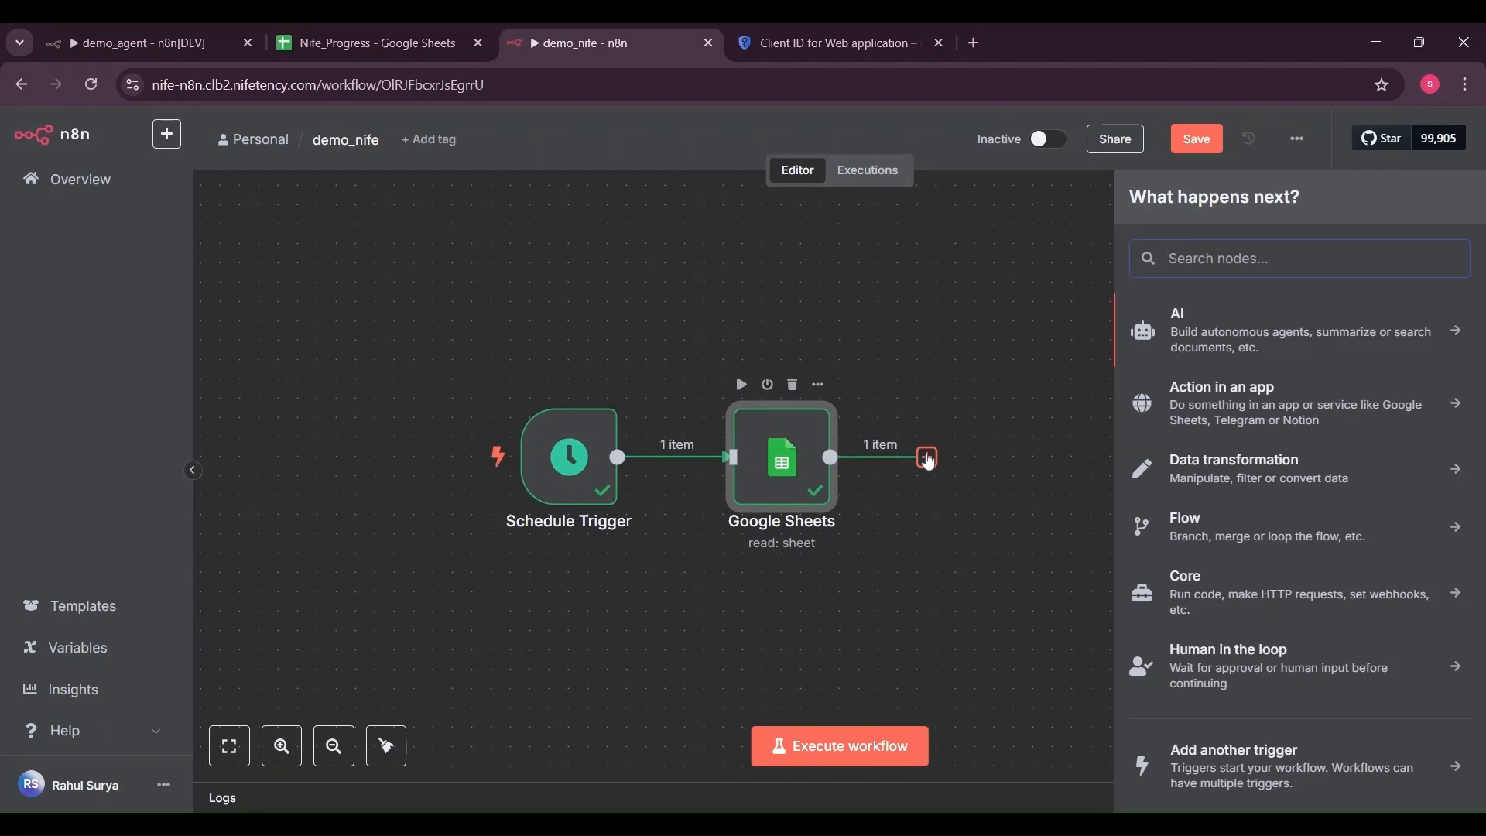
text(drive)
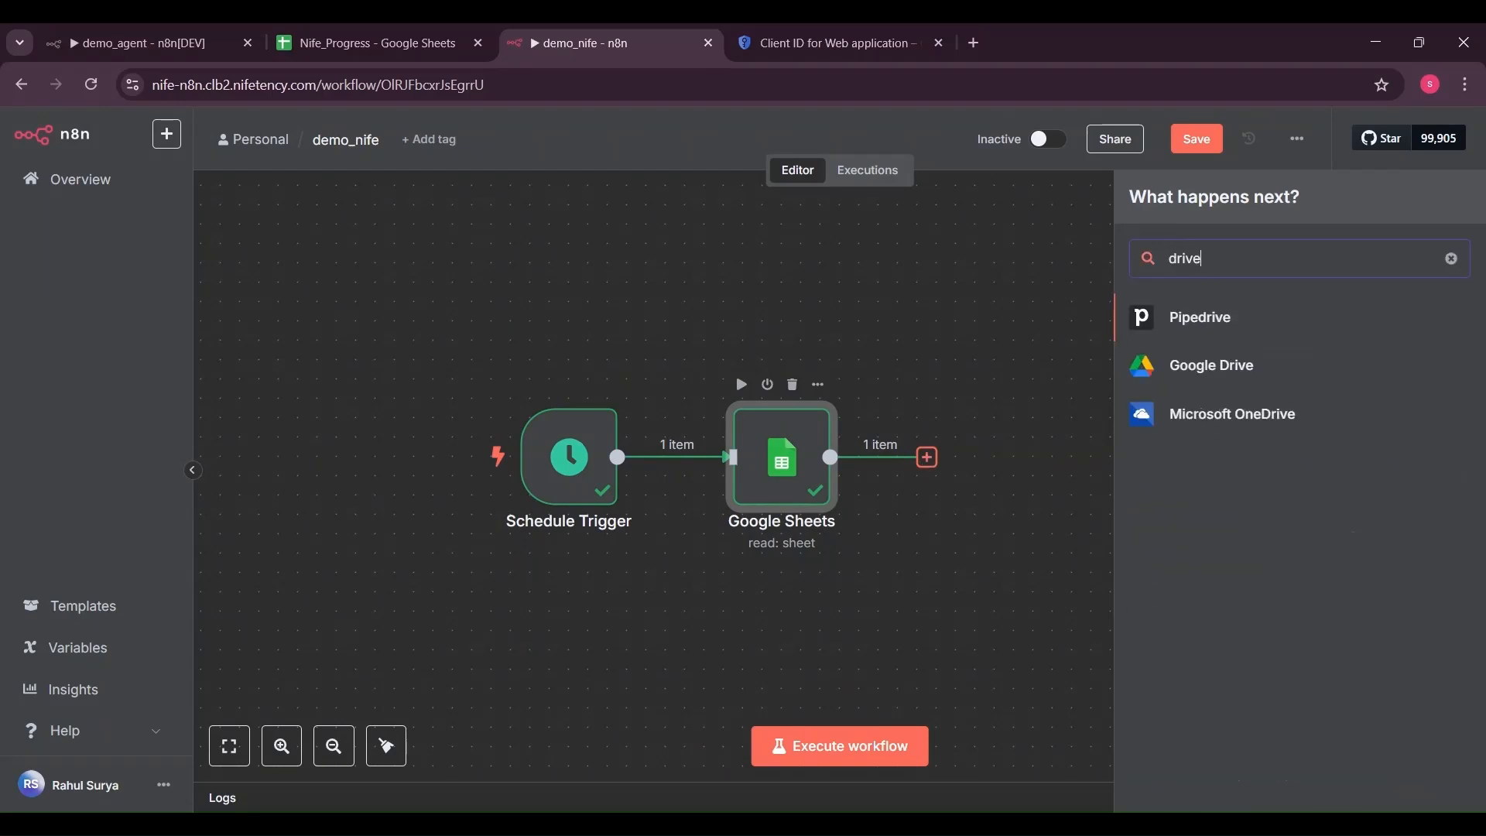
key(Down)
key(Return)
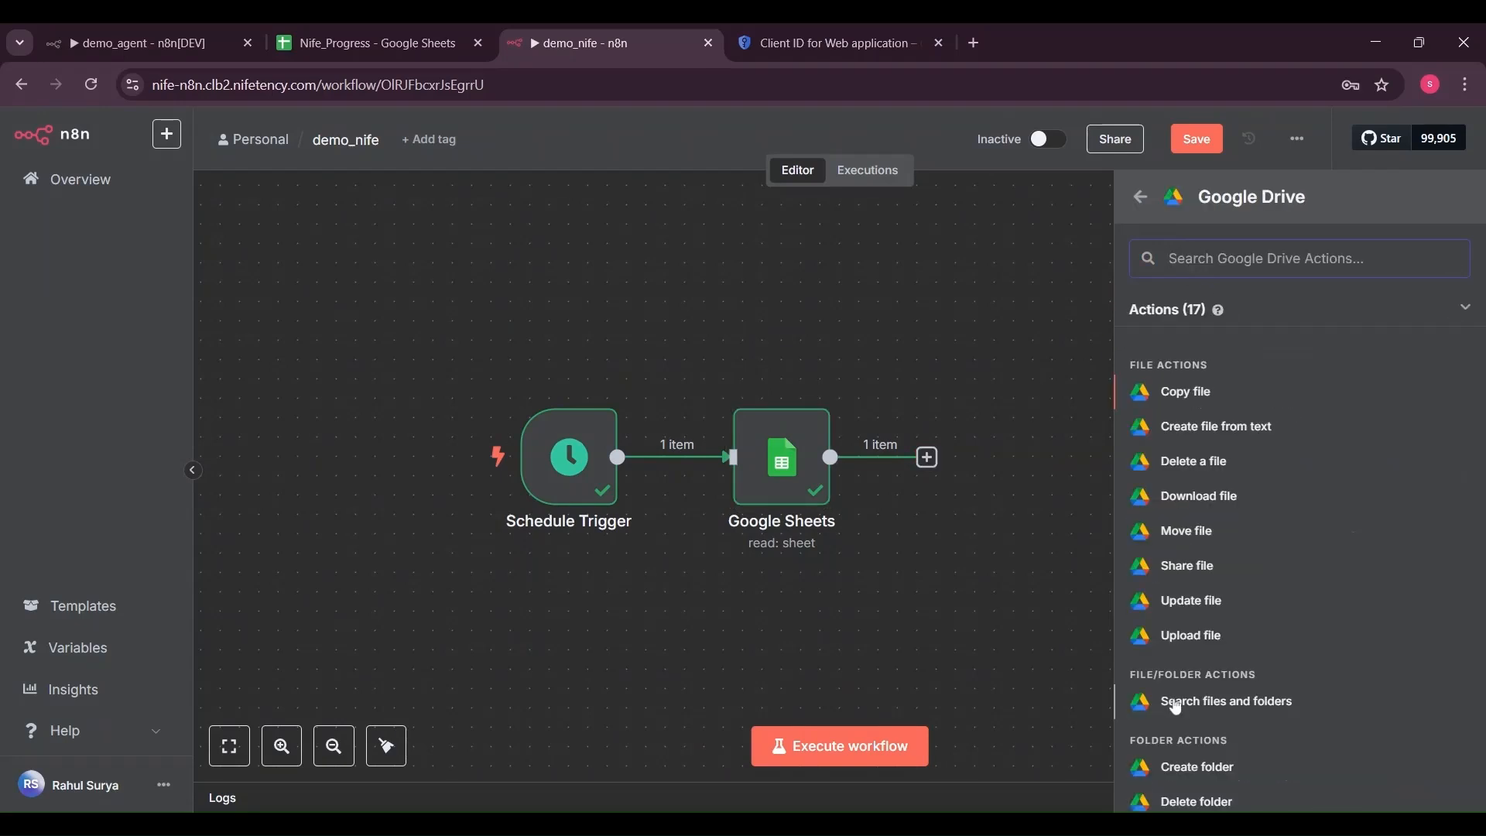
click(1176, 707)
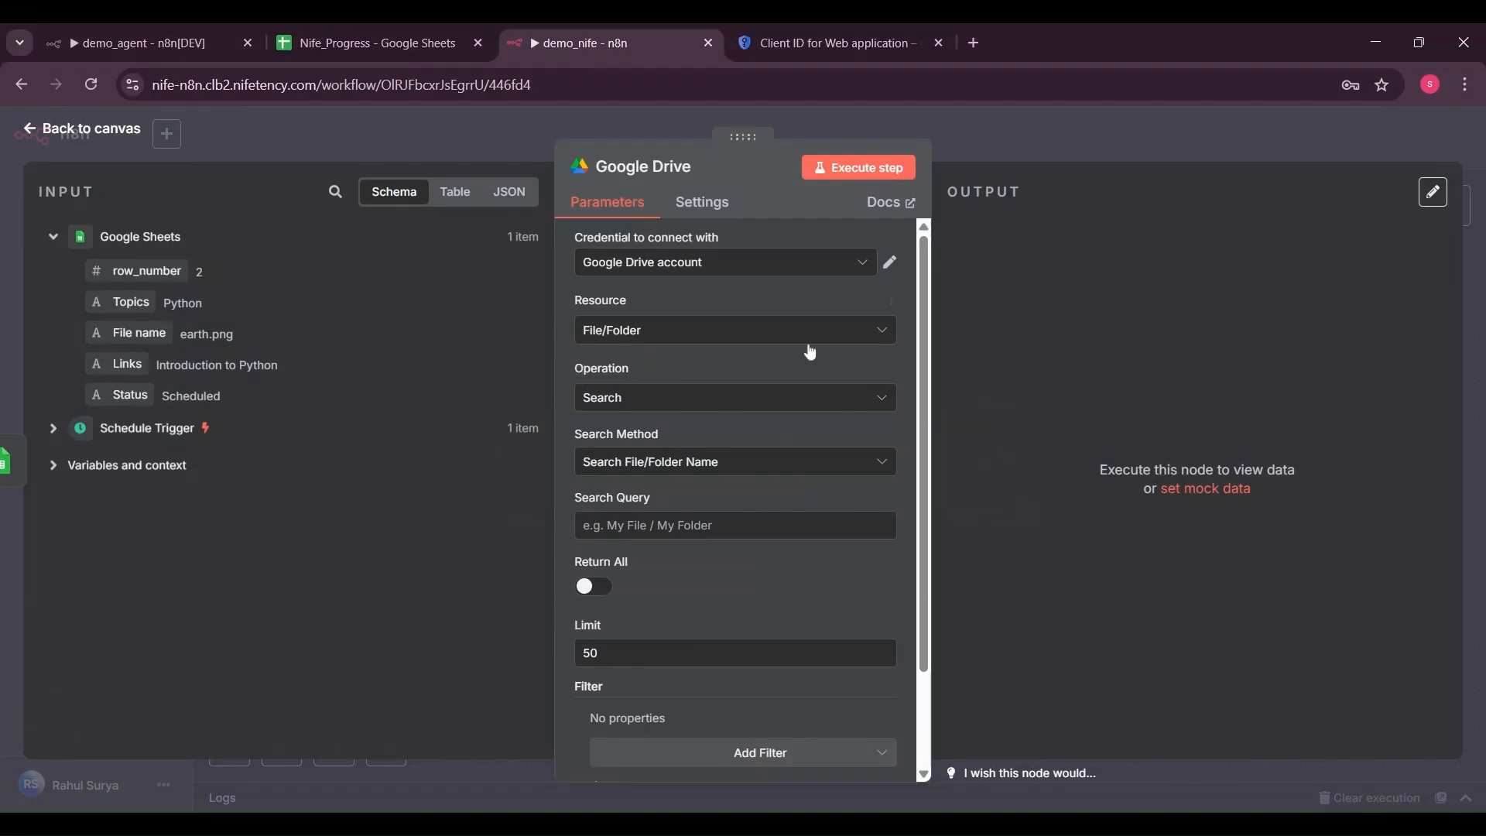
Search the demo_images_n8n folder for the sheet's File name and test-run it, returning earth.png
drag(131, 335, 627, 529)
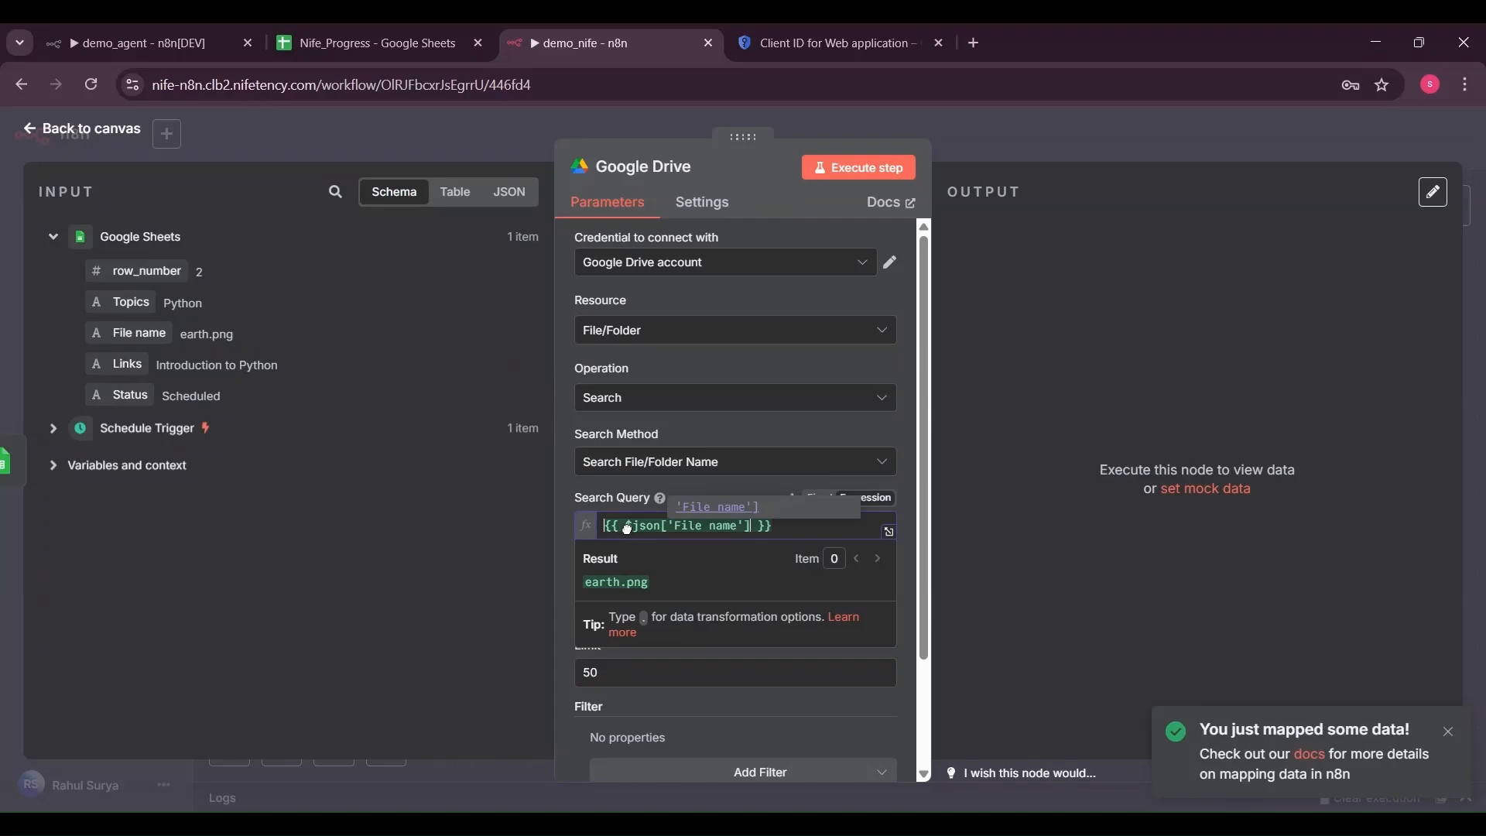
scroll(897, 685, down, 2)
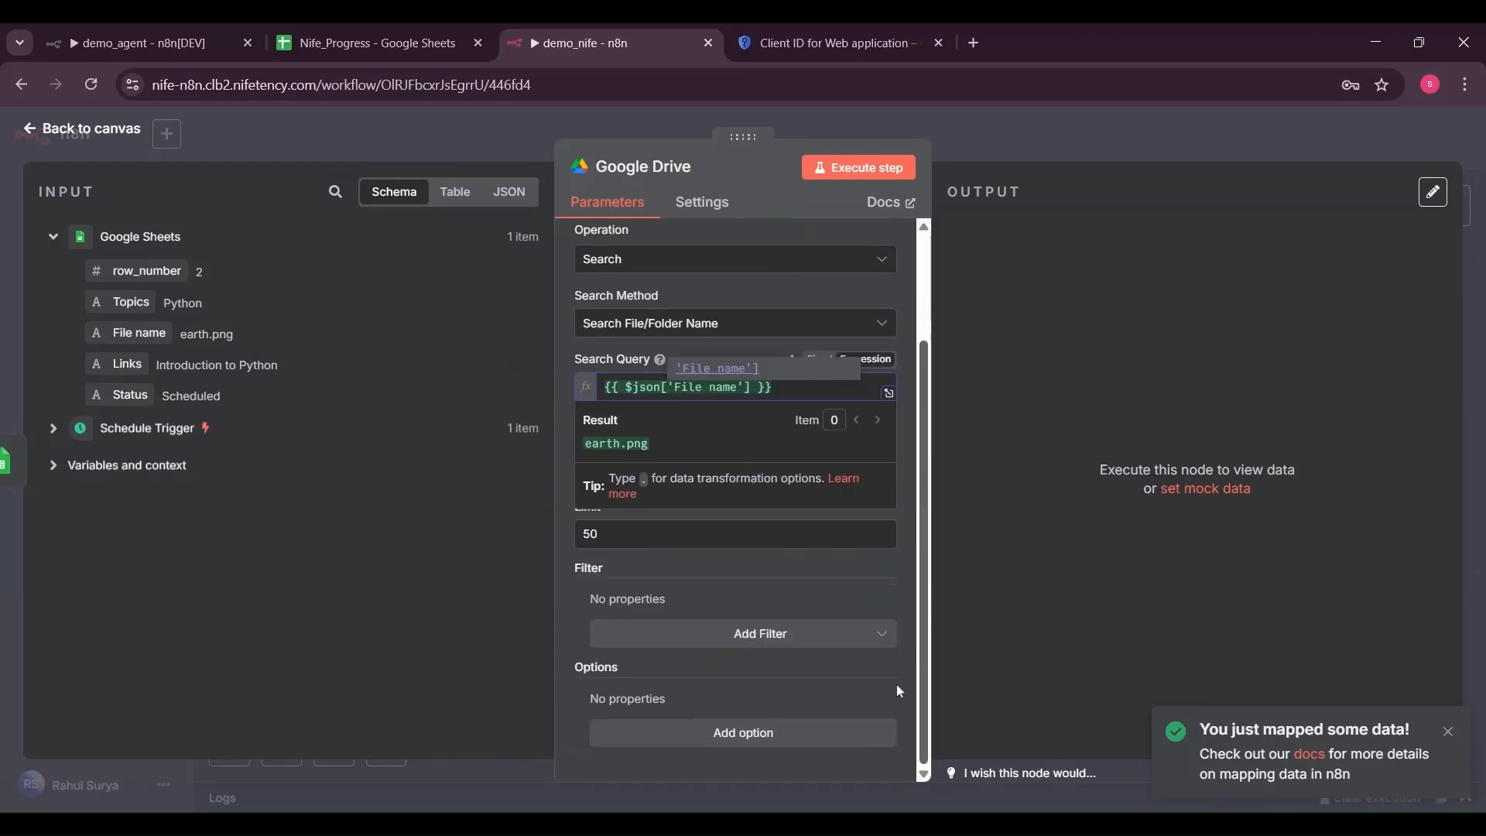
click(836, 645)
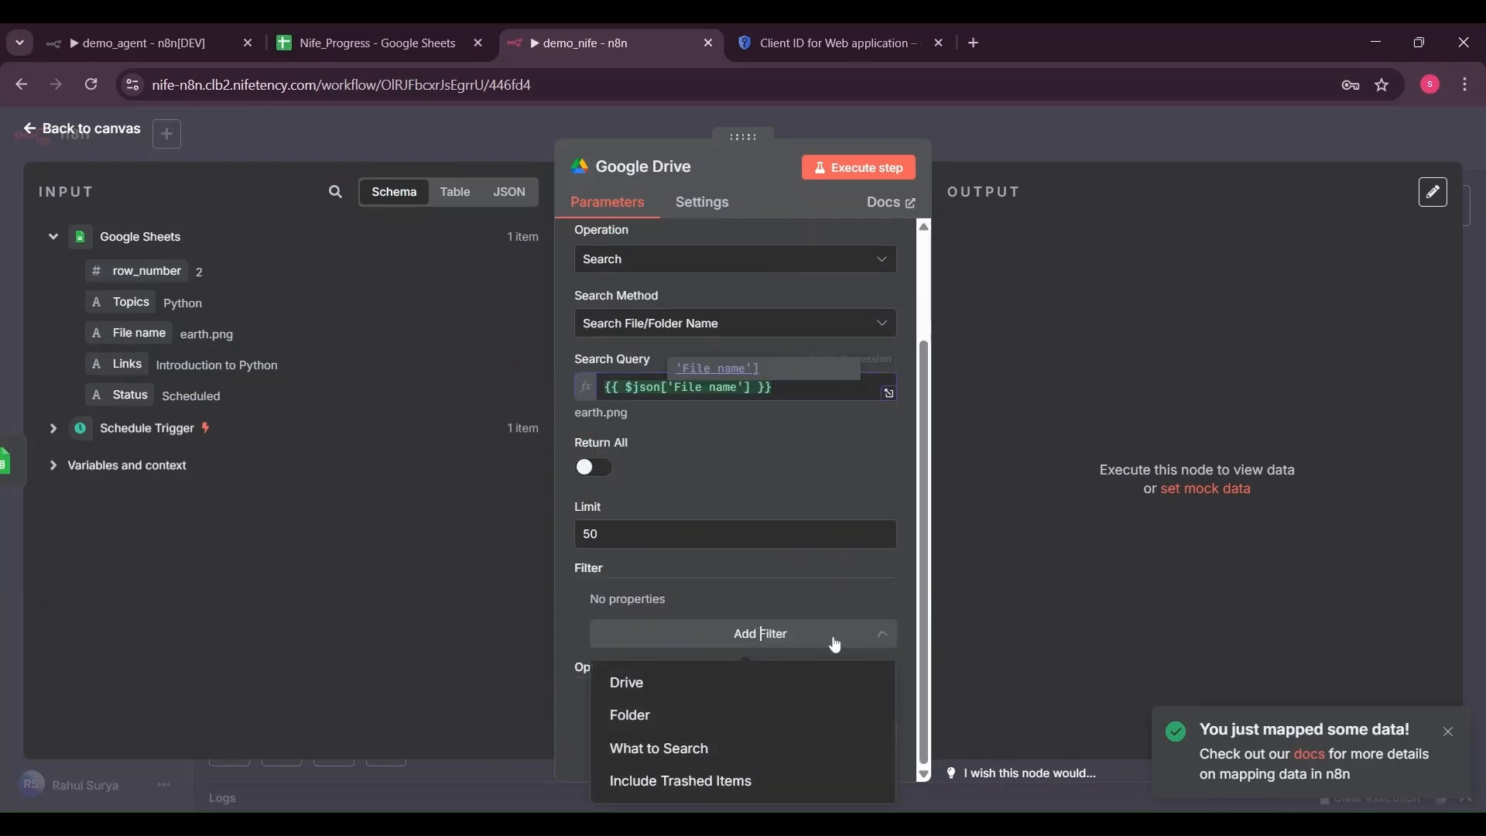
click(786, 712)
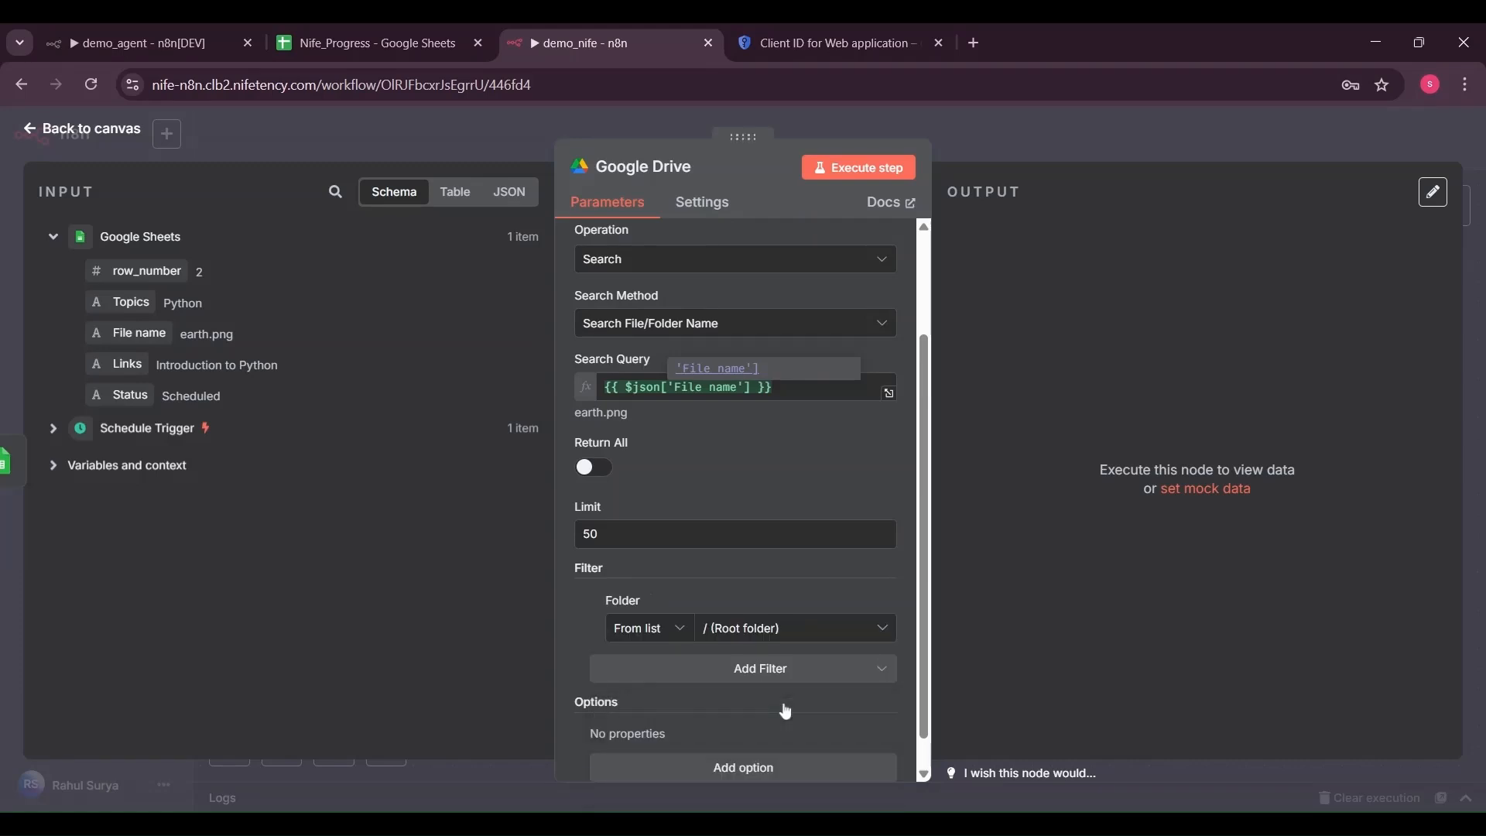
click(840, 637)
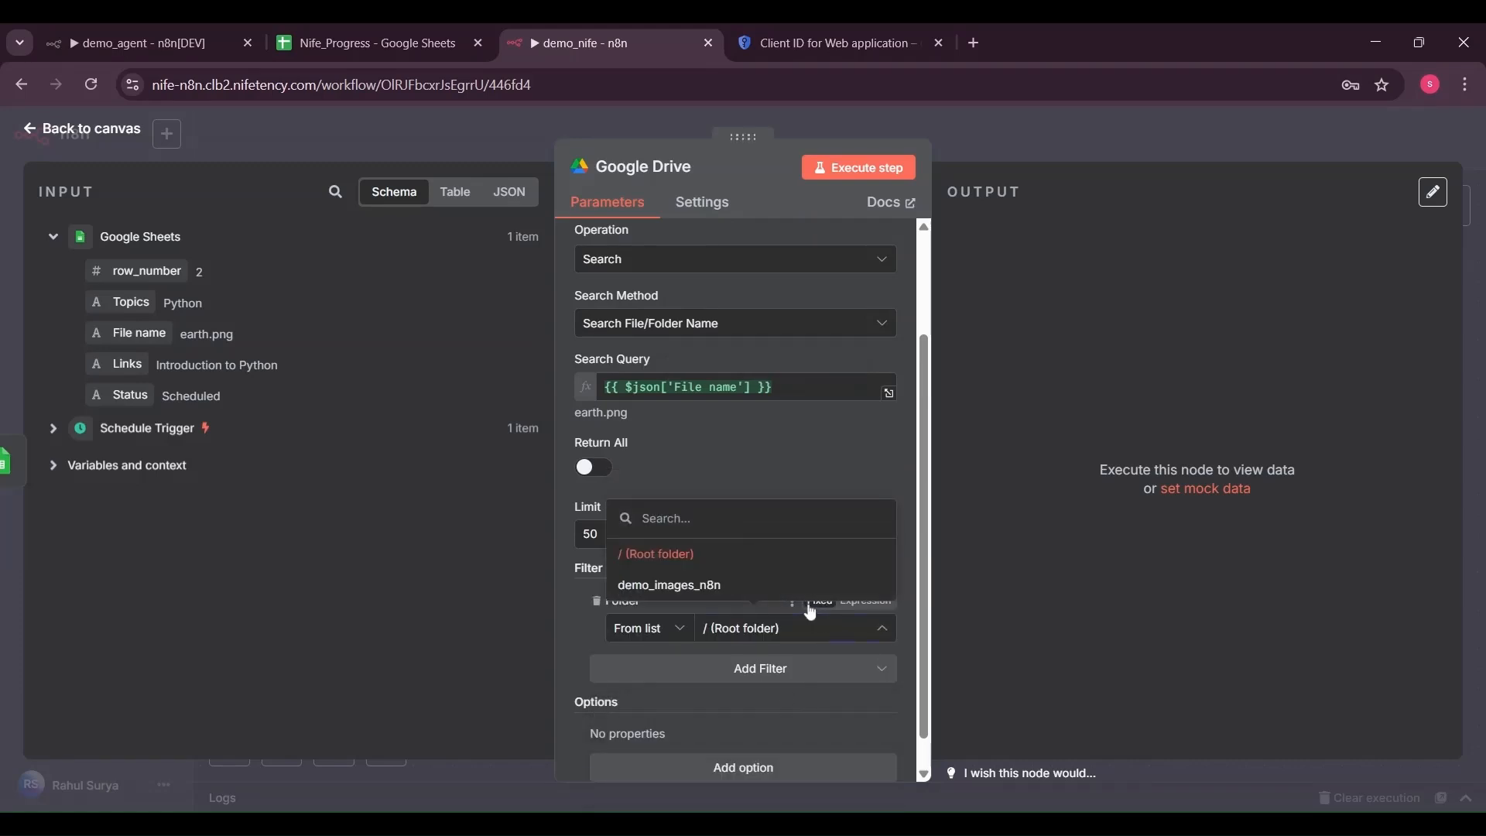
click(798, 586)
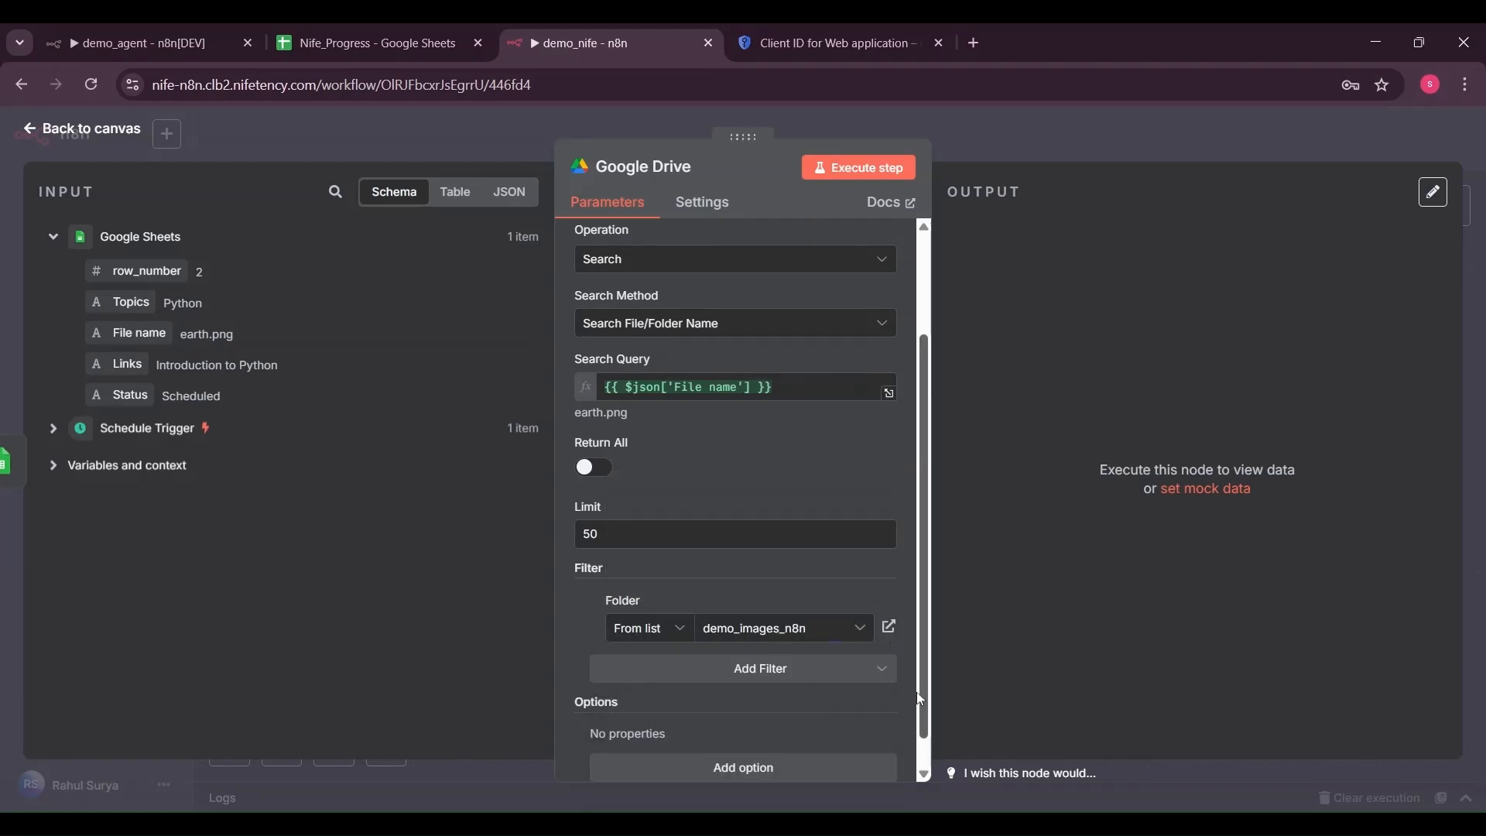
scroll(921, 699, down, 1)
click(845, 180)
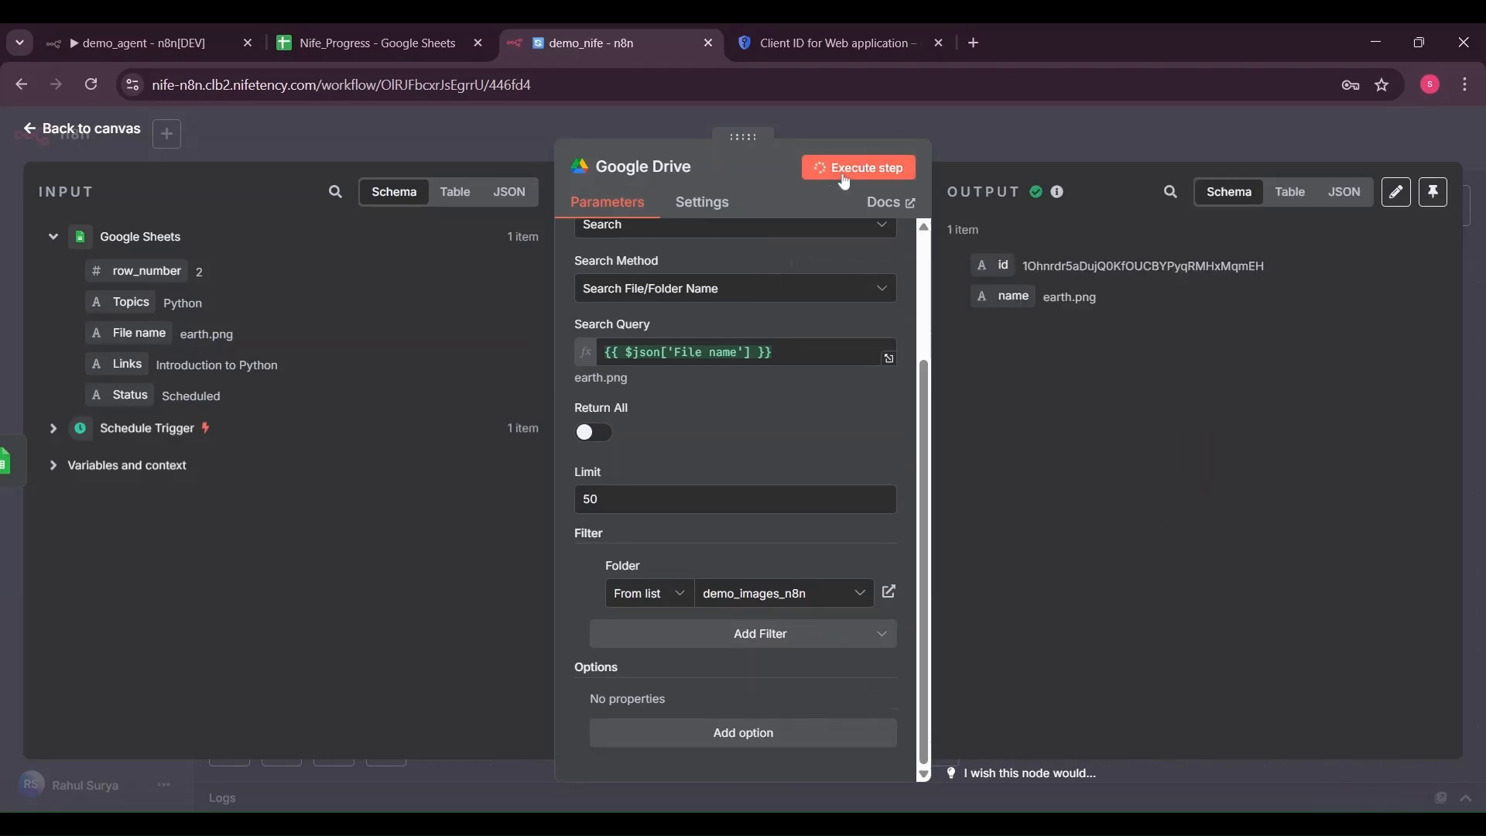
click(117, 128)
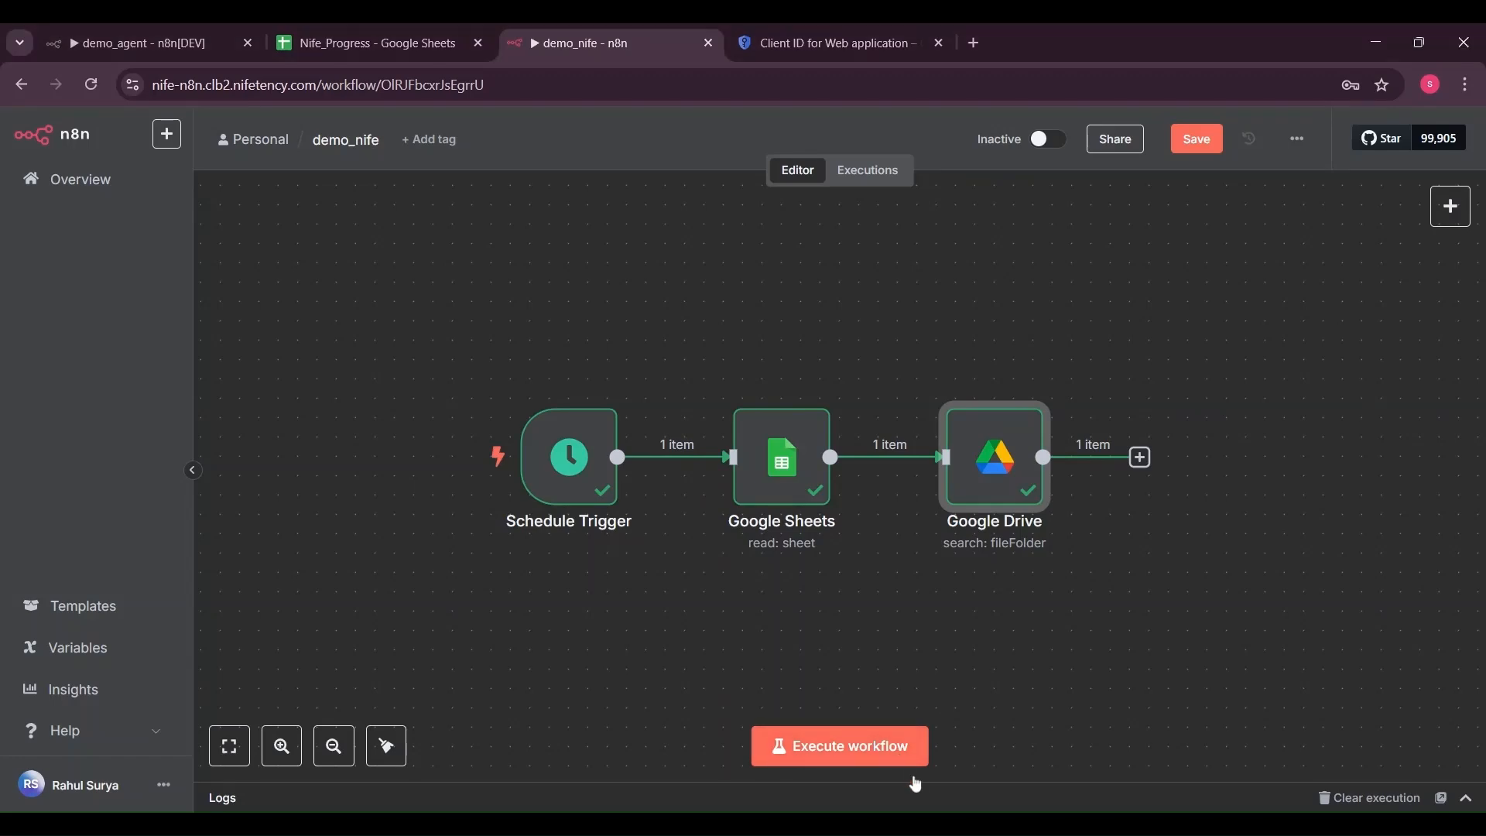
Start another Google Drive step after the Drive search
click(1141, 458)
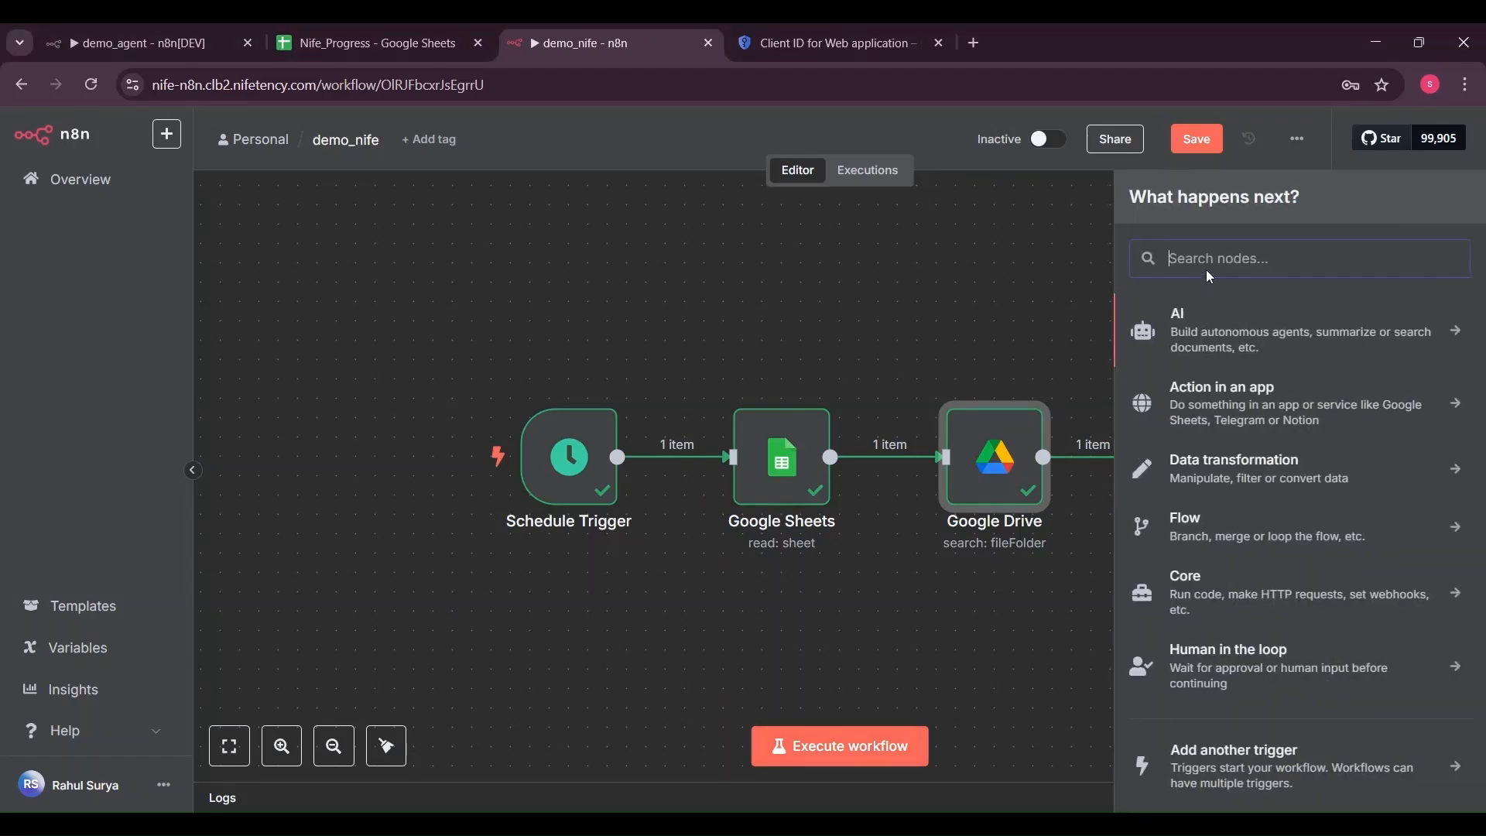
text(drive)
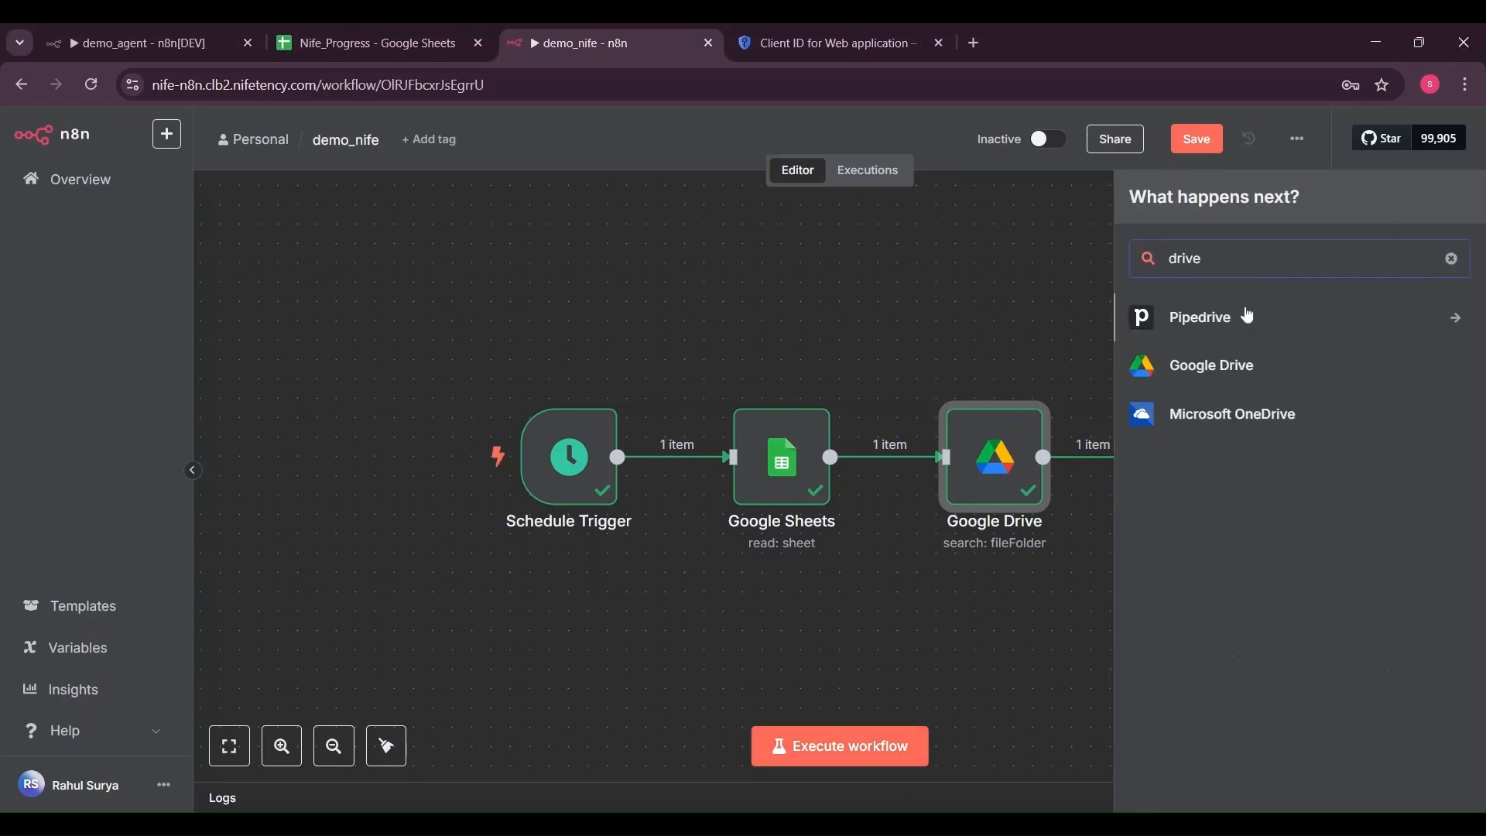
click(1224, 363)
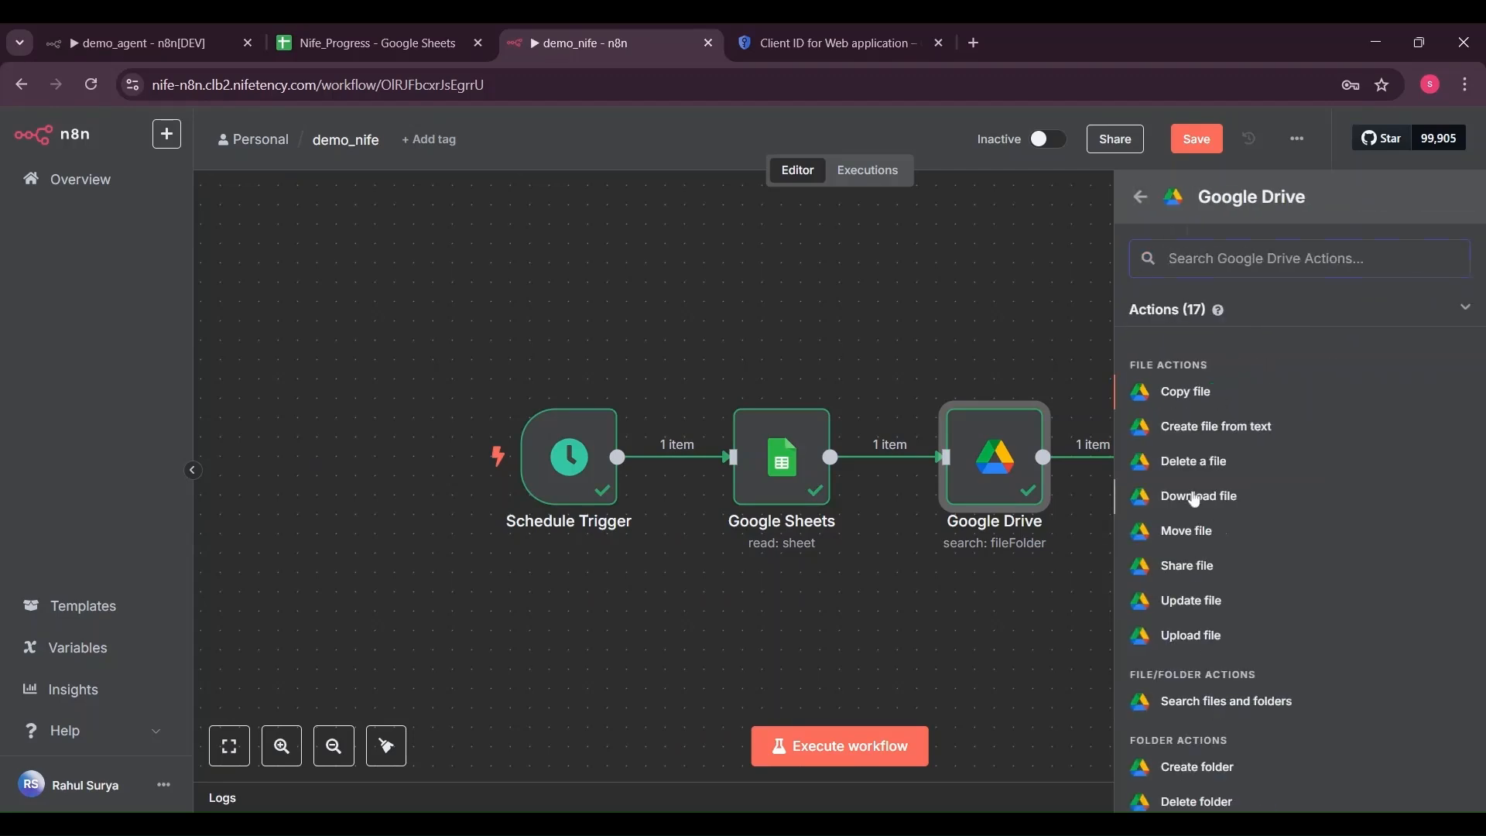
Download the found file by its id and test-run it, producing earth.png (75.8 kB)
click(1195, 498)
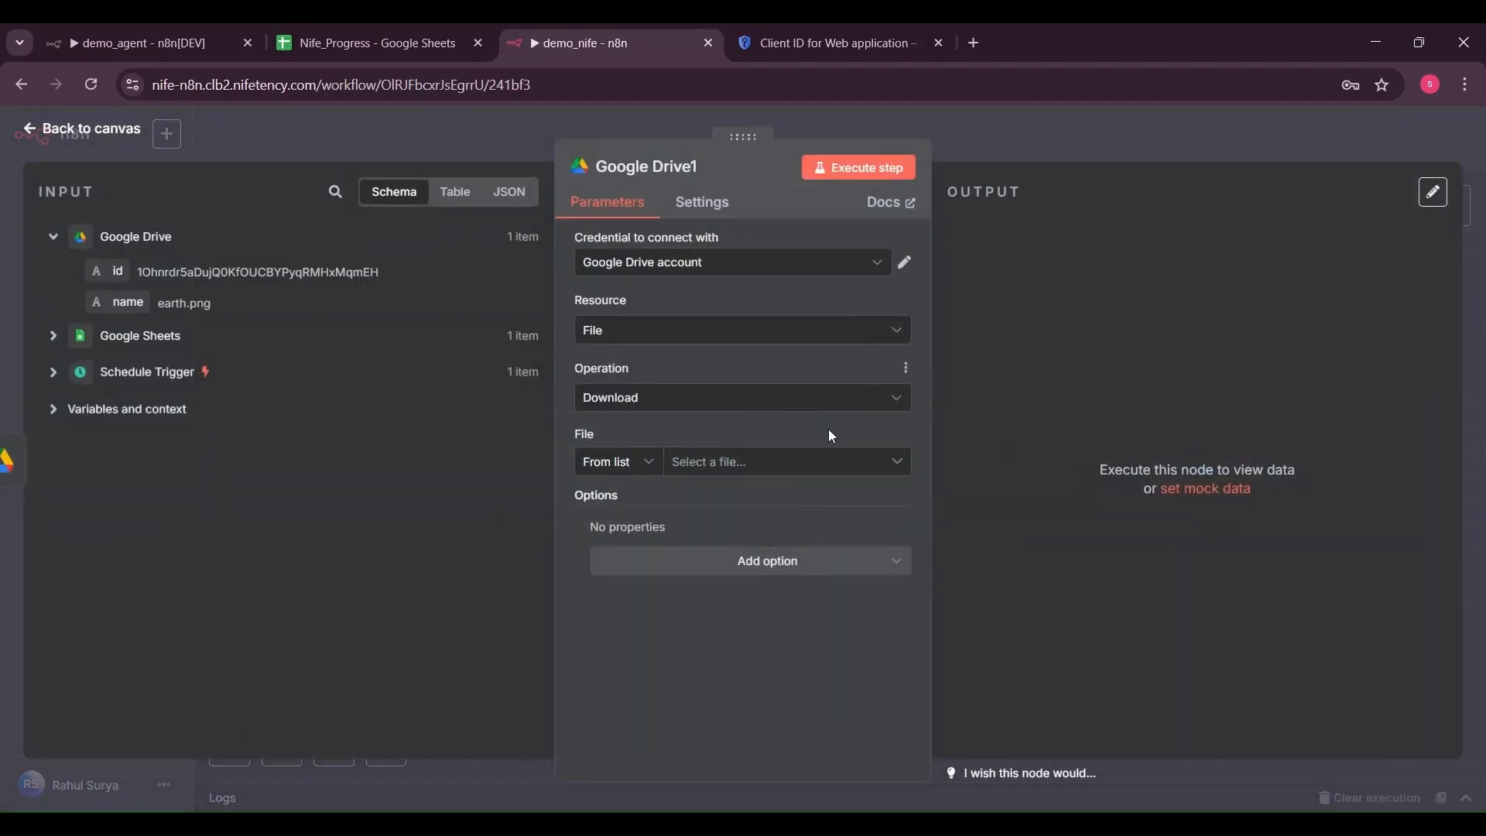
drag(116, 271, 717, 474)
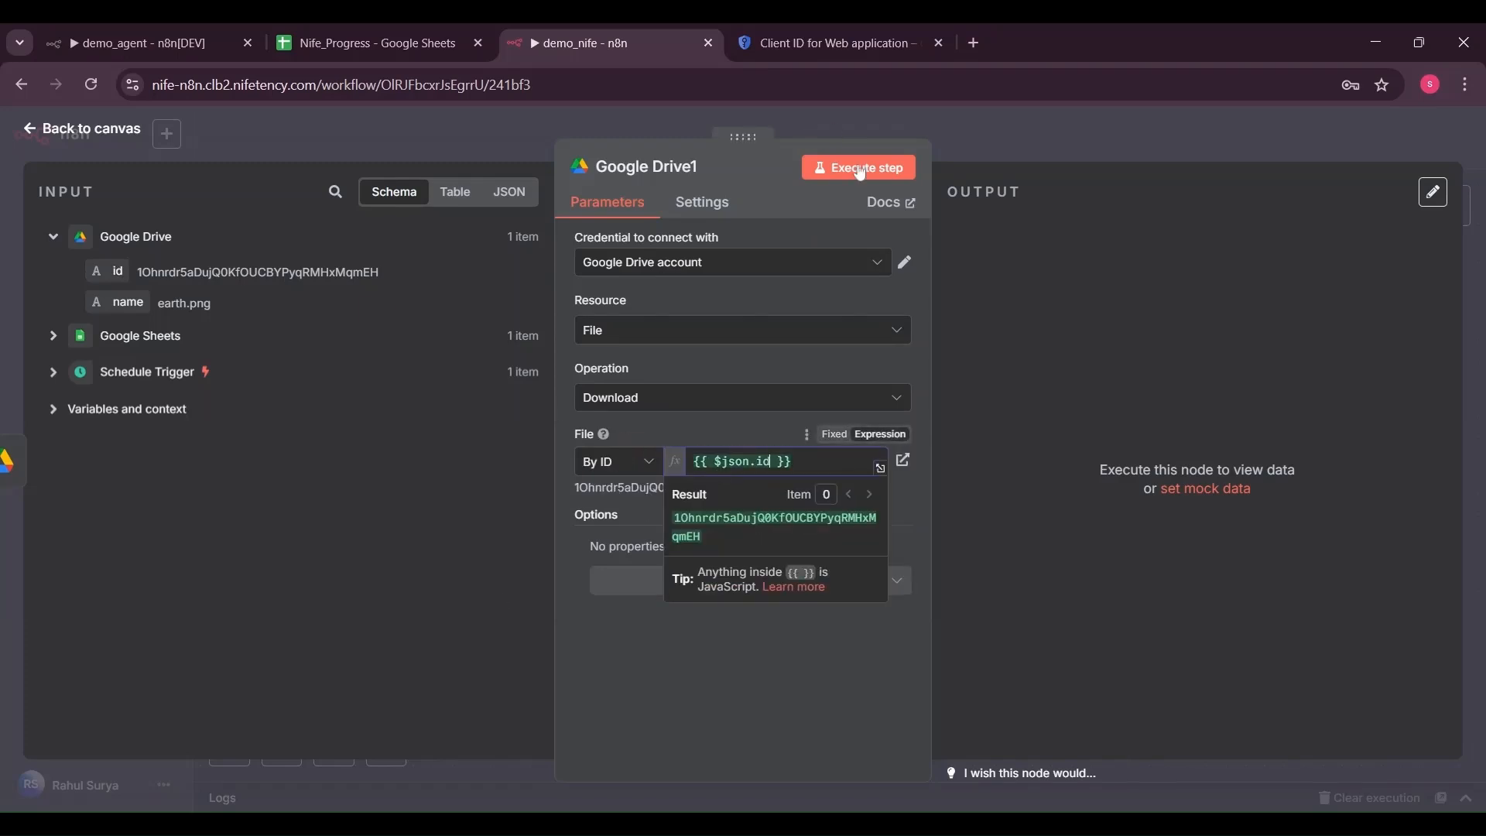
click(861, 178)
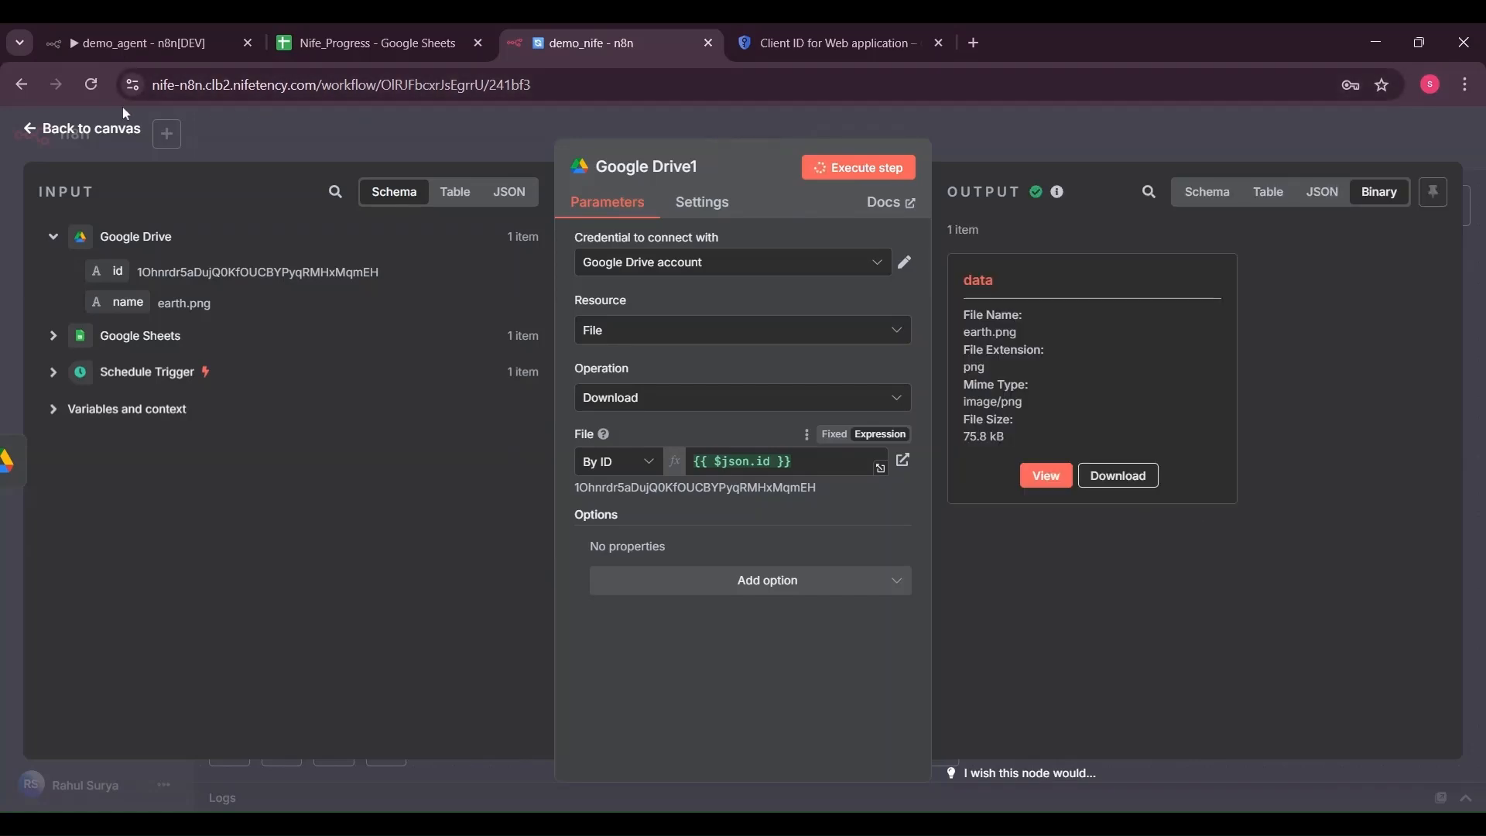
key(Escape)
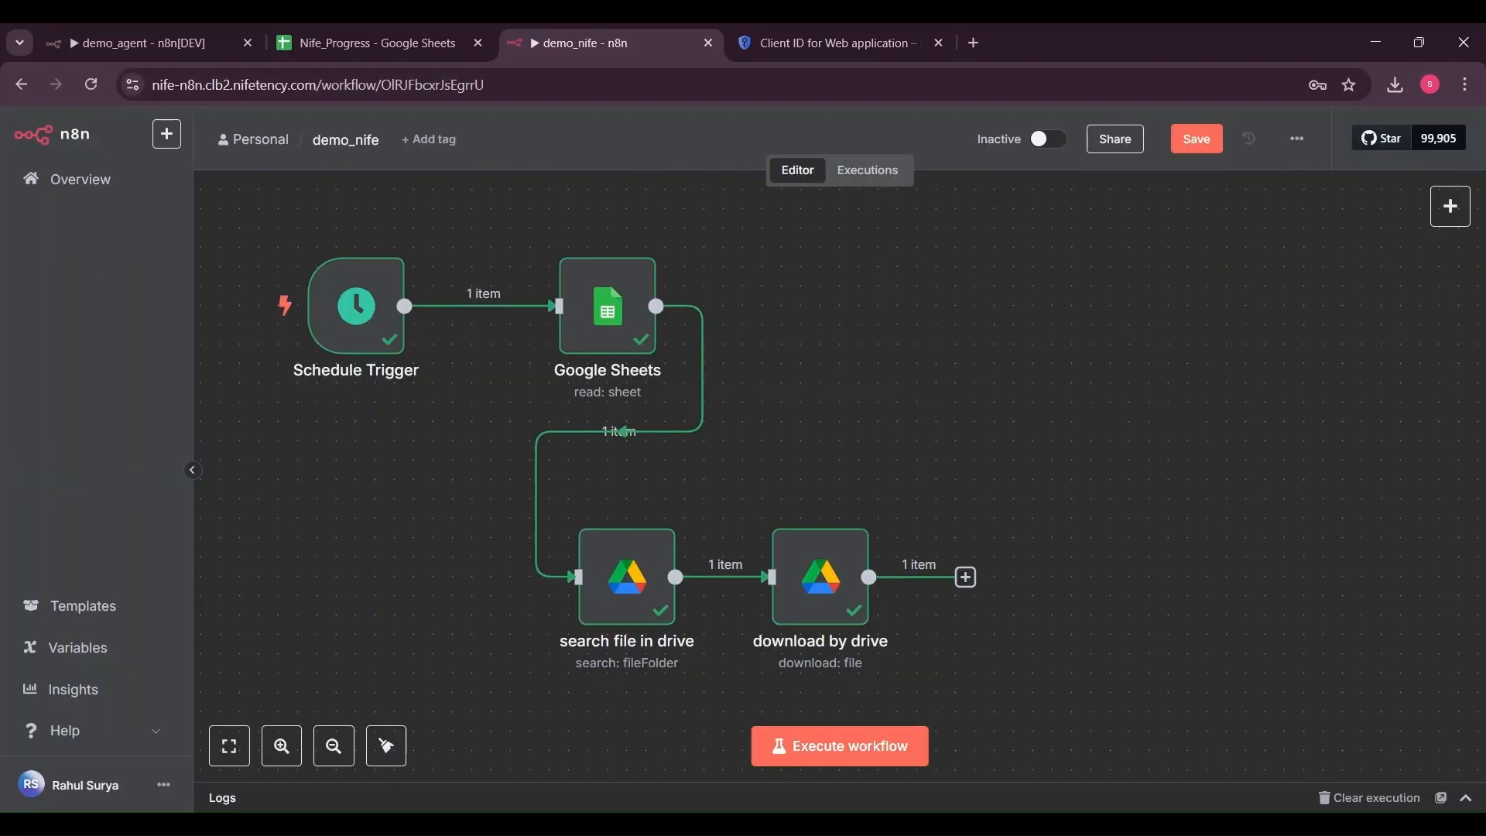
Add a LinkedIn step and create its credential with the LinkedIn app's client ID and secret
click(966, 578)
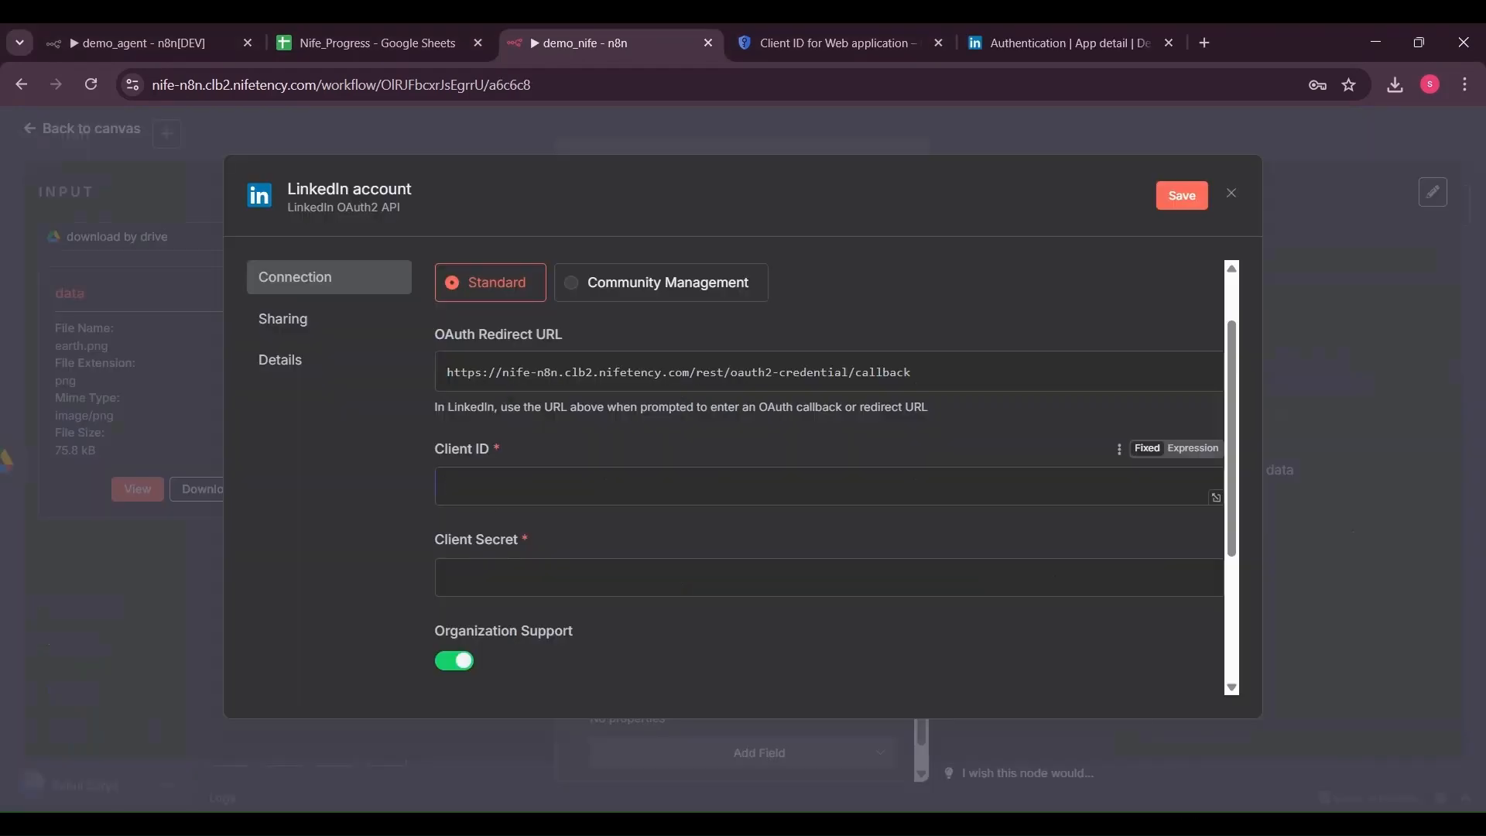
click(1011, 38)
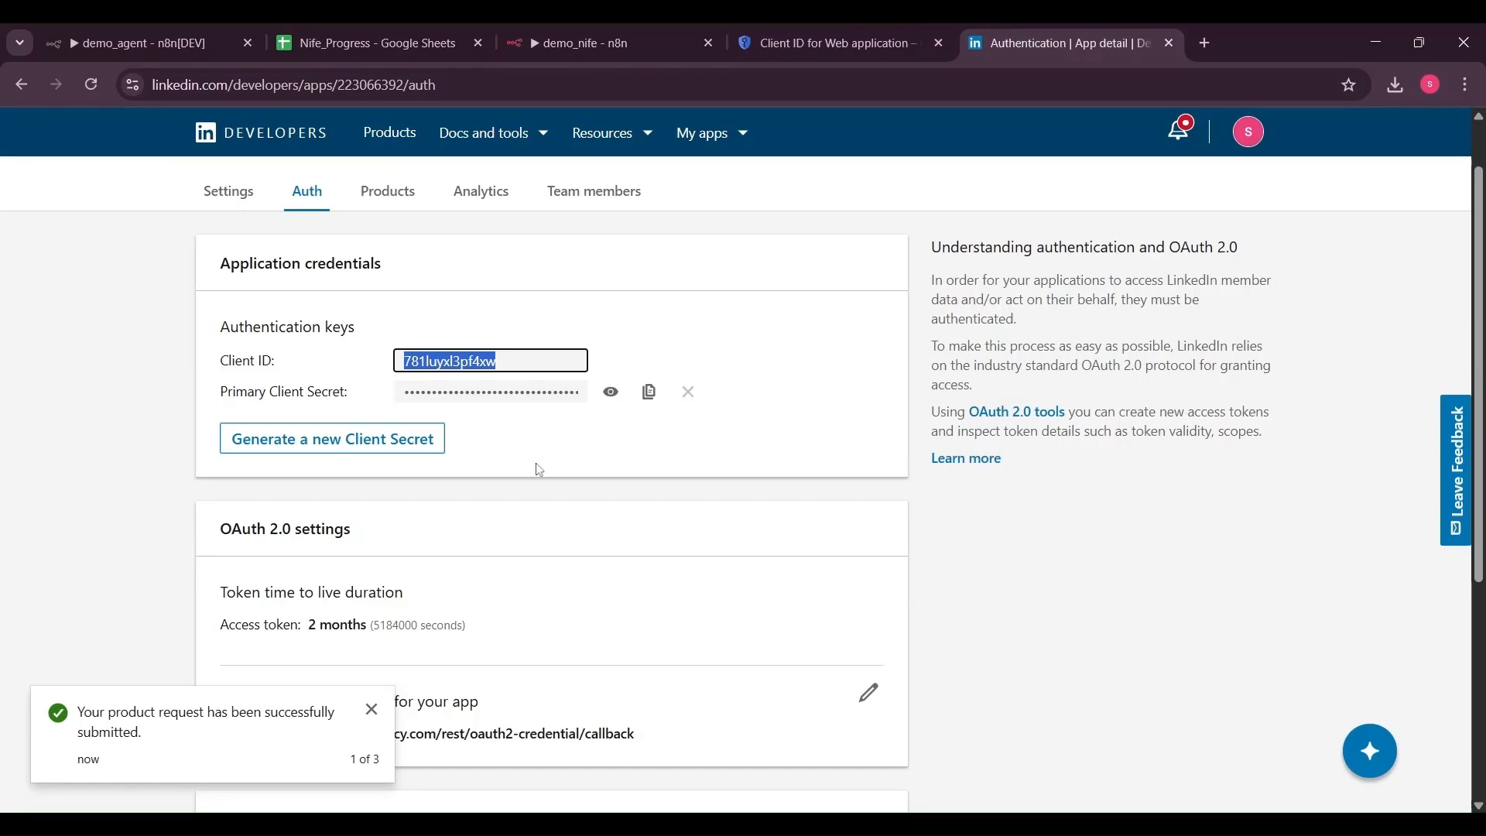
click(648, 392)
click(616, 39)
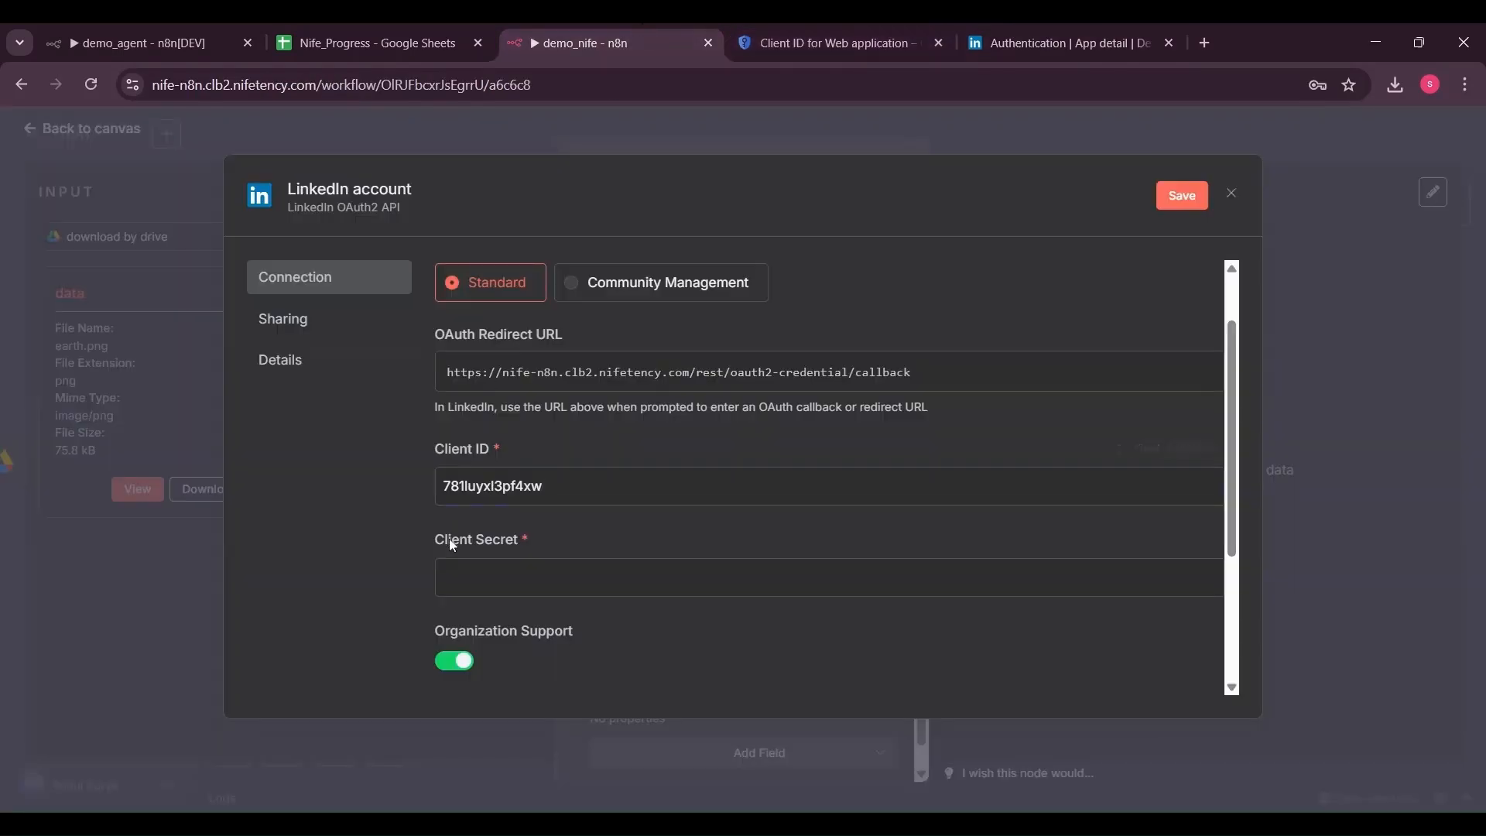
click(456, 577)
key(ctrl+v)
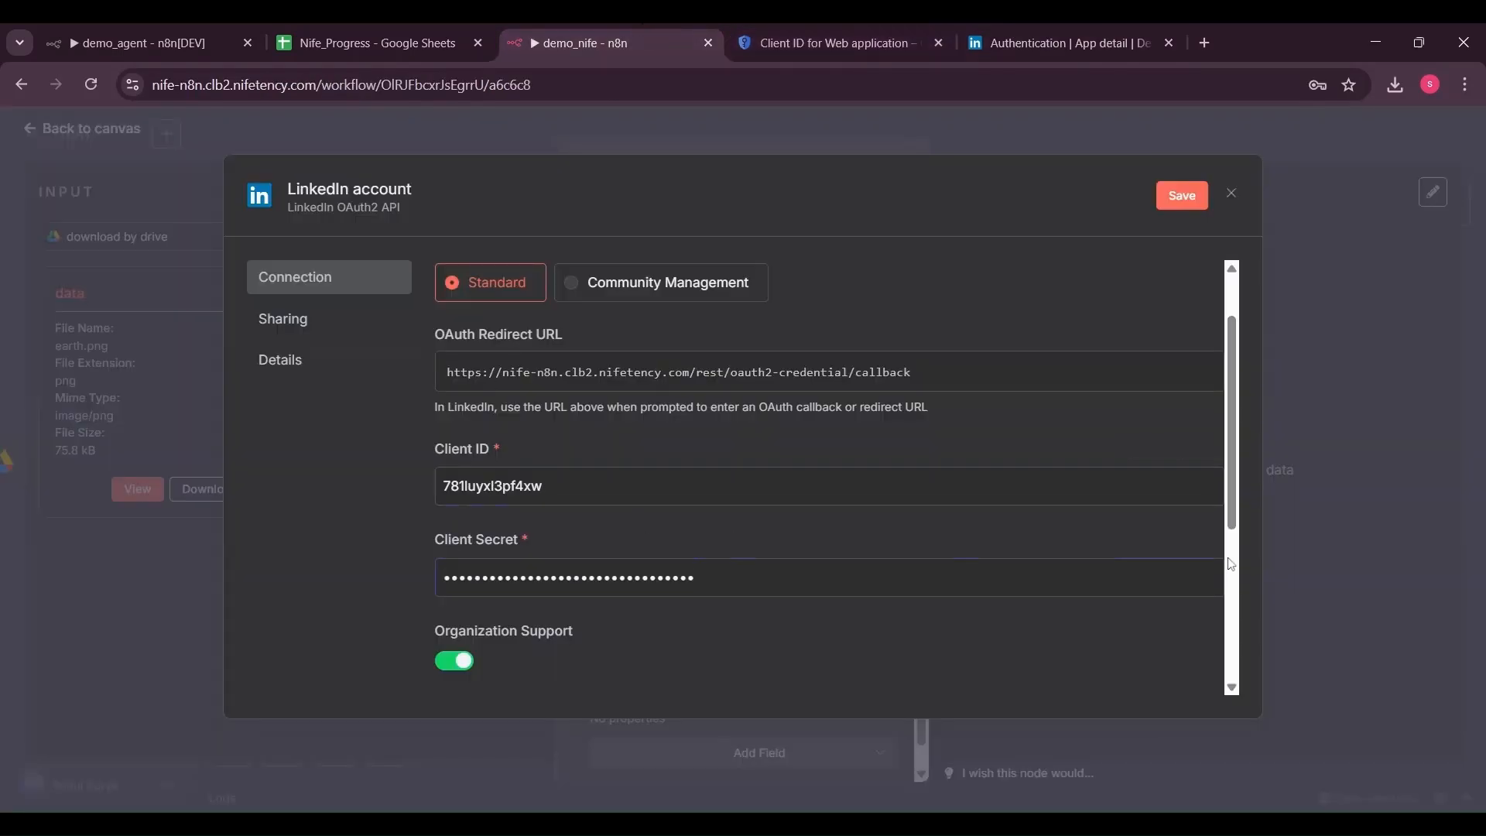
click(1185, 198)
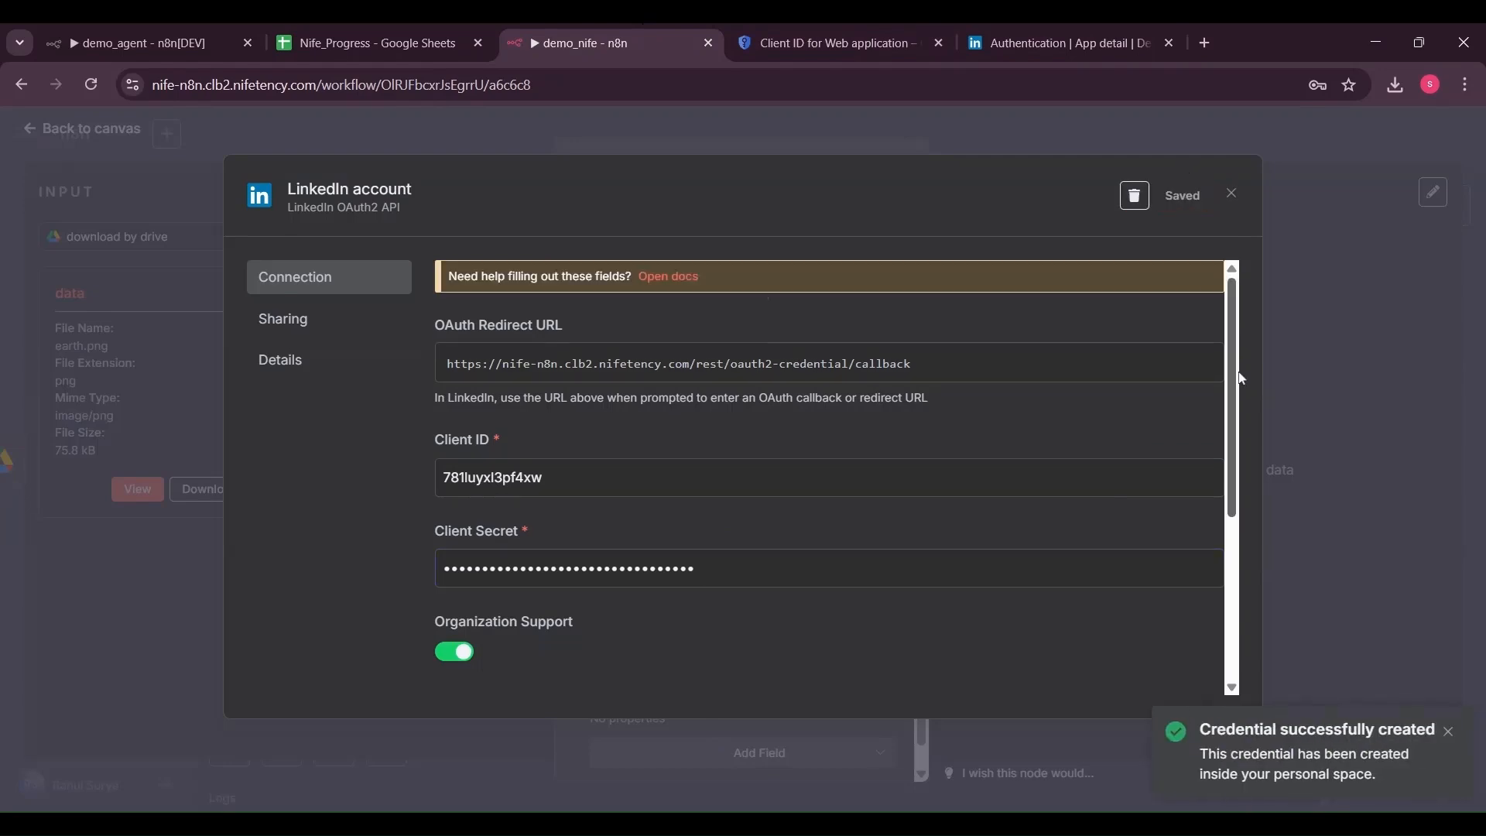
Connect the LinkedIn account to the new credential
scroll(641, 498, down, 5)
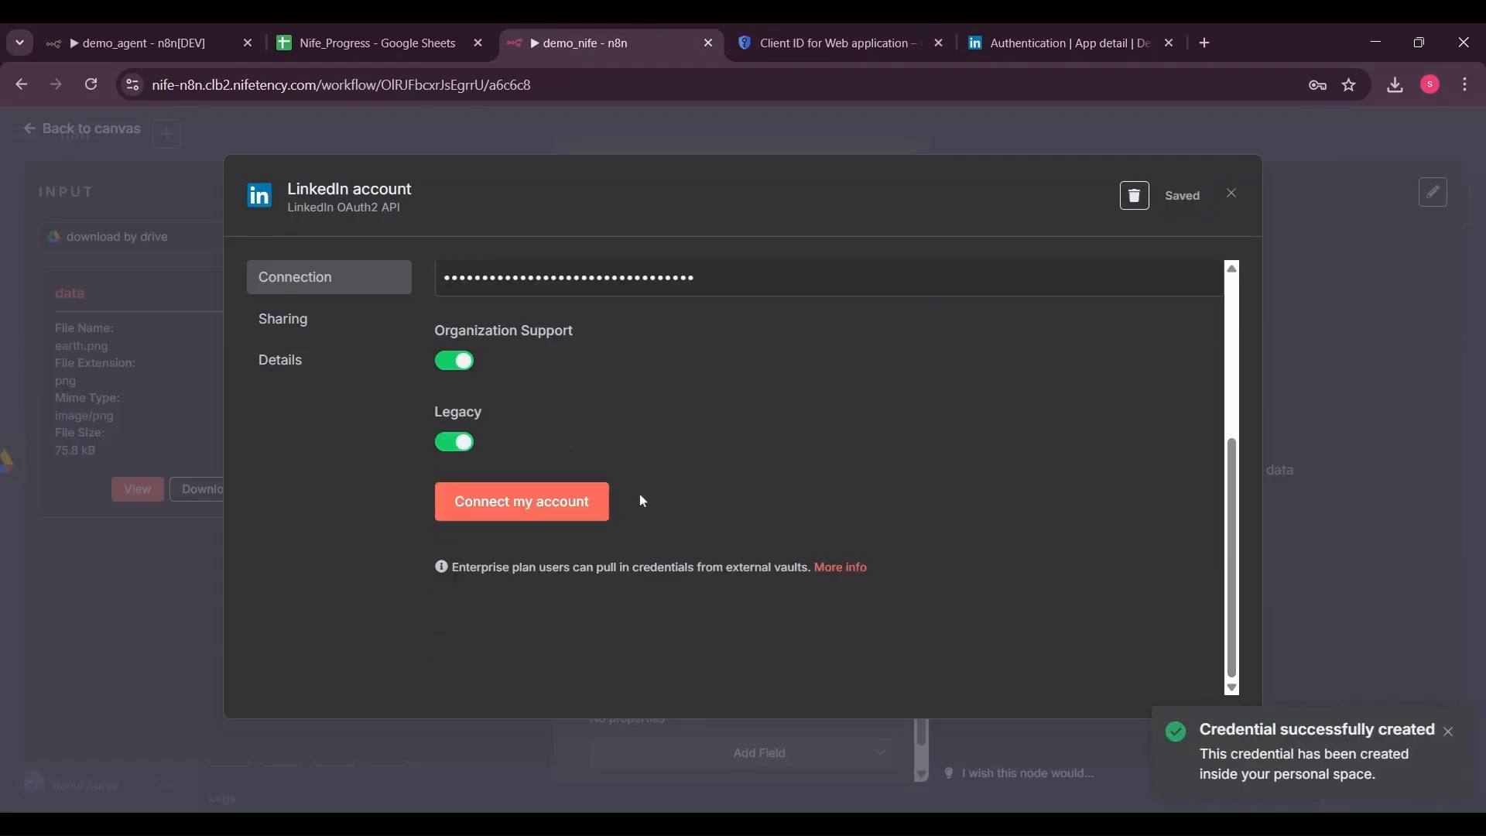
click(593, 504)
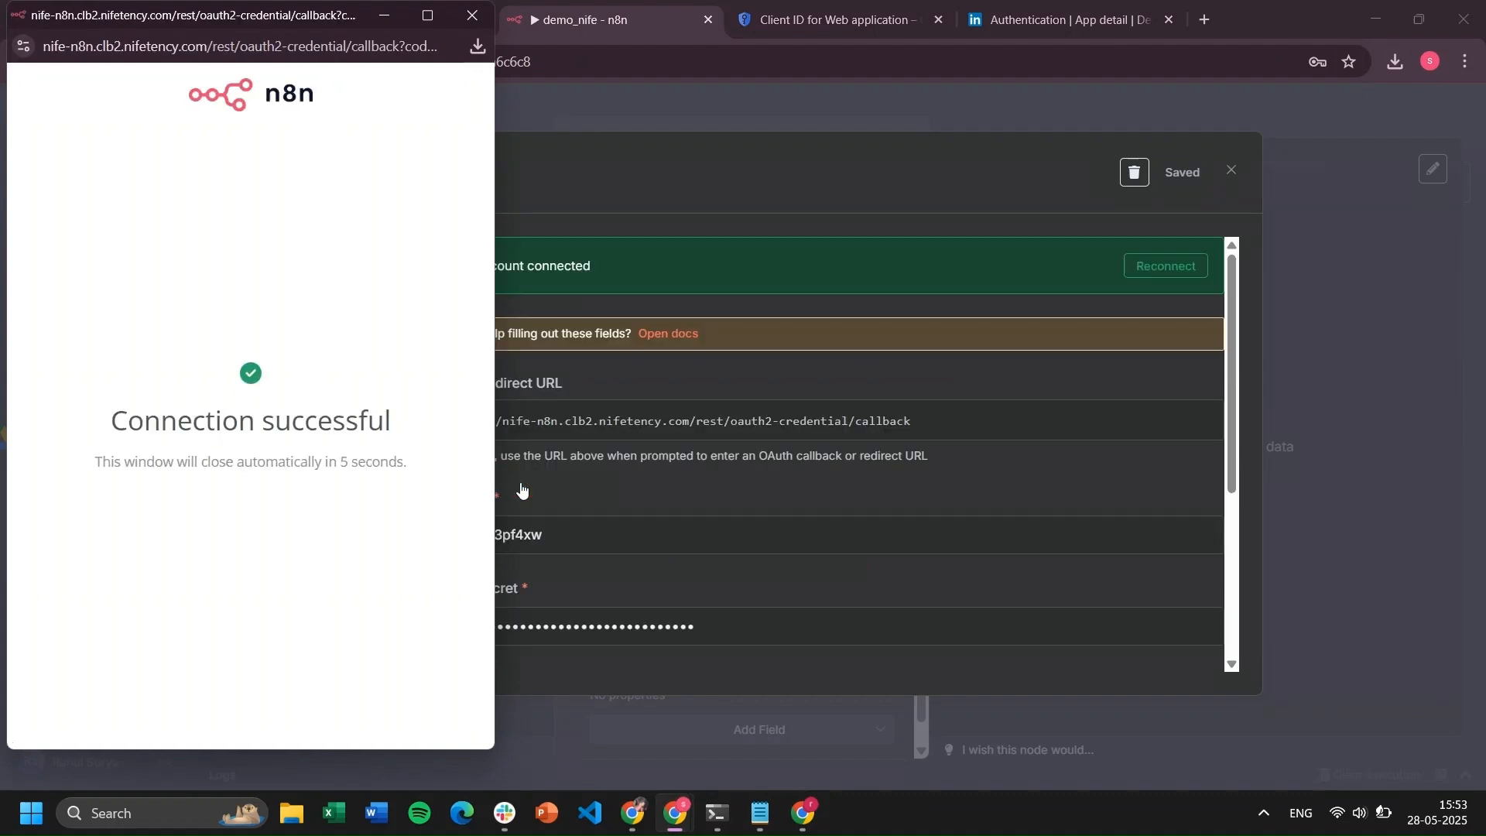
click(472, 15)
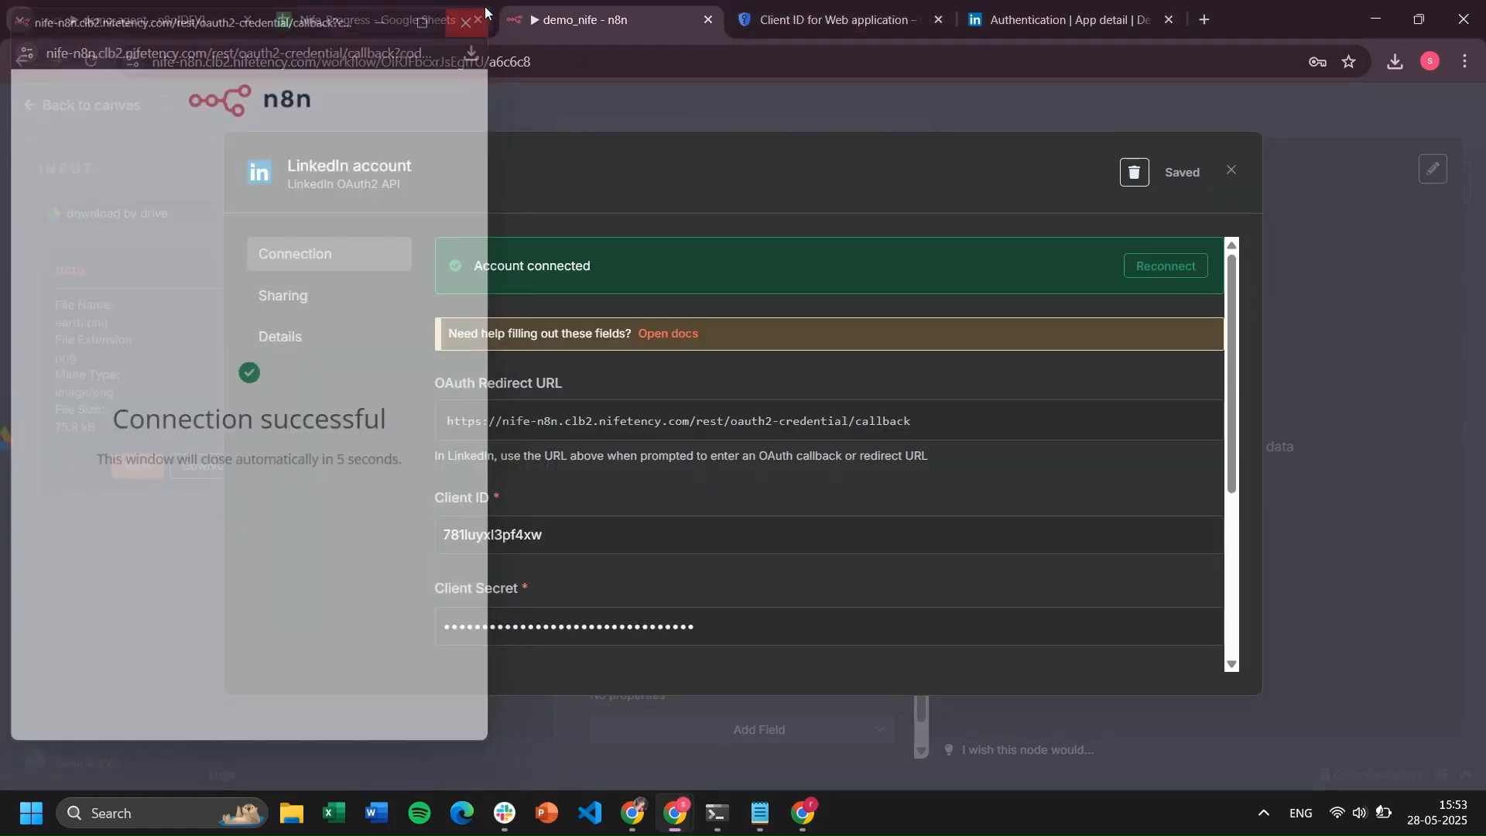
click(1231, 170)
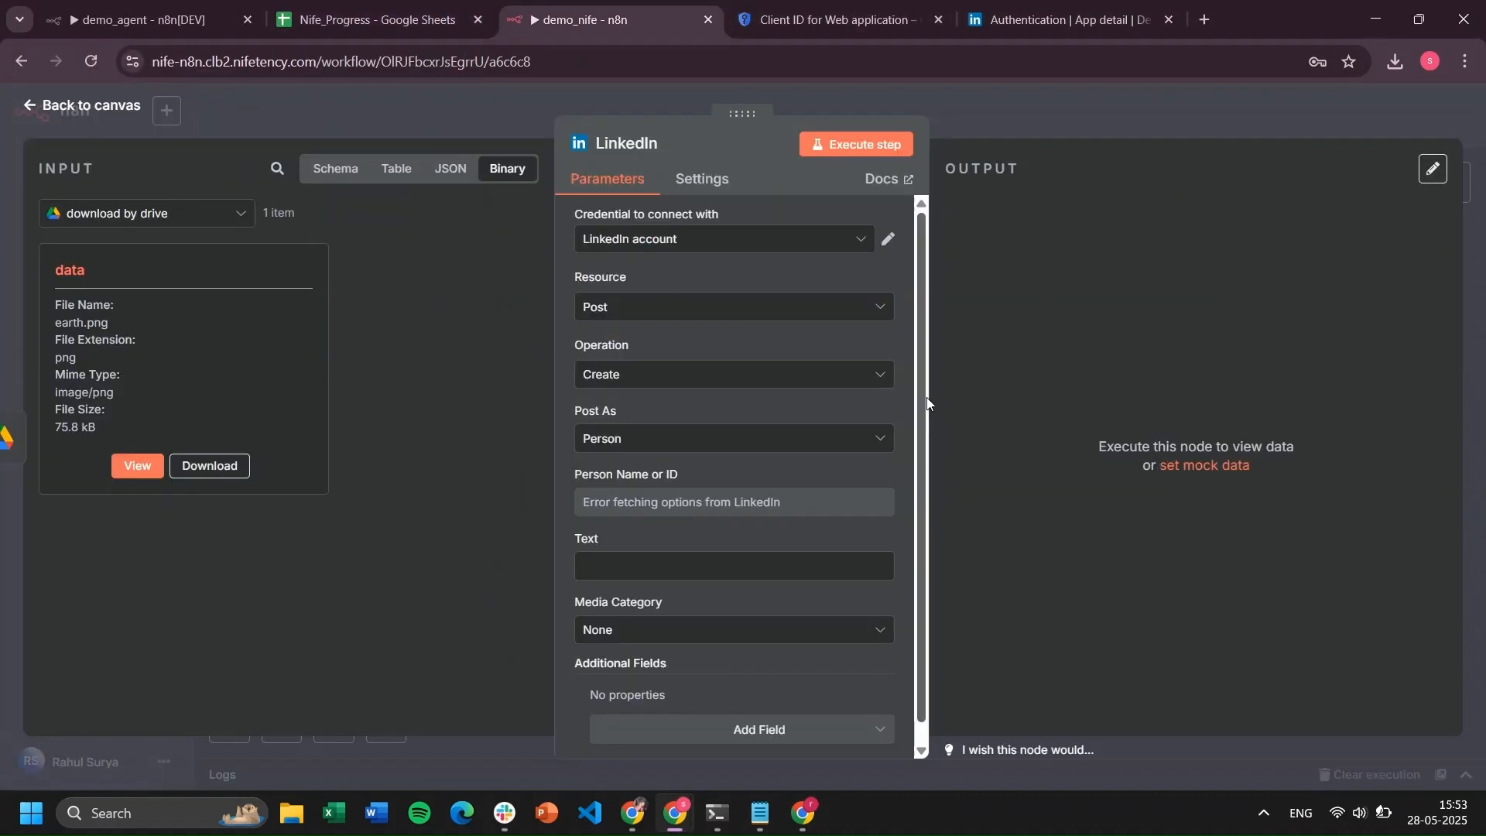
Post 'This is an testing' with earth.png as an Image and view the published post
scroll(918, 519, down, 1)
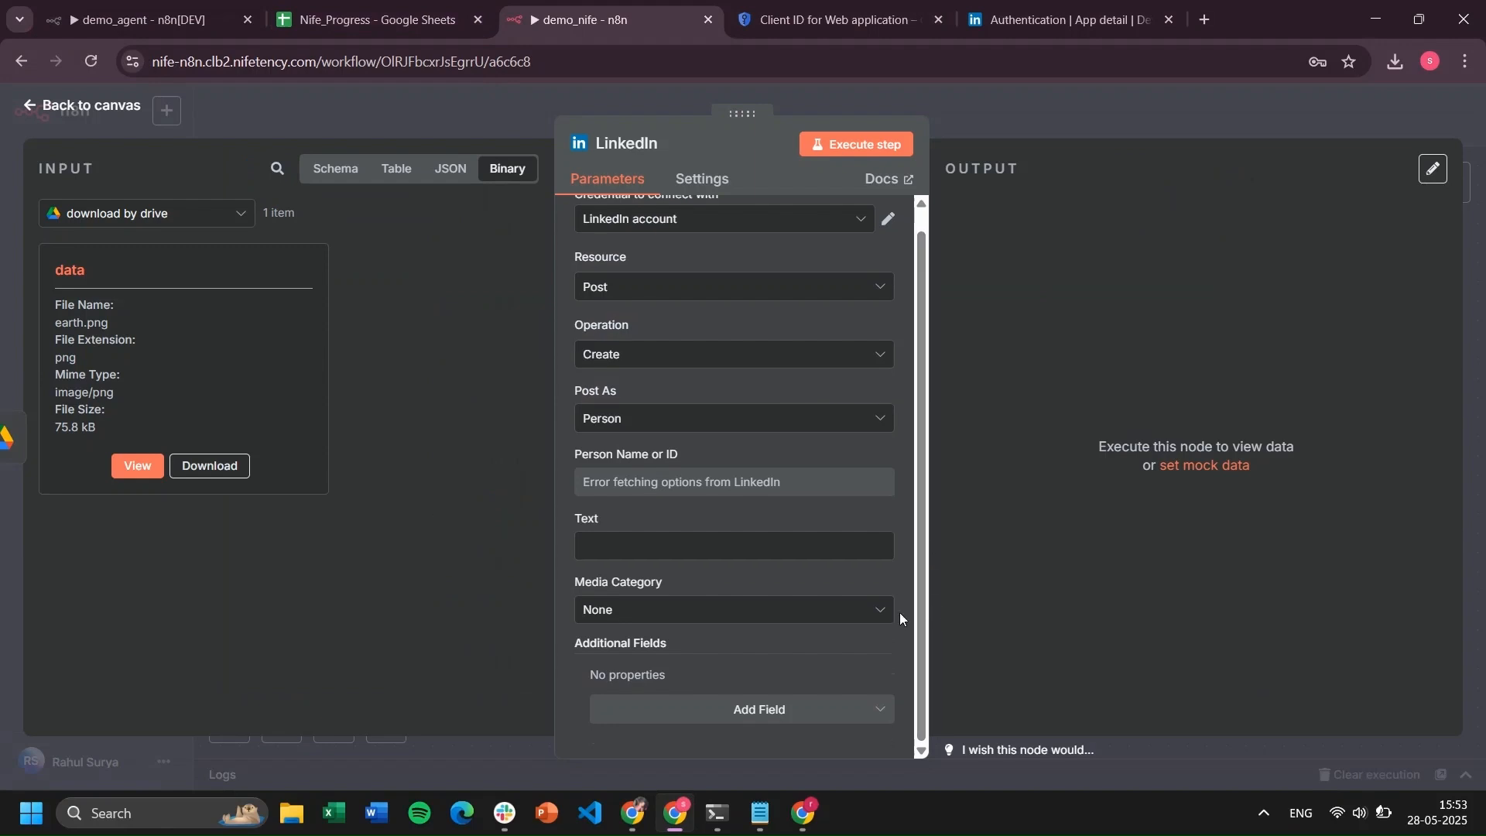
click(864, 611)
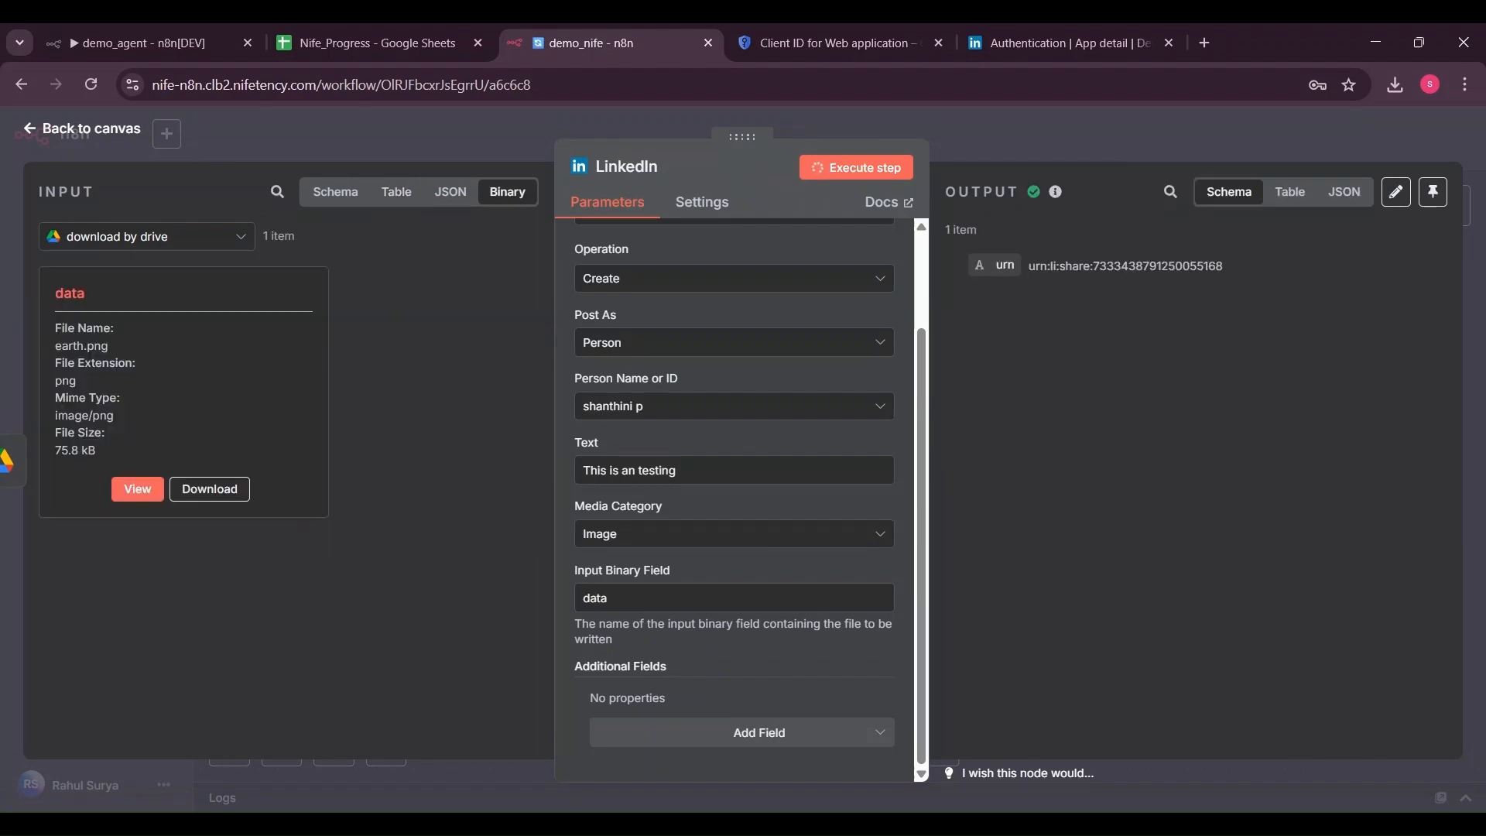
click(136, 132)
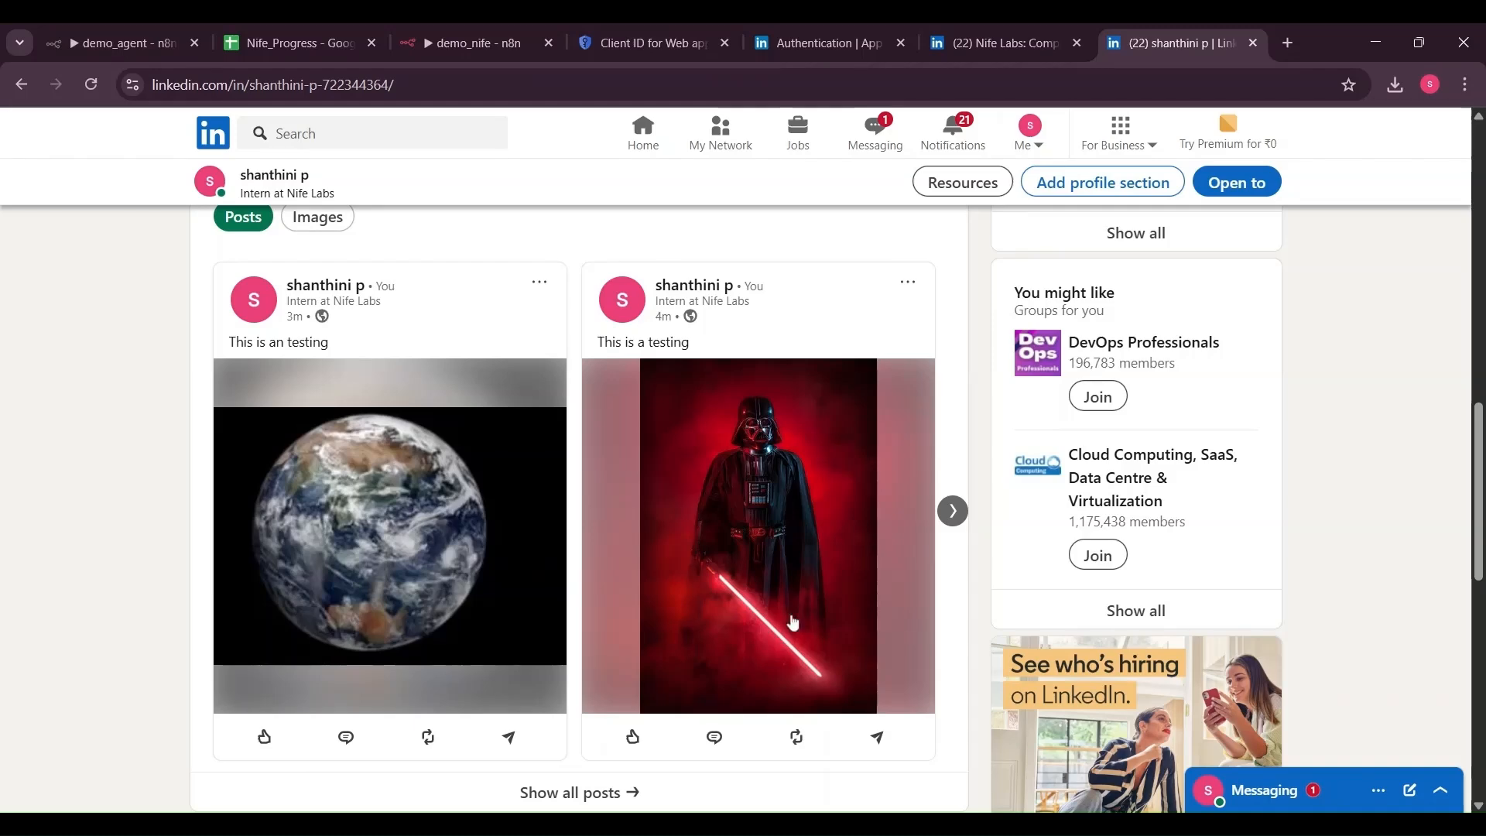
click(539, 283)
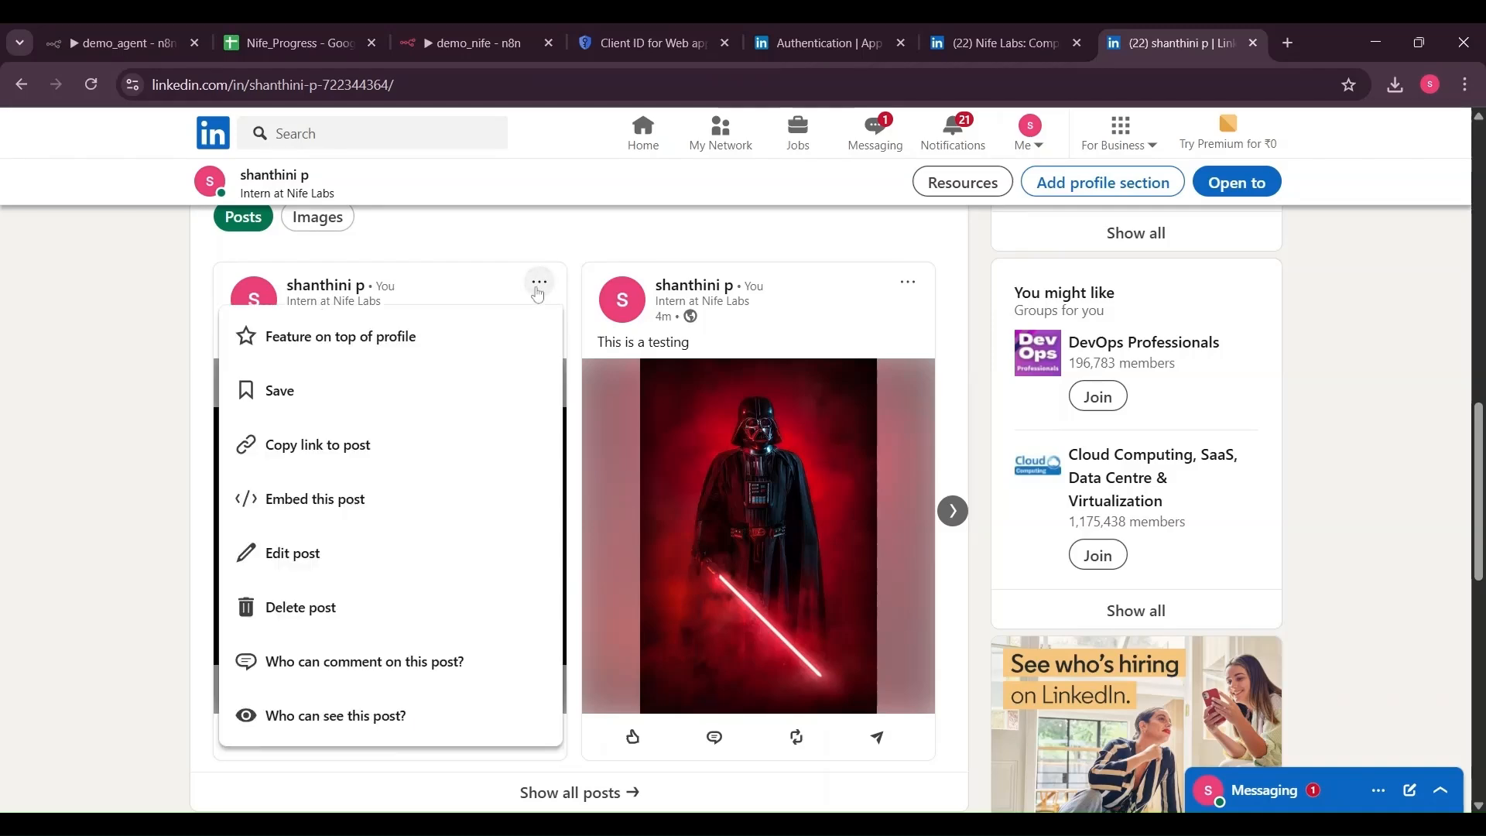
click(82, 438)
click(317, 528)
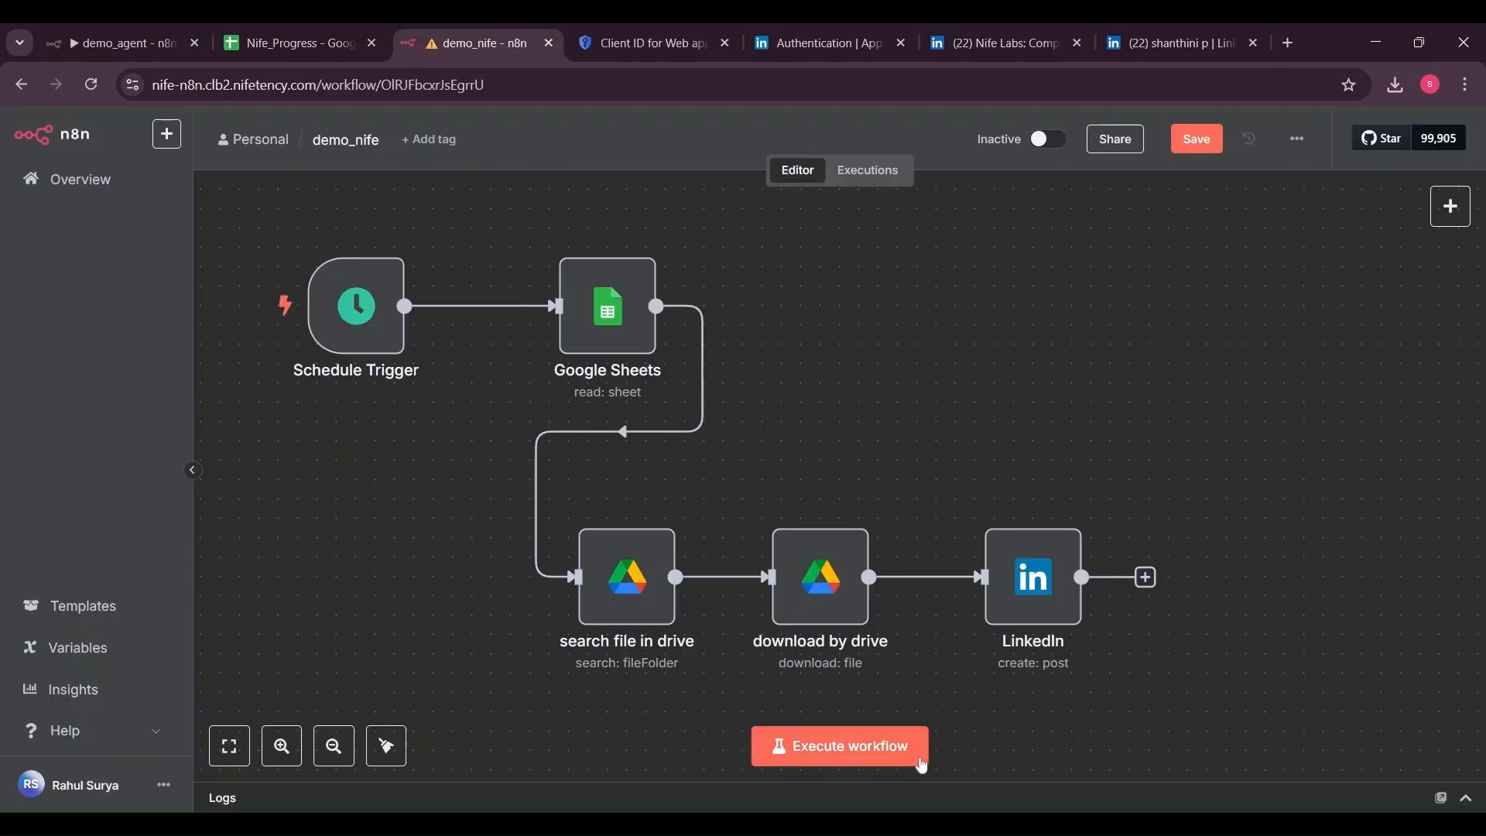
Add a Google Sheets 'Update row in sheet' step after LinkedIn using the connected account
click(1146, 577)
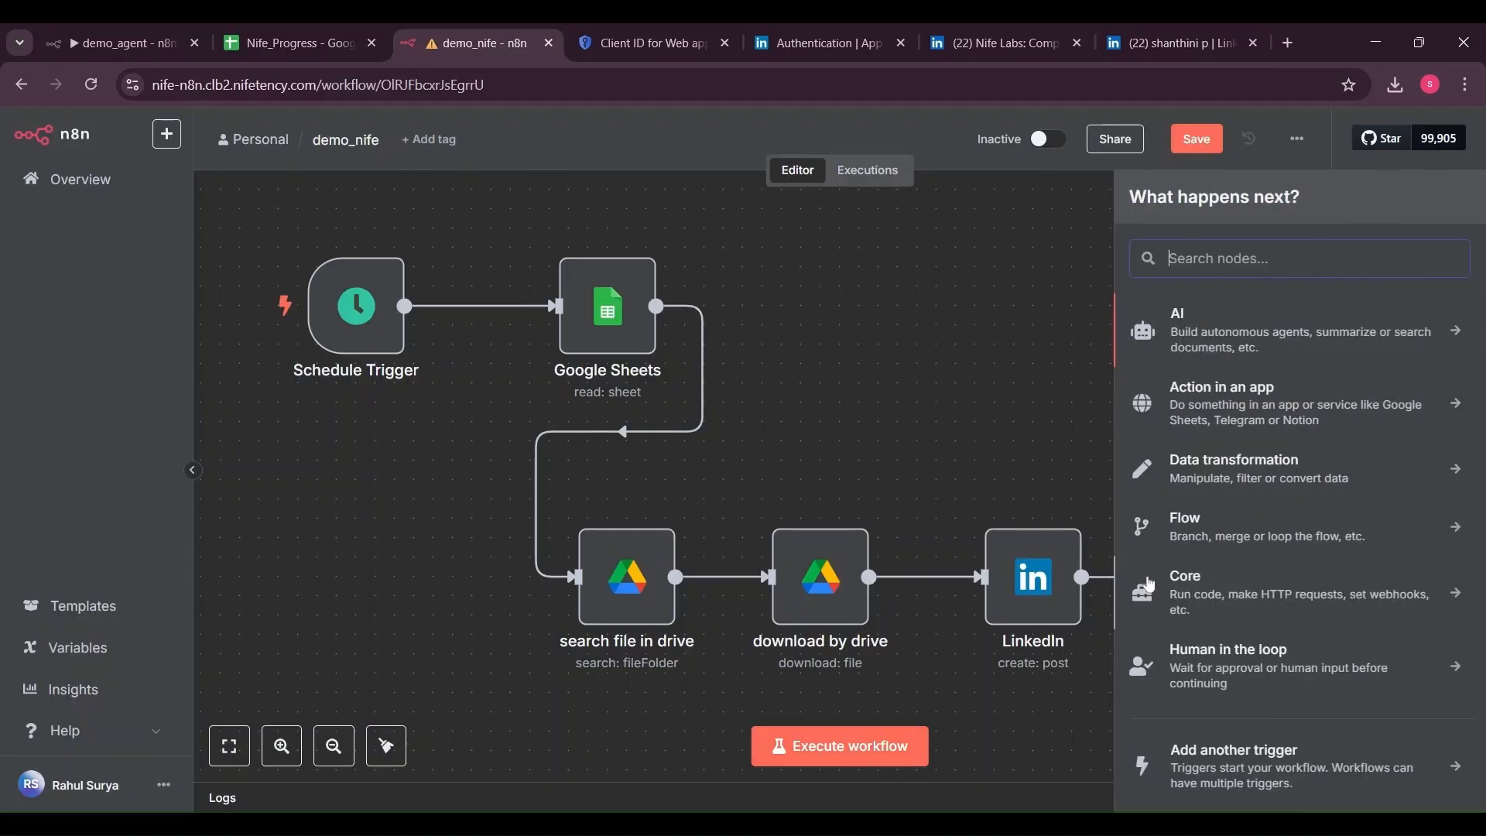
text(sheets)
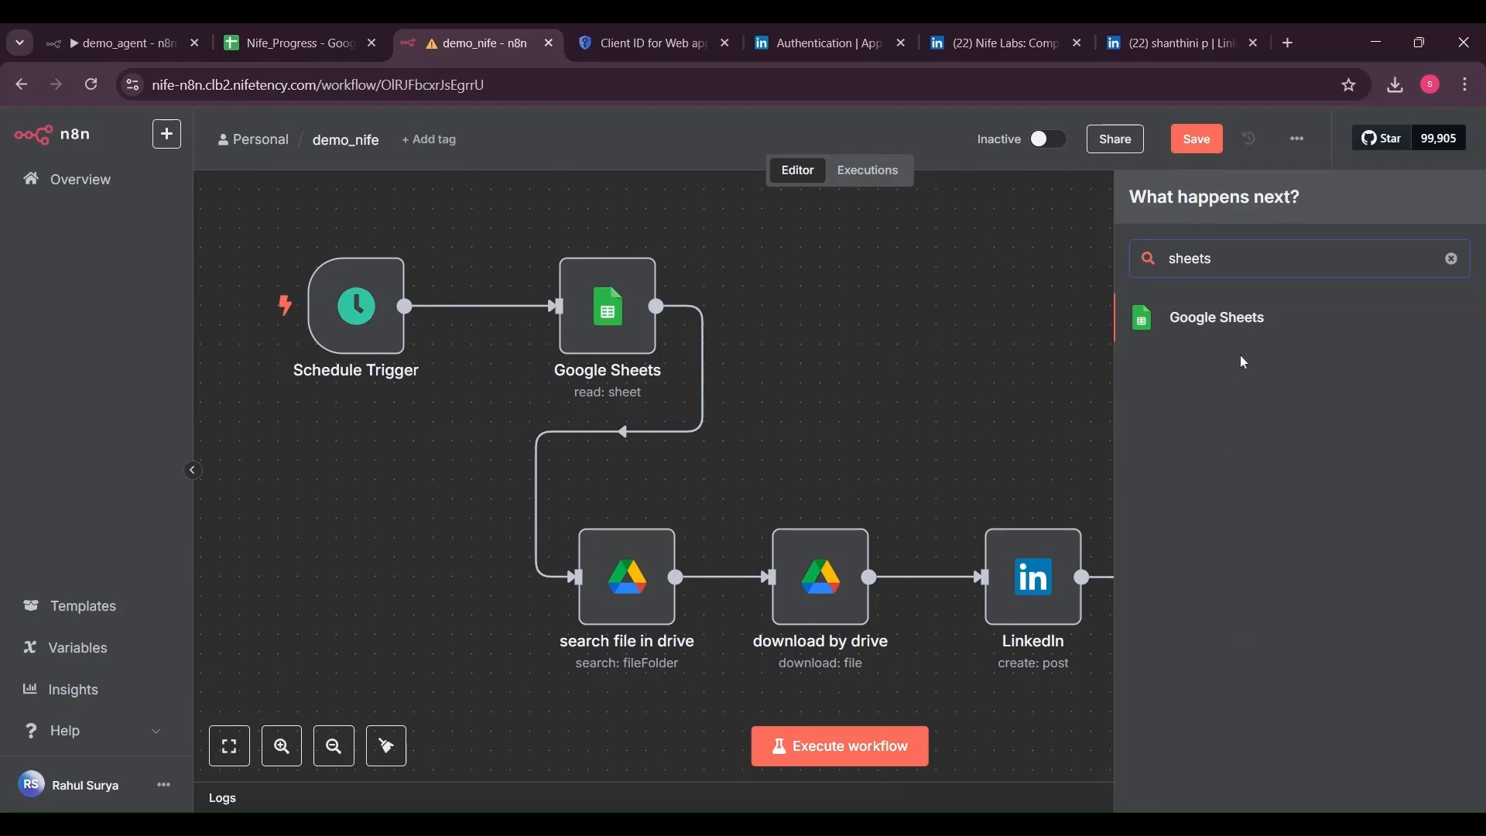
click(1254, 325)
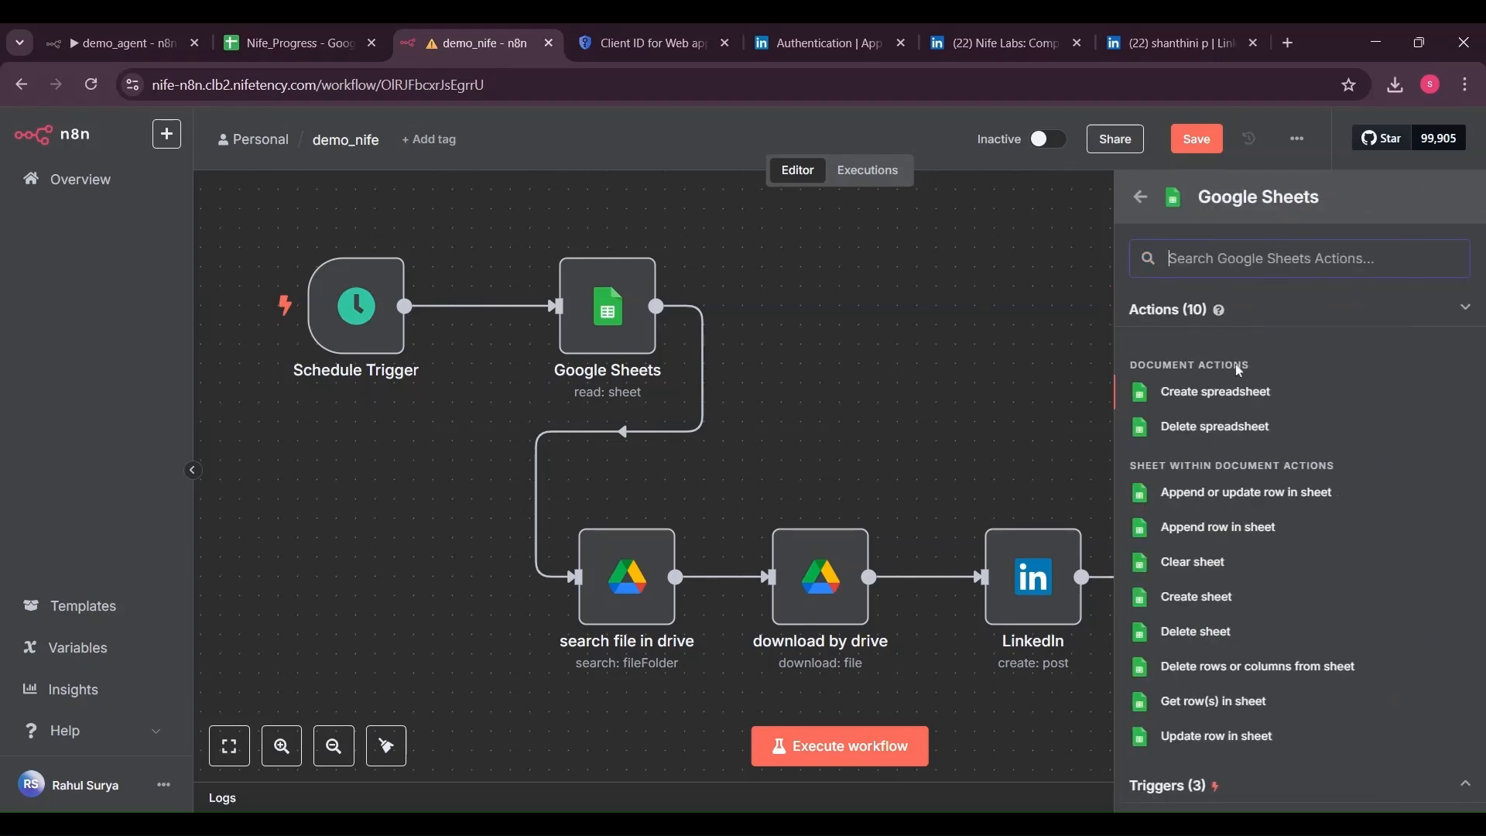
click(1221, 737)
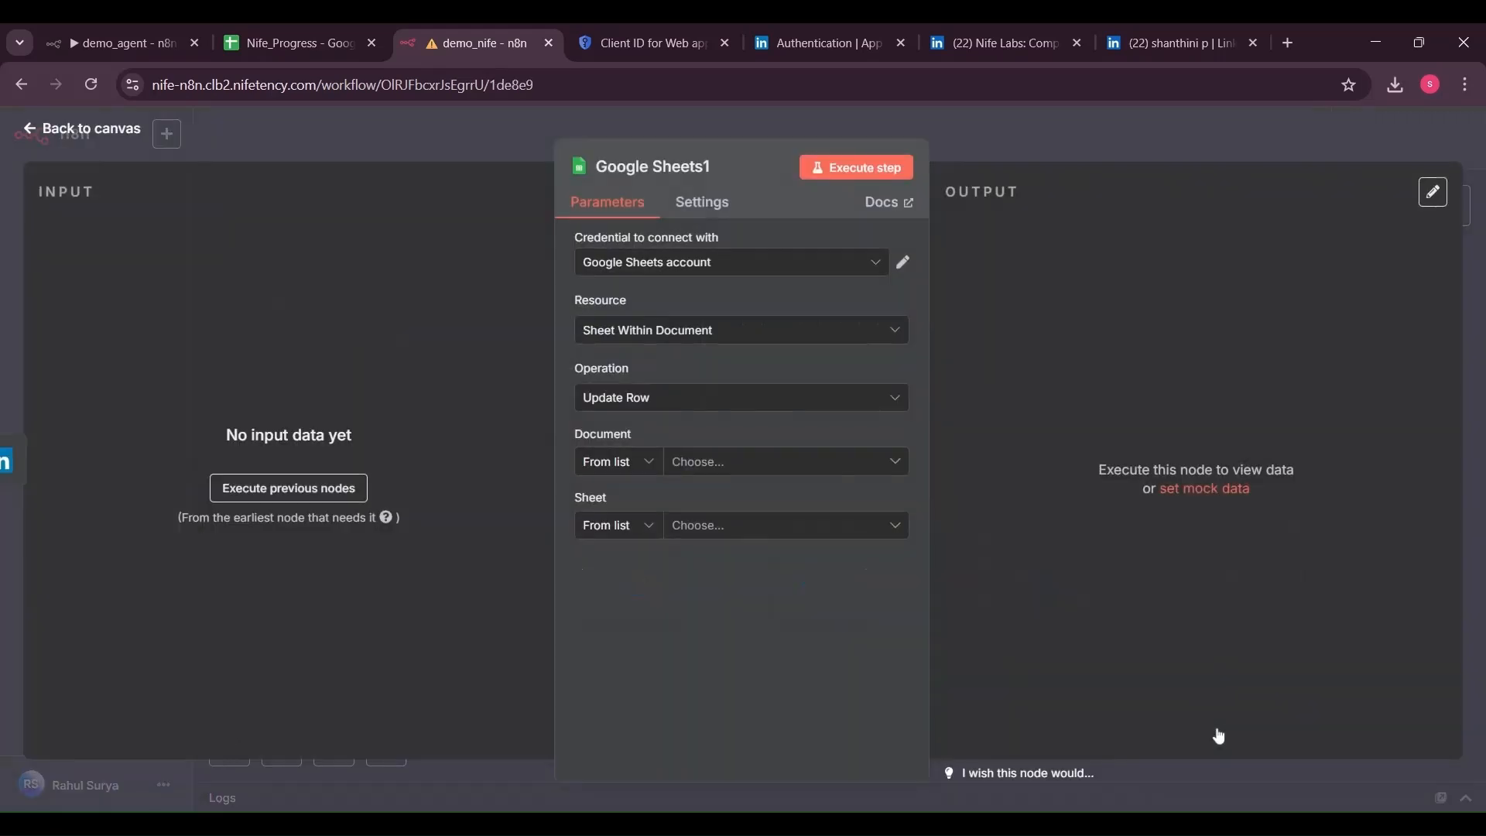
click(901, 264)
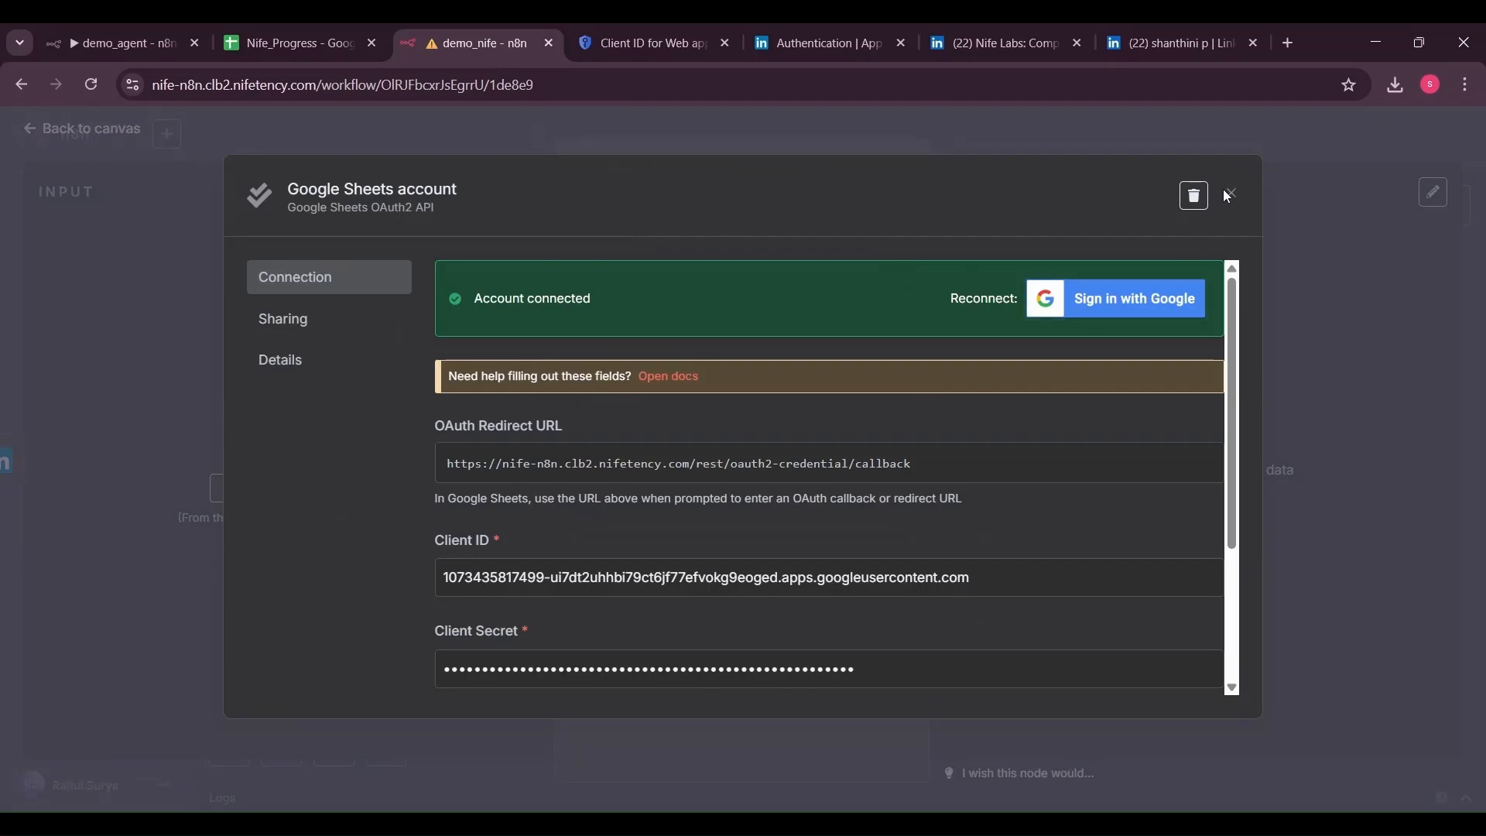
click(1230, 193)
Target demo_articles Sheet1, matching rows on the incoming row_number
click(745, 468)
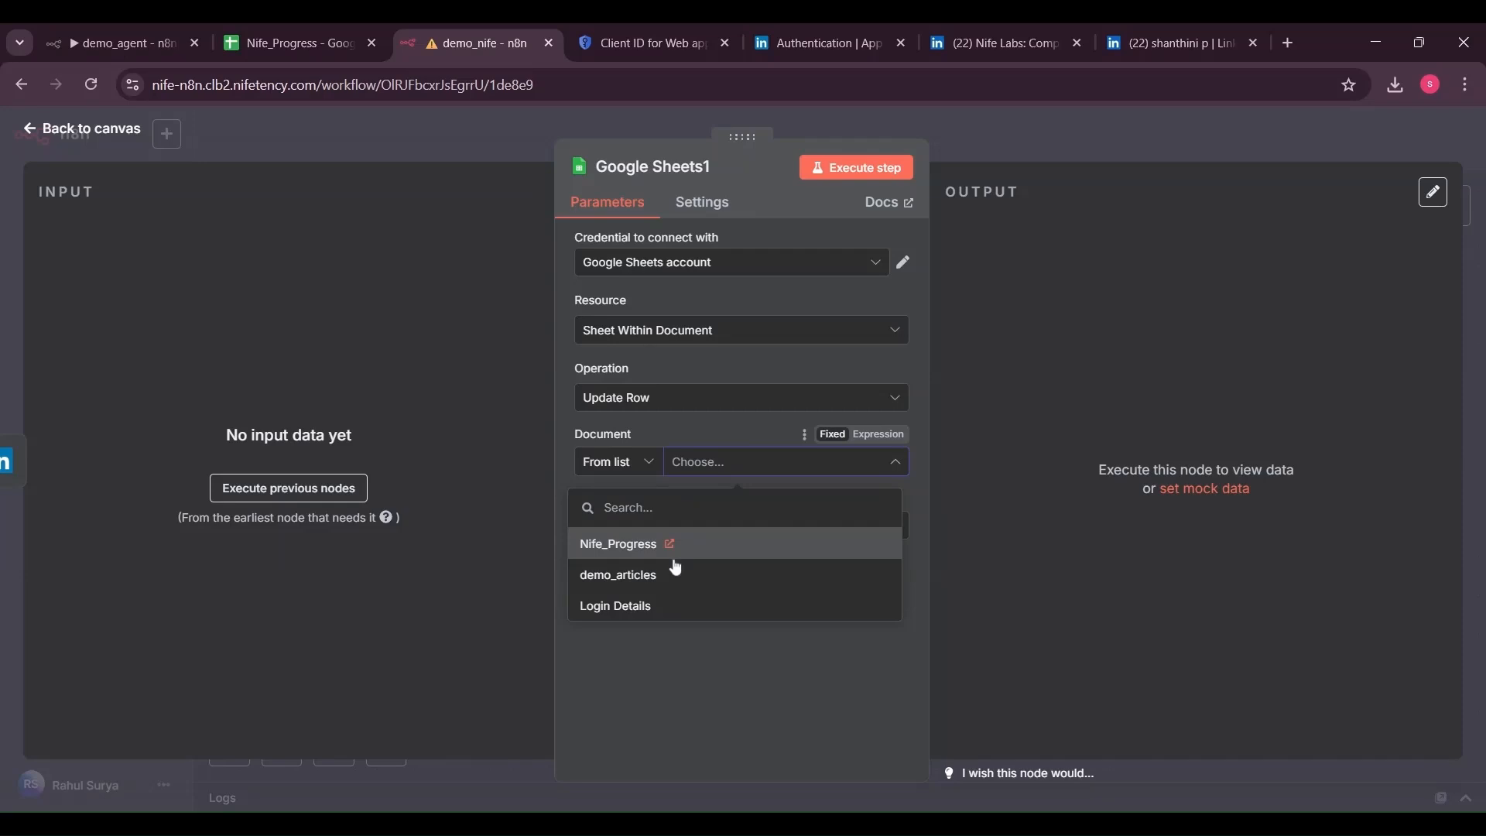
click(672, 579)
click(723, 528)
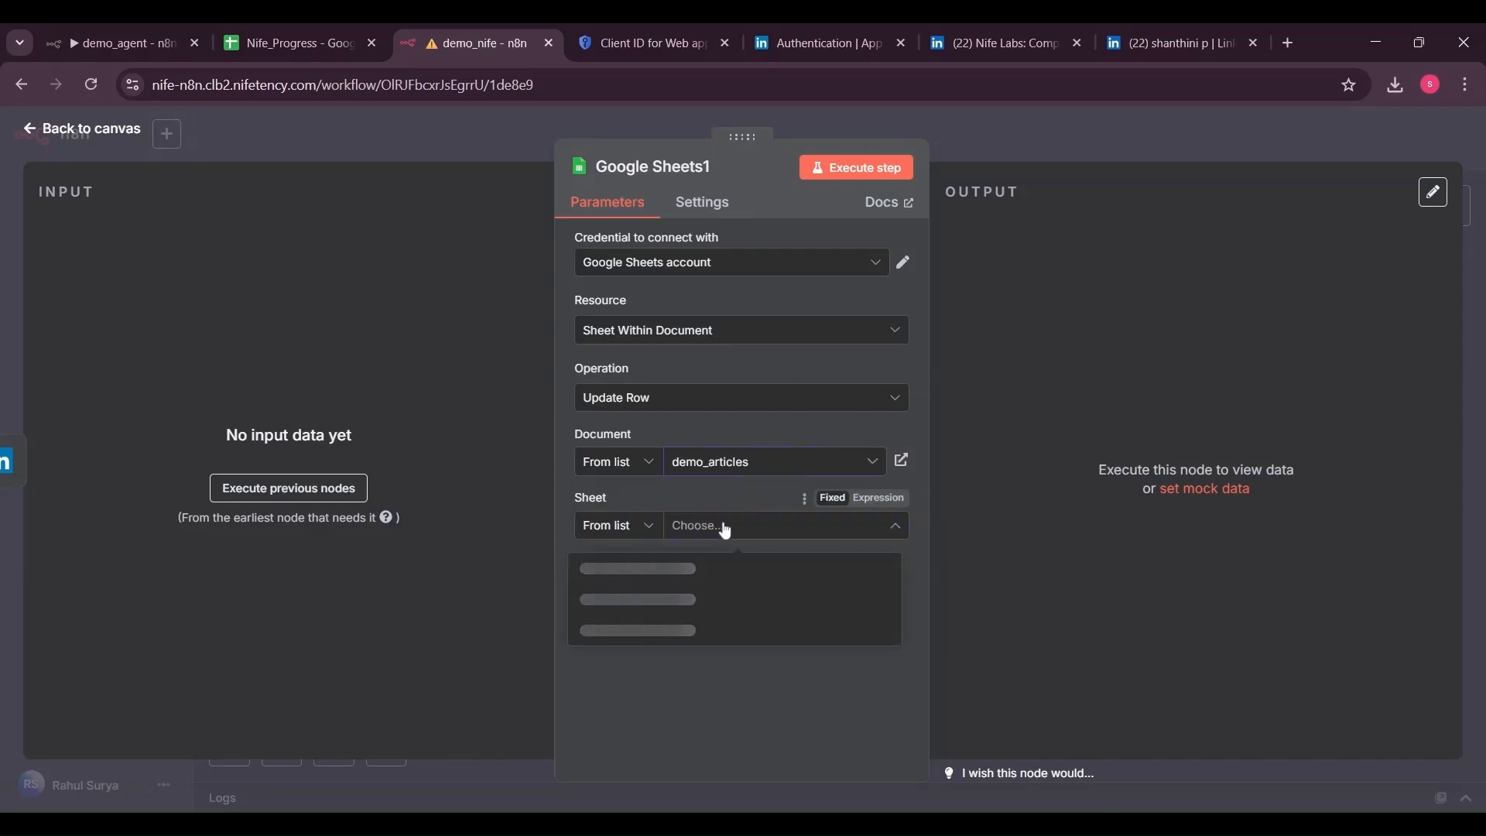
click(714, 568)
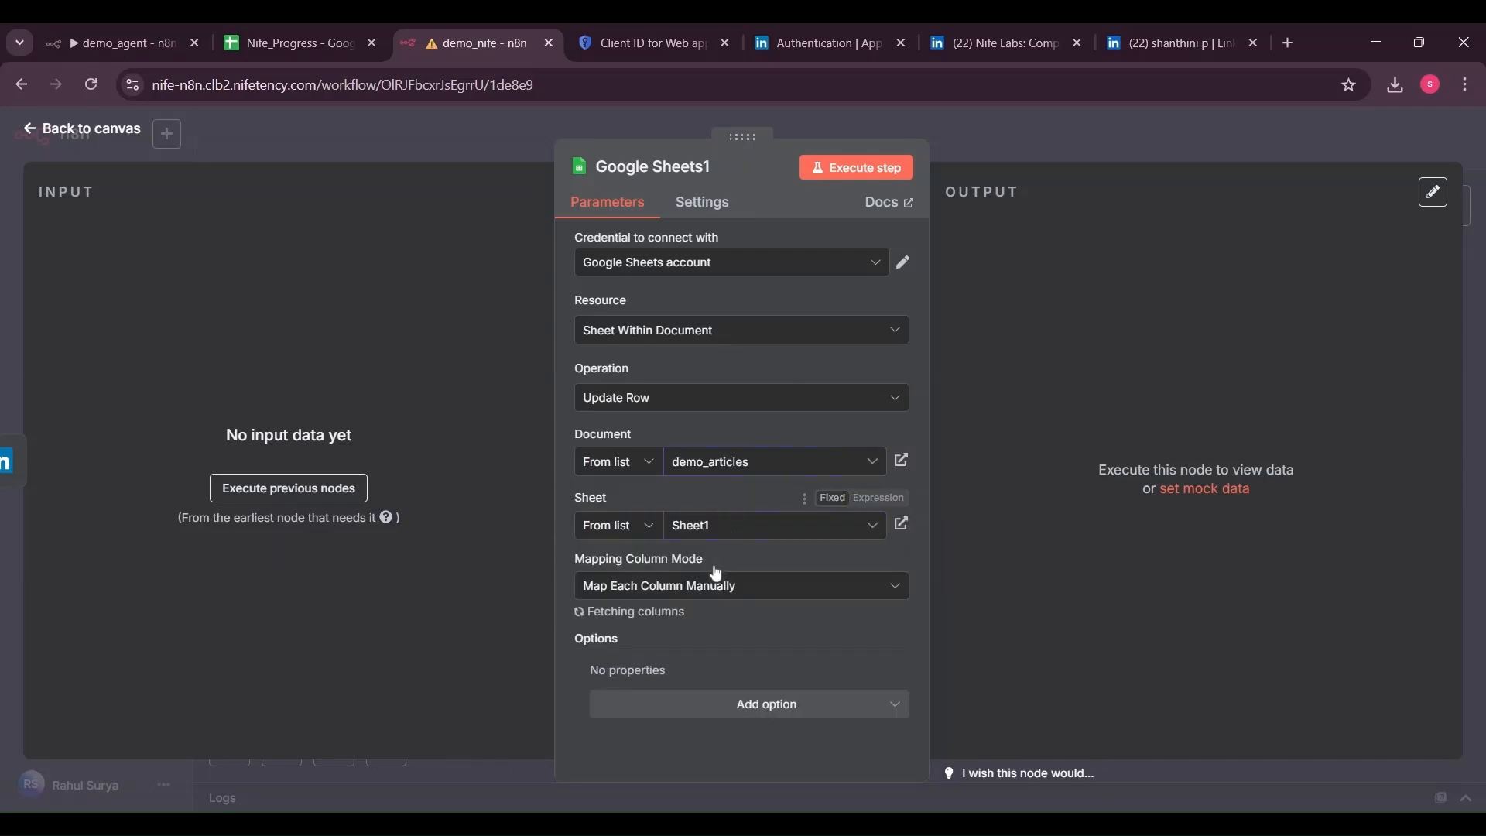
click(735, 656)
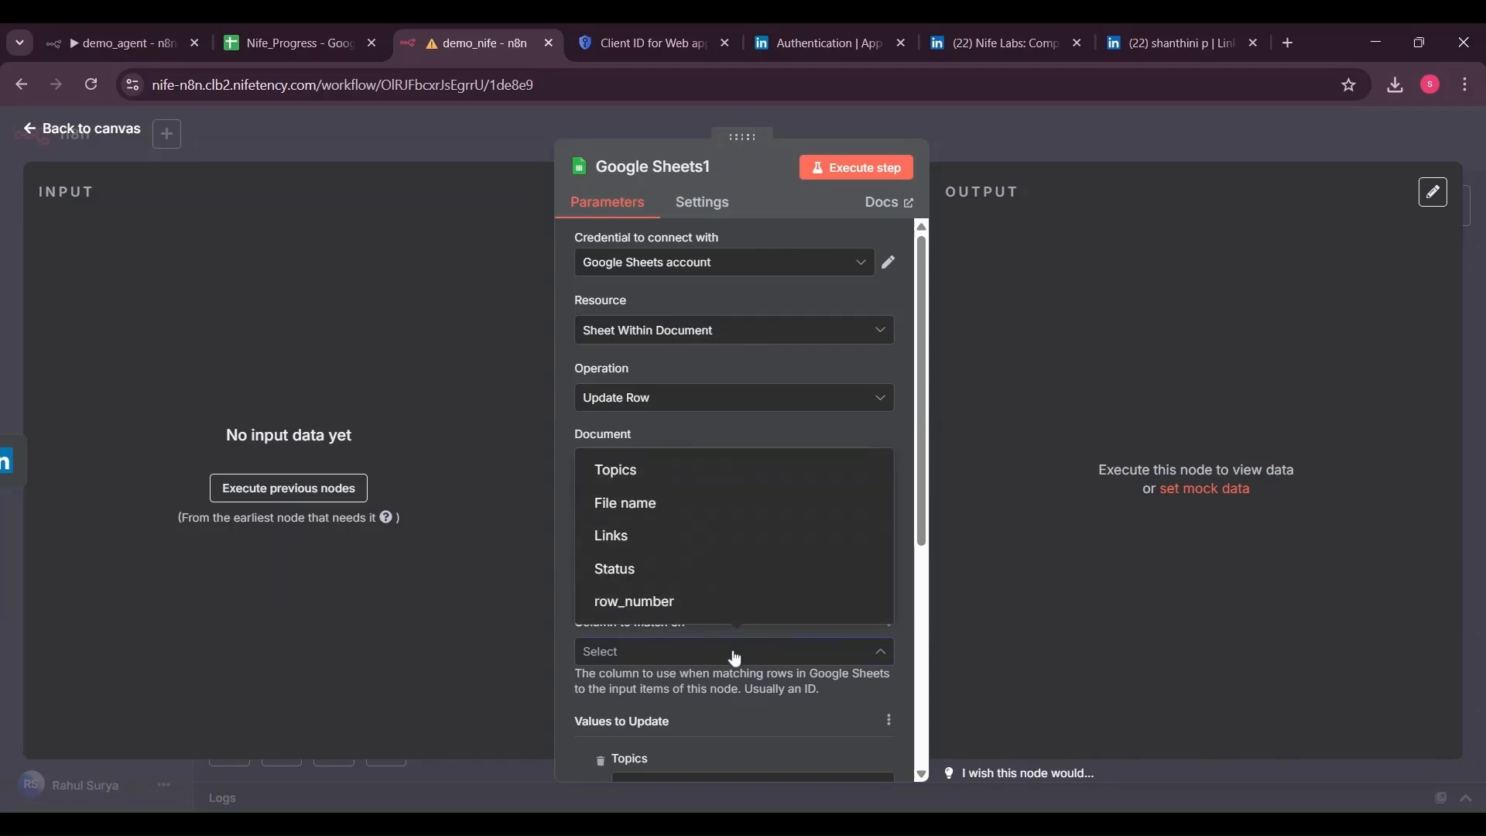
click(694, 604)
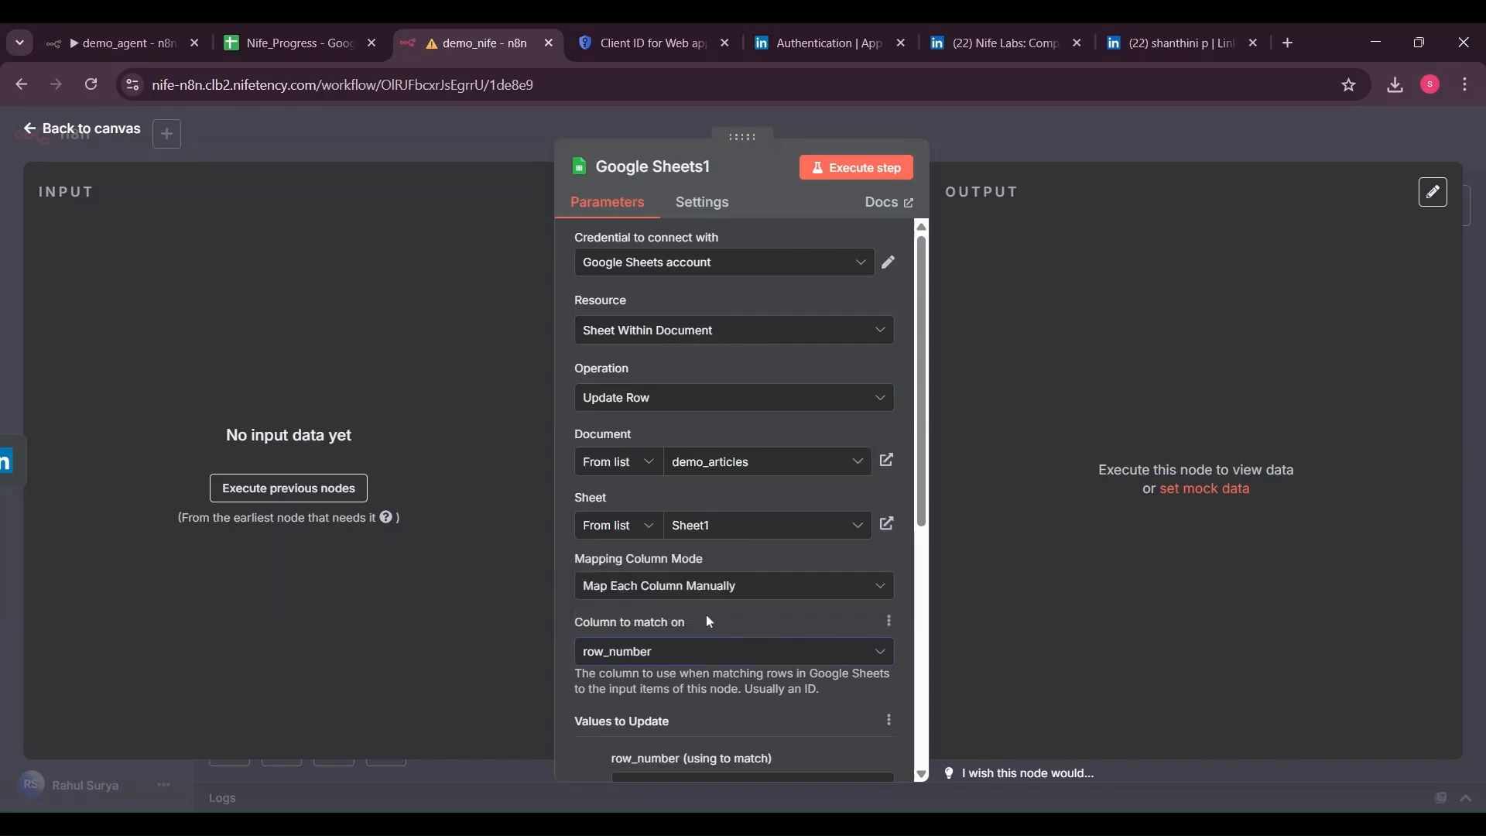
click(337, 499)
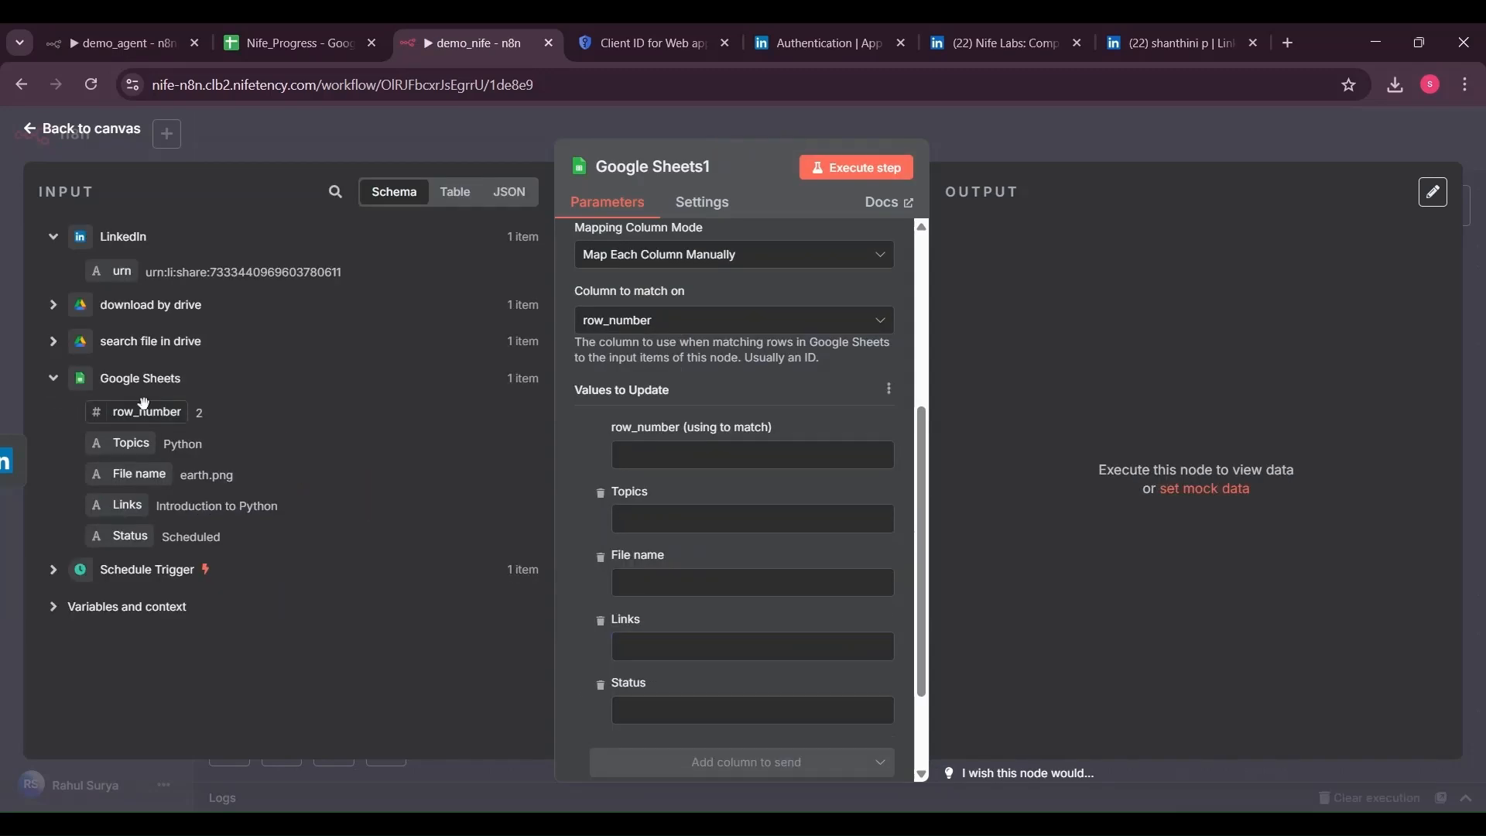
drag(152, 414, 658, 457)
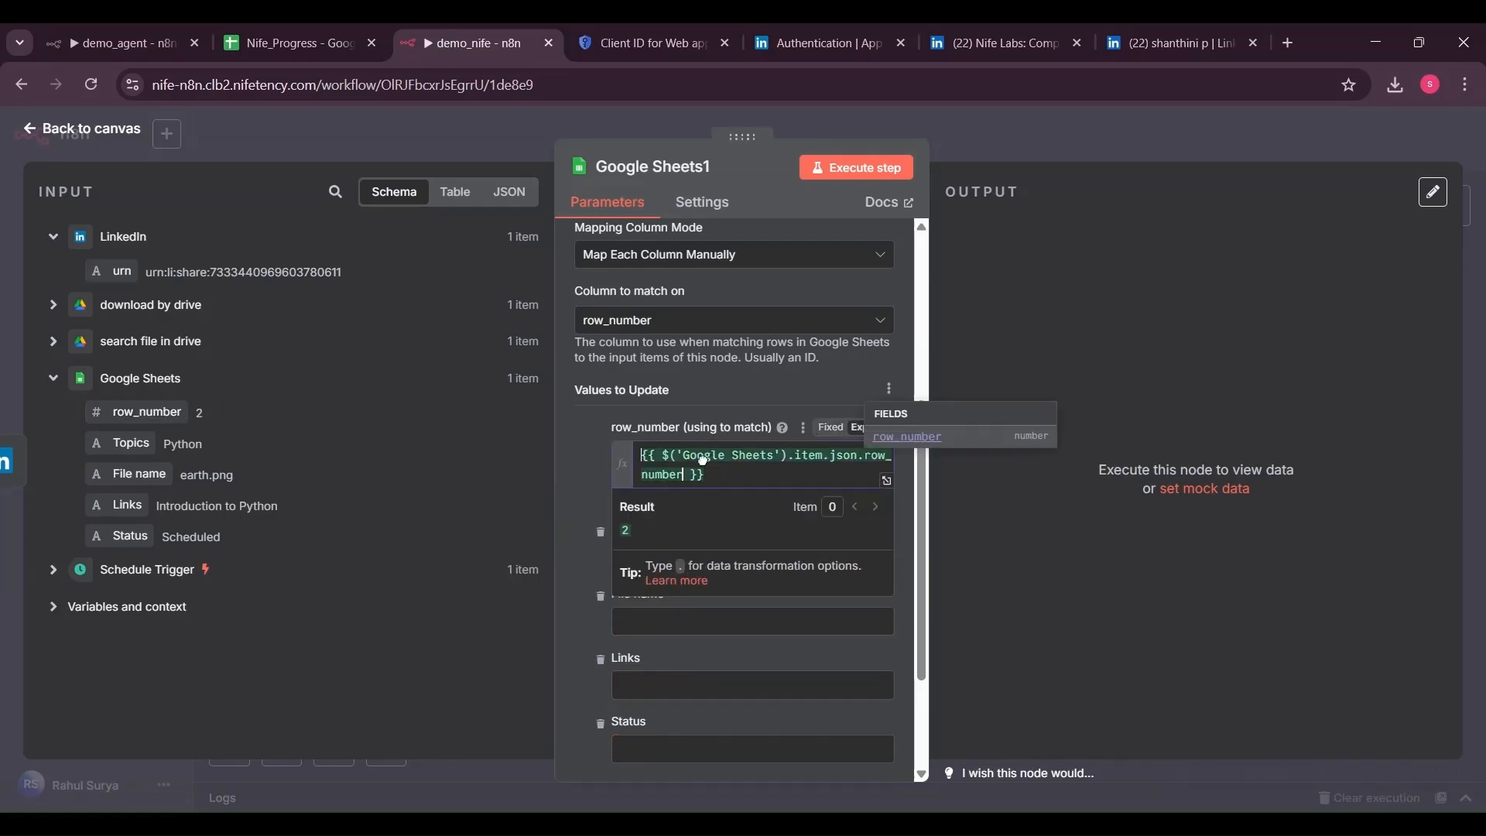
Set Status to Uploaded, run the update, and branch a new 'x' step off download by drive
scroll(743, 495, down, 2)
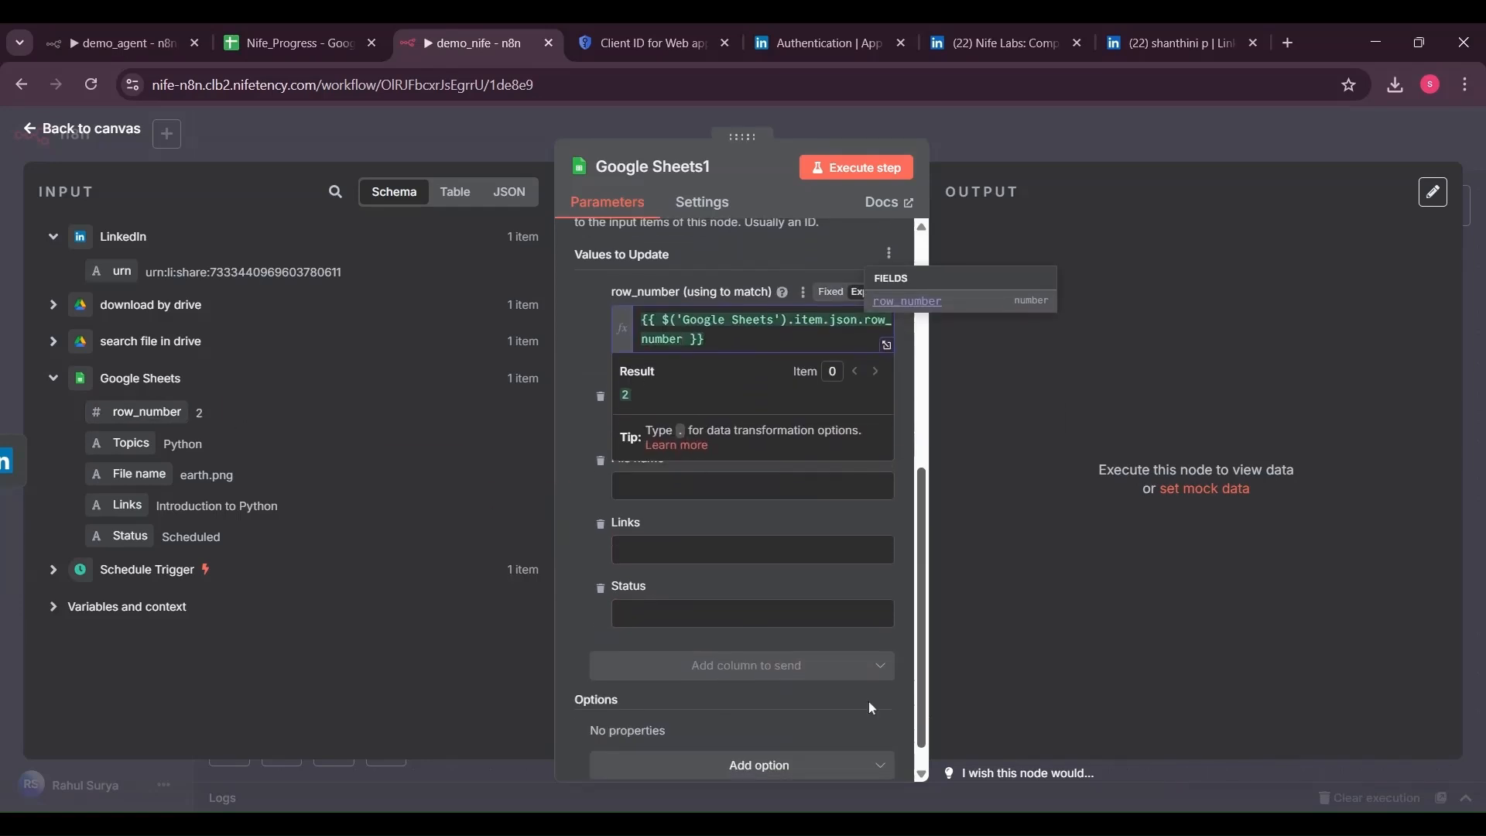
click(744, 614)
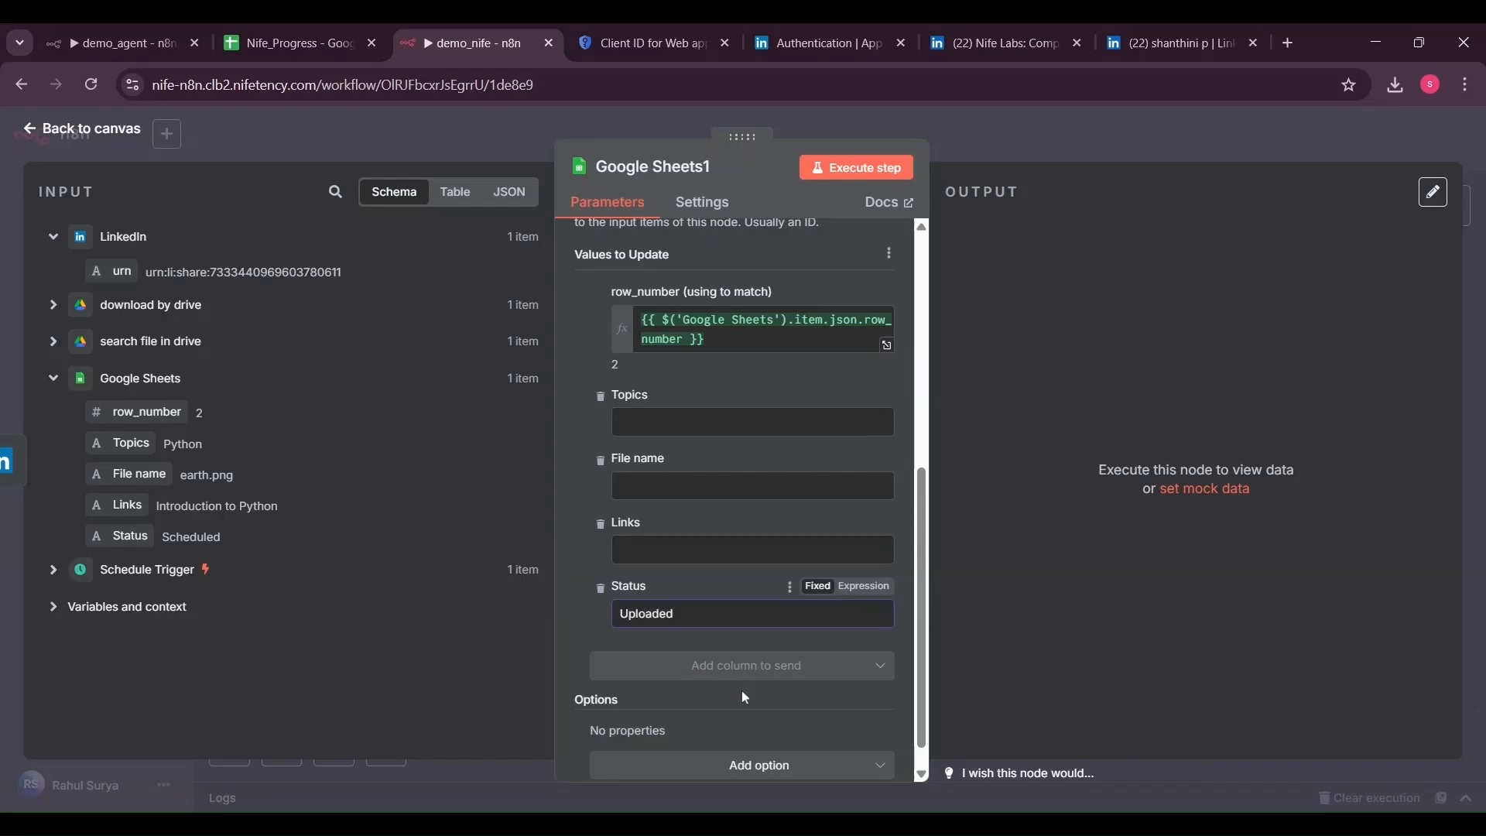
scroll(922, 767, down, 1)
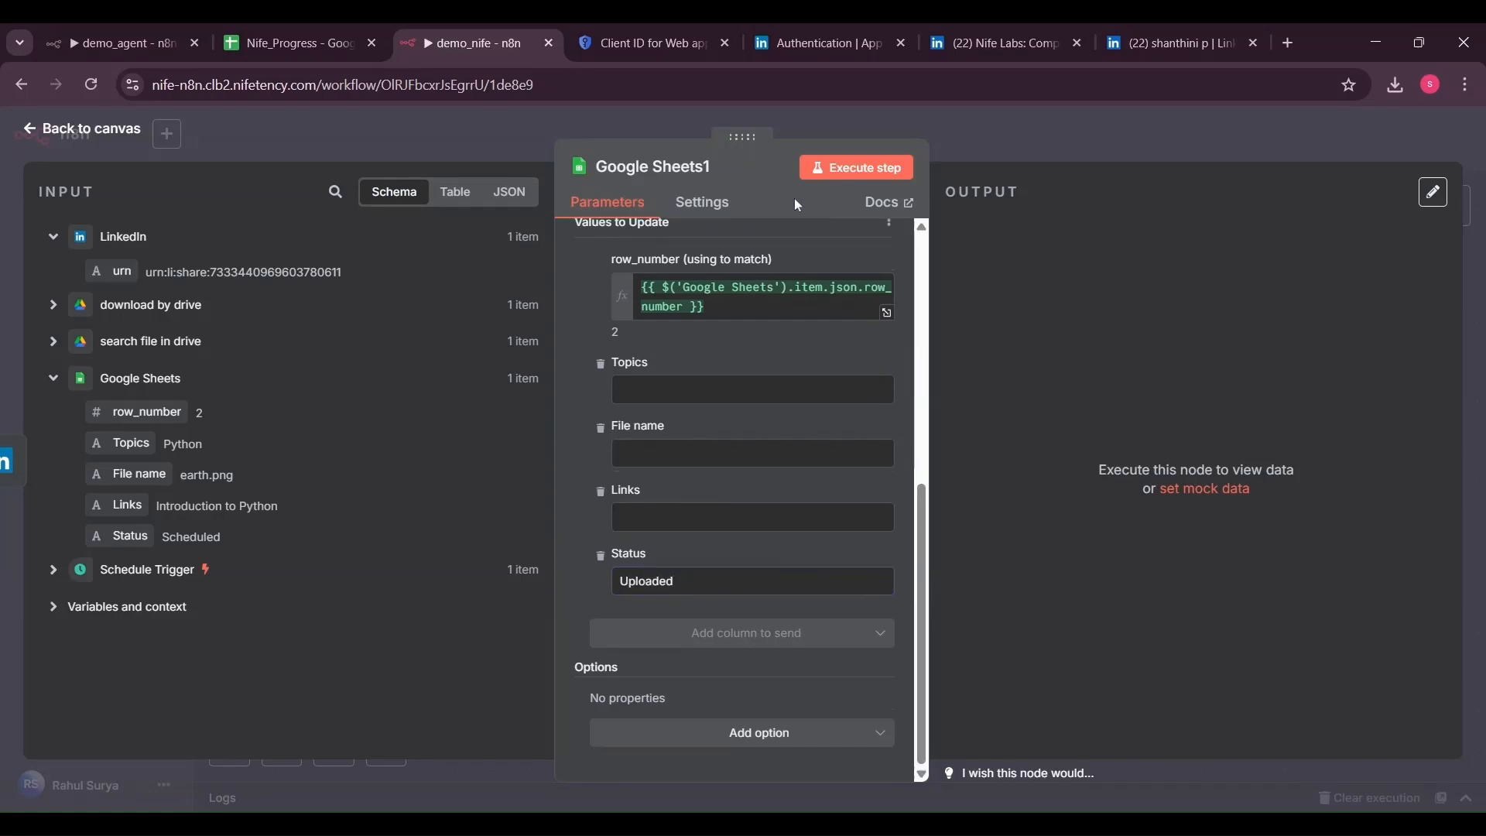
click(844, 176)
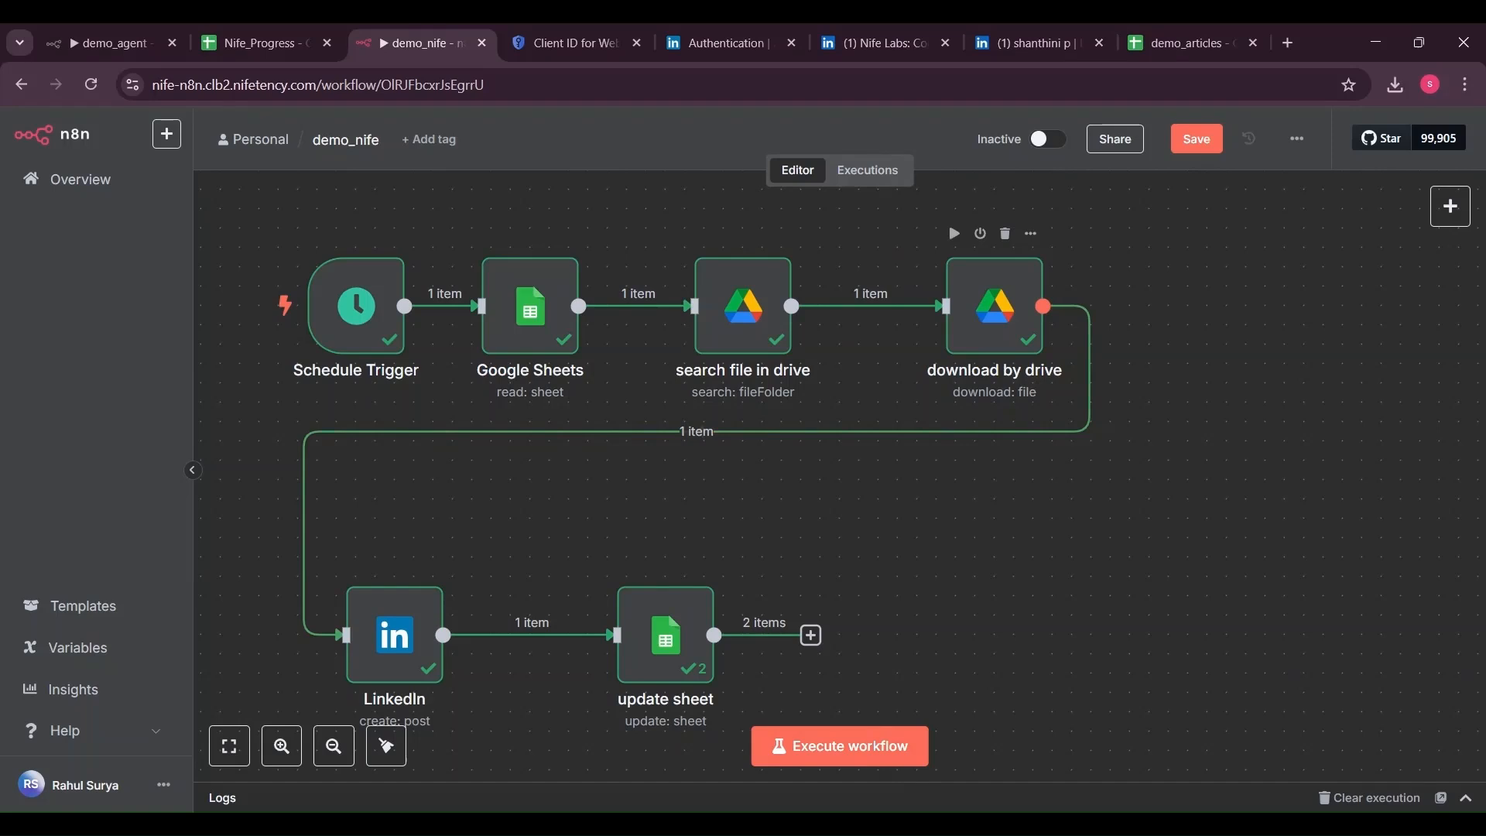
drag(1044, 307, 1169, 456)
text(x)
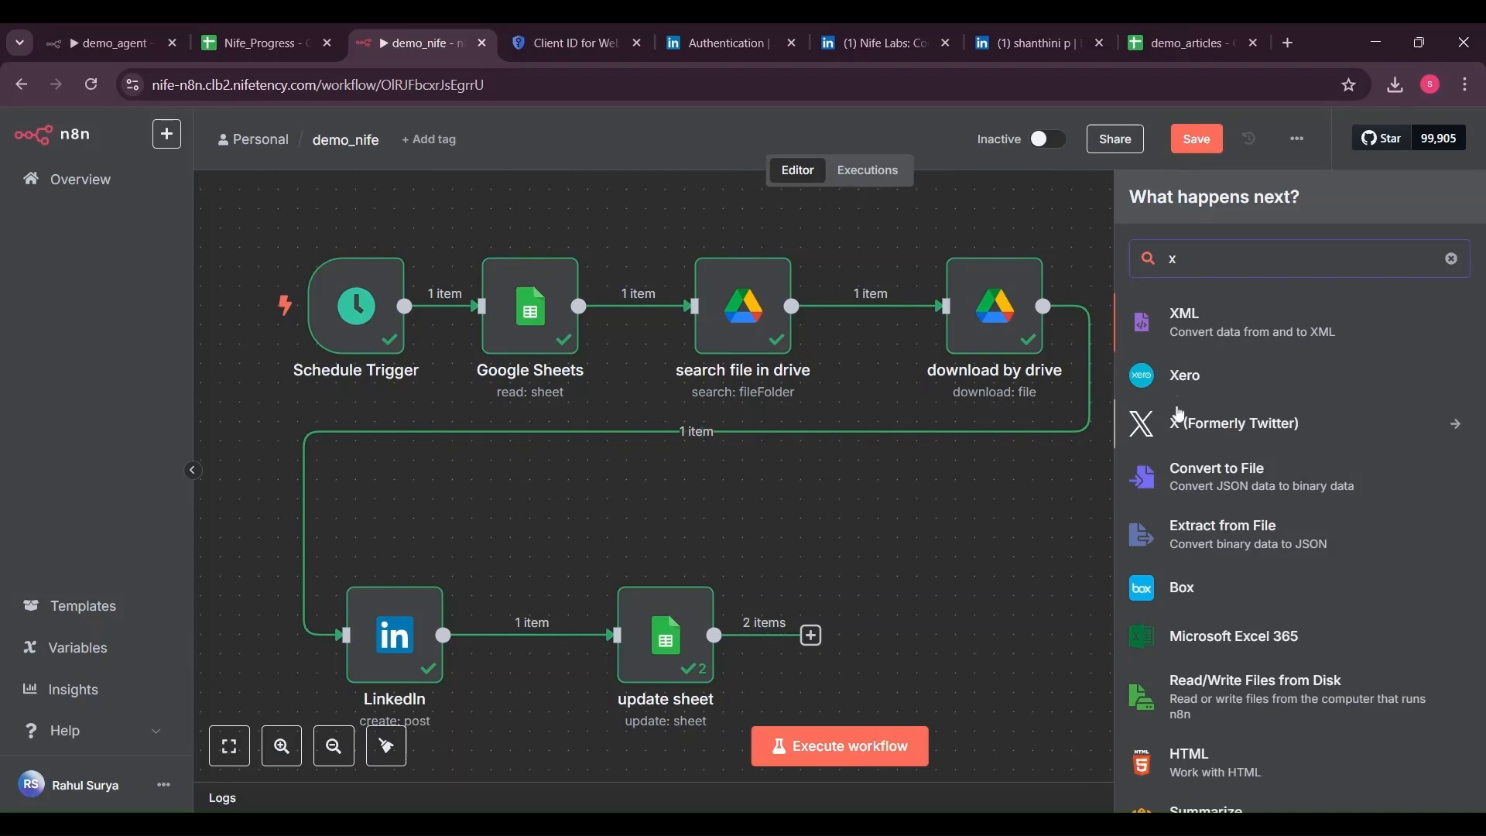
Add an X (Formerly Twitter) Create Tweet step and start a new X account credential
click(1178, 418)
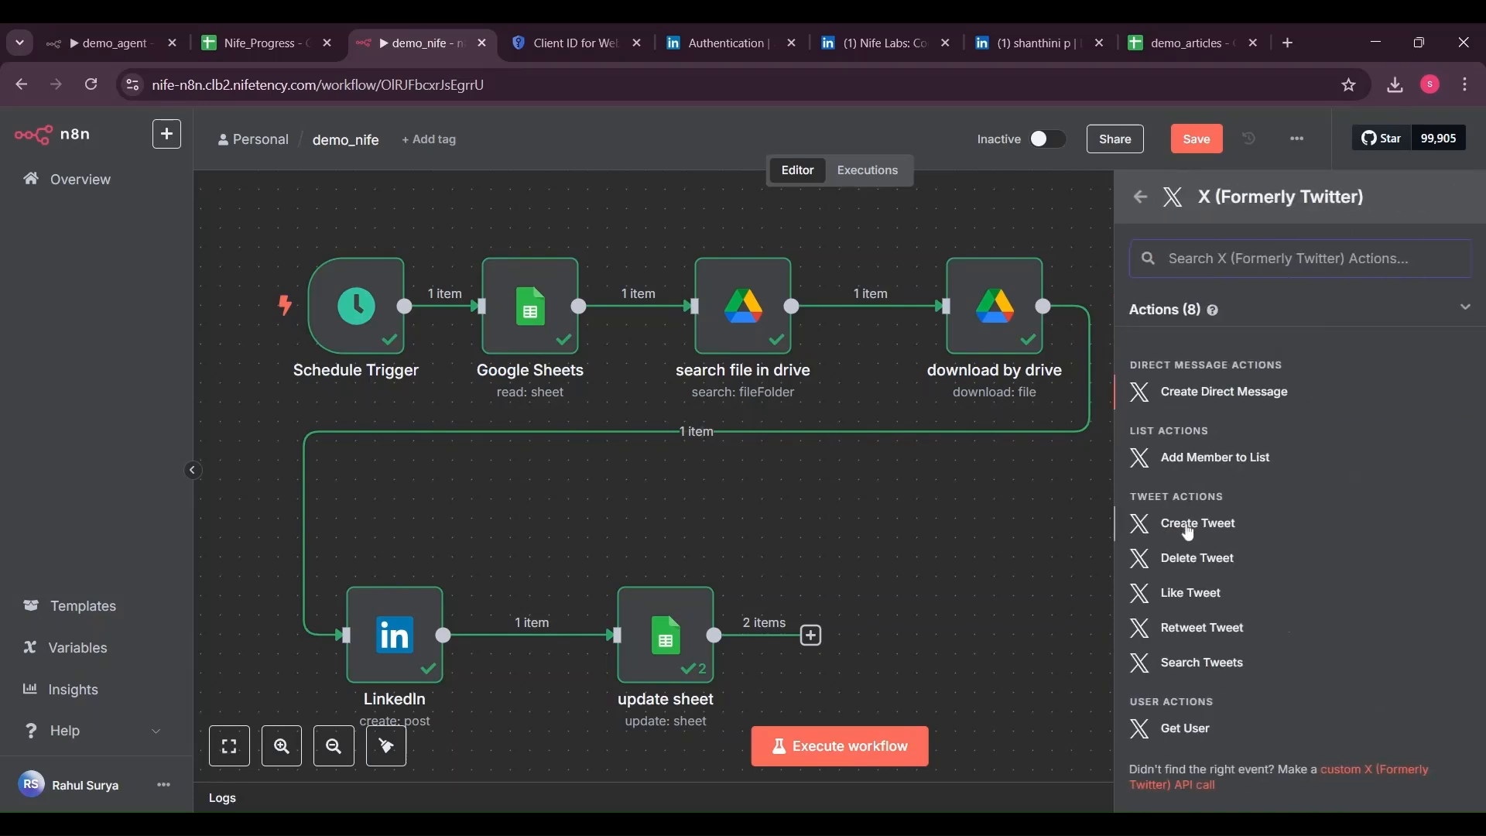
click(1189, 526)
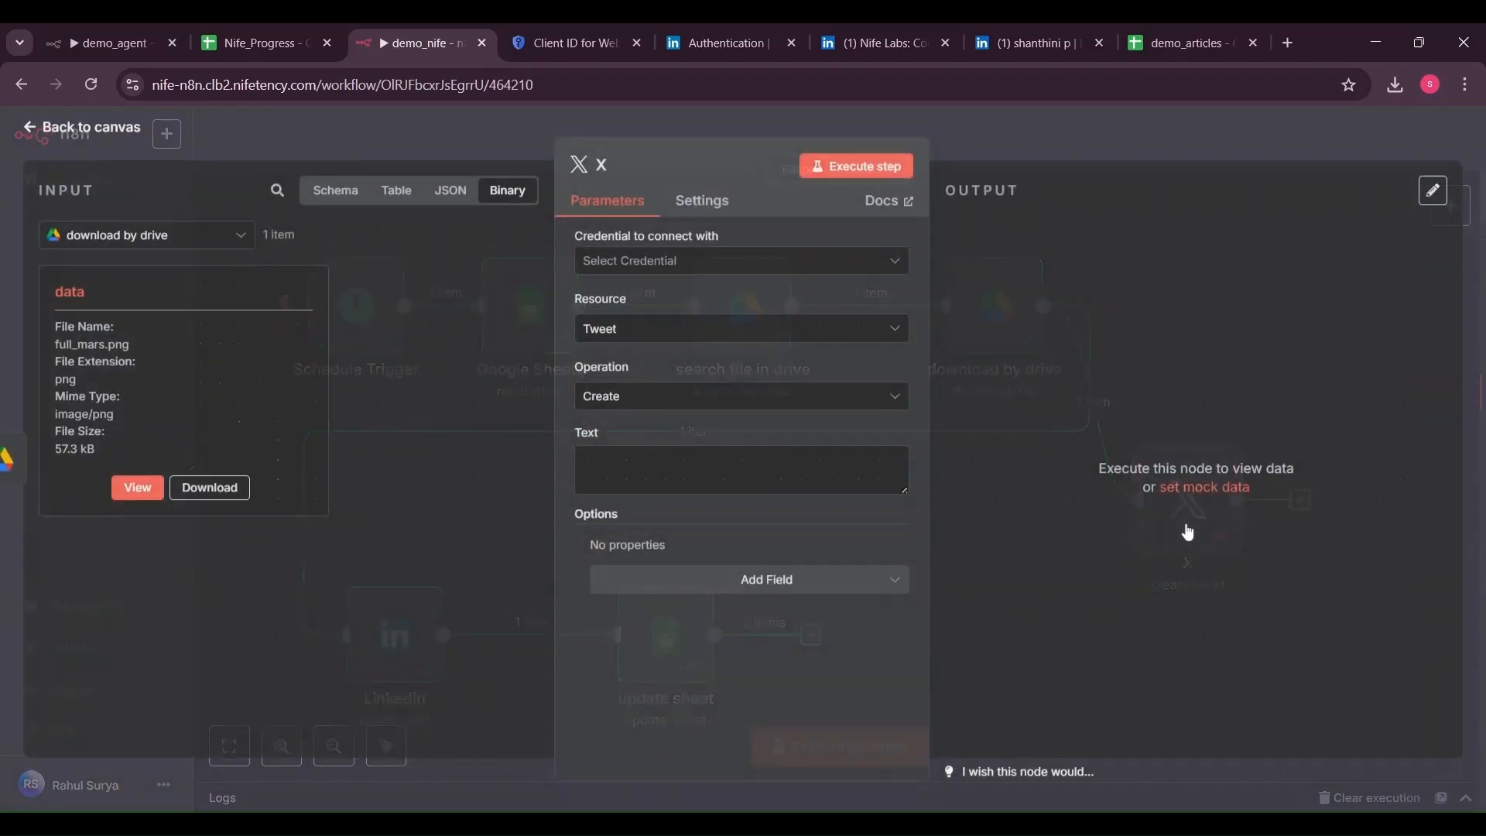
click(879, 267)
click(866, 310)
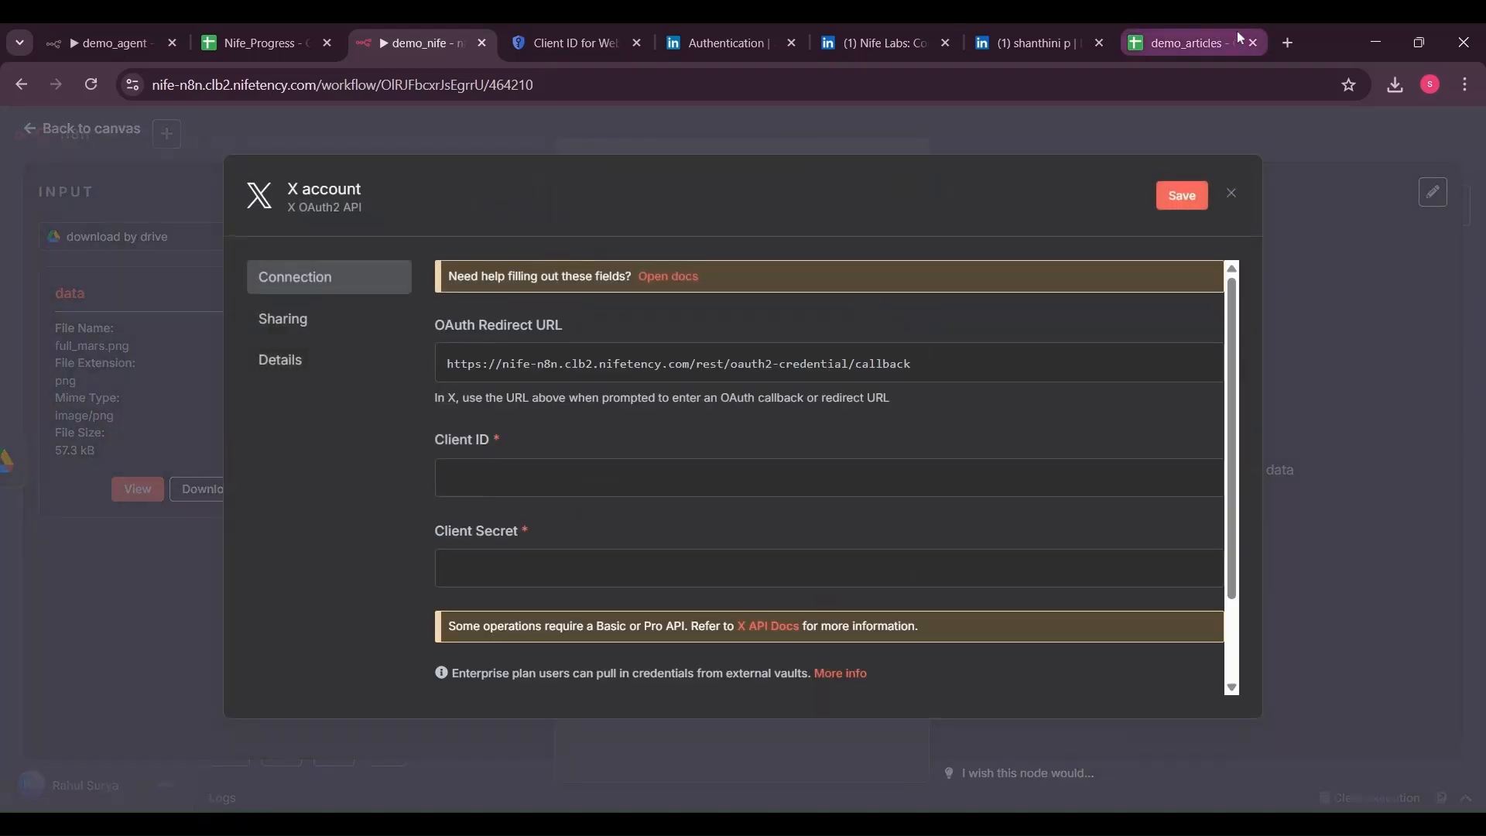
click(1223, 43)
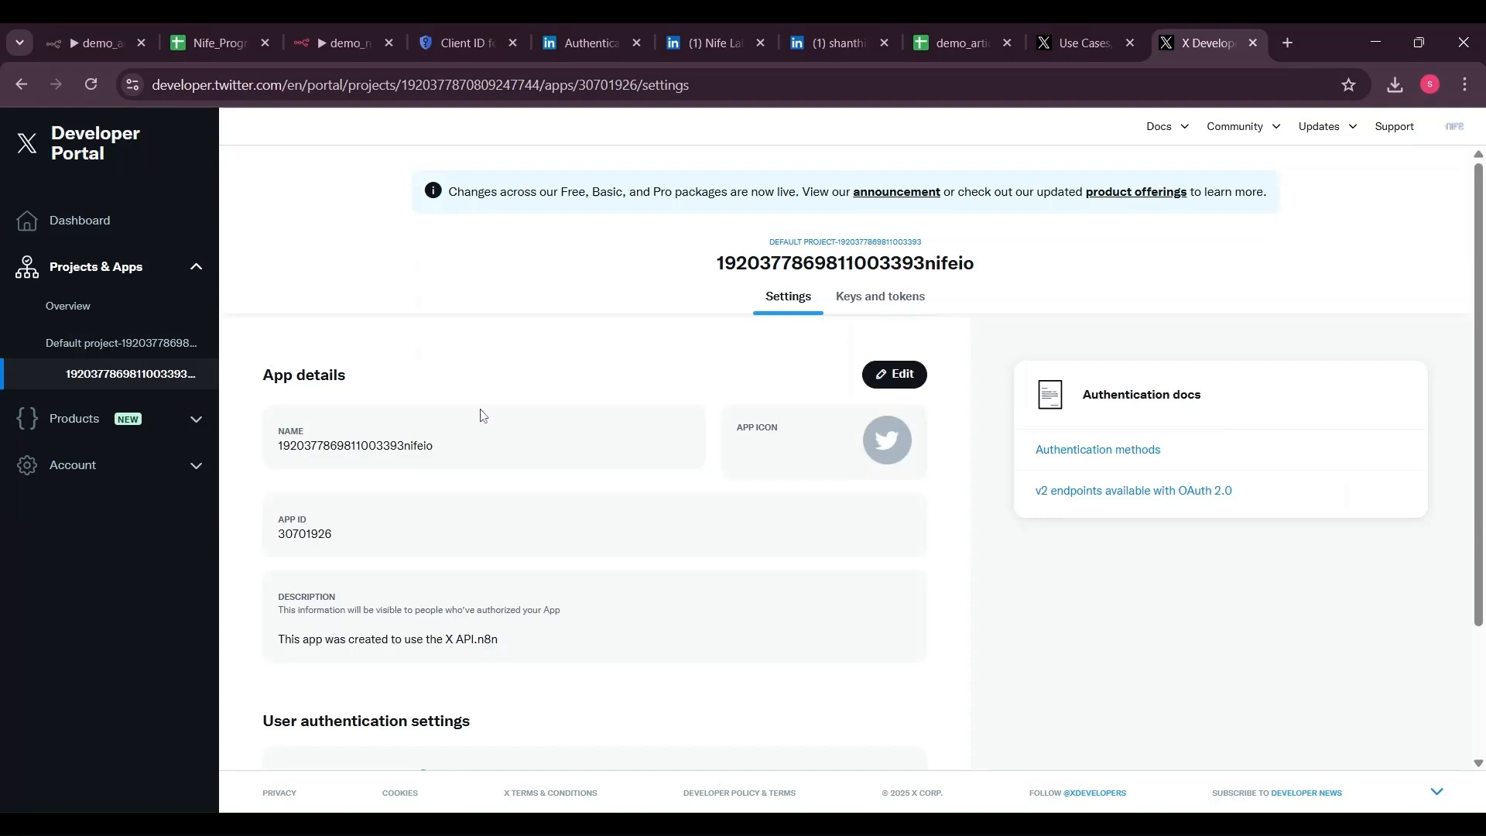
Show the X app's OAuth 2.0 Client ID and Client Secret under Keys and tokens
click(846, 302)
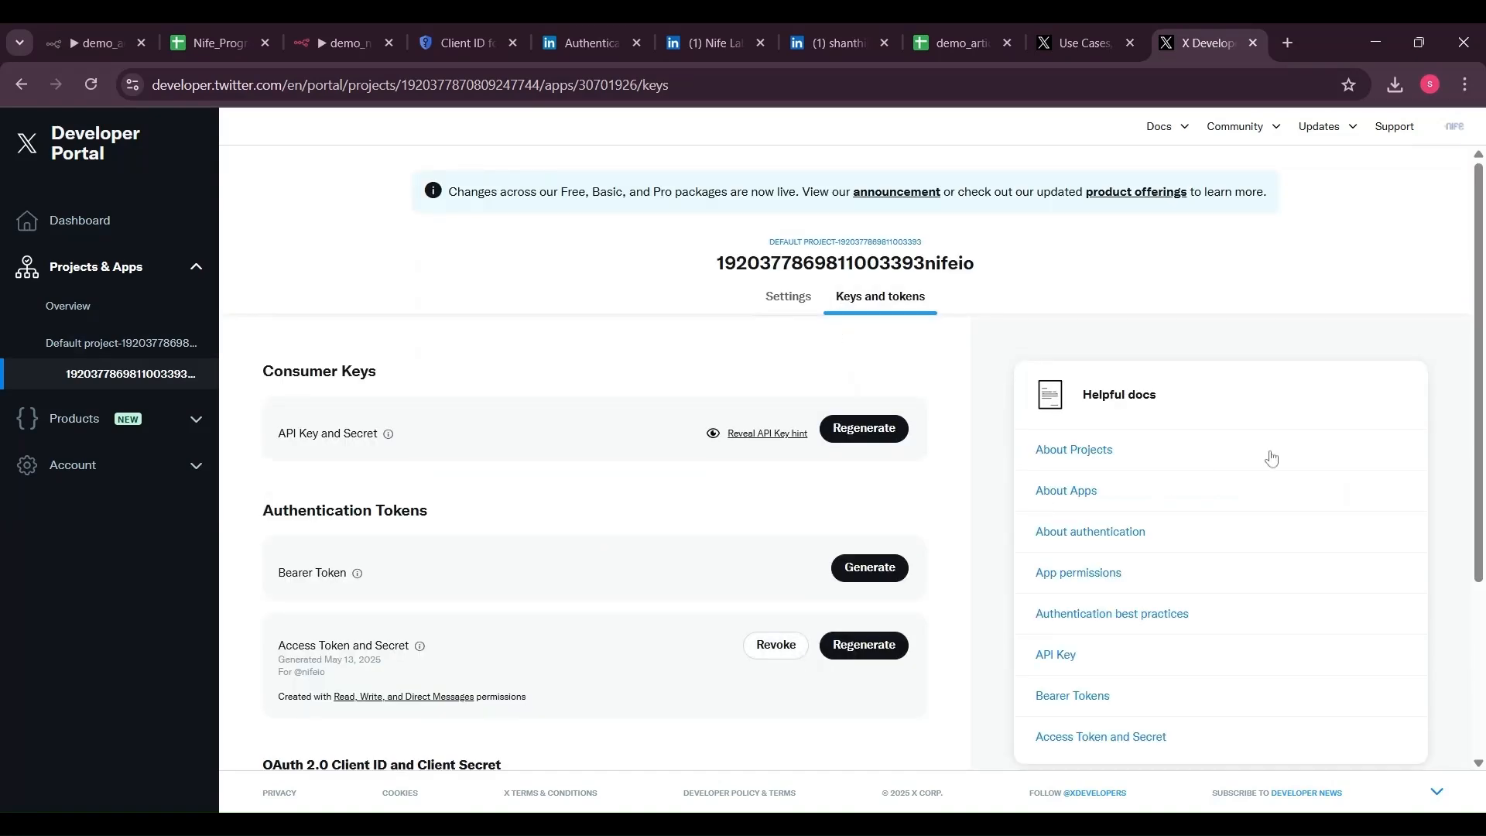
scroll(1269, 461, down, 3)
scroll(873, 448, up, 1)
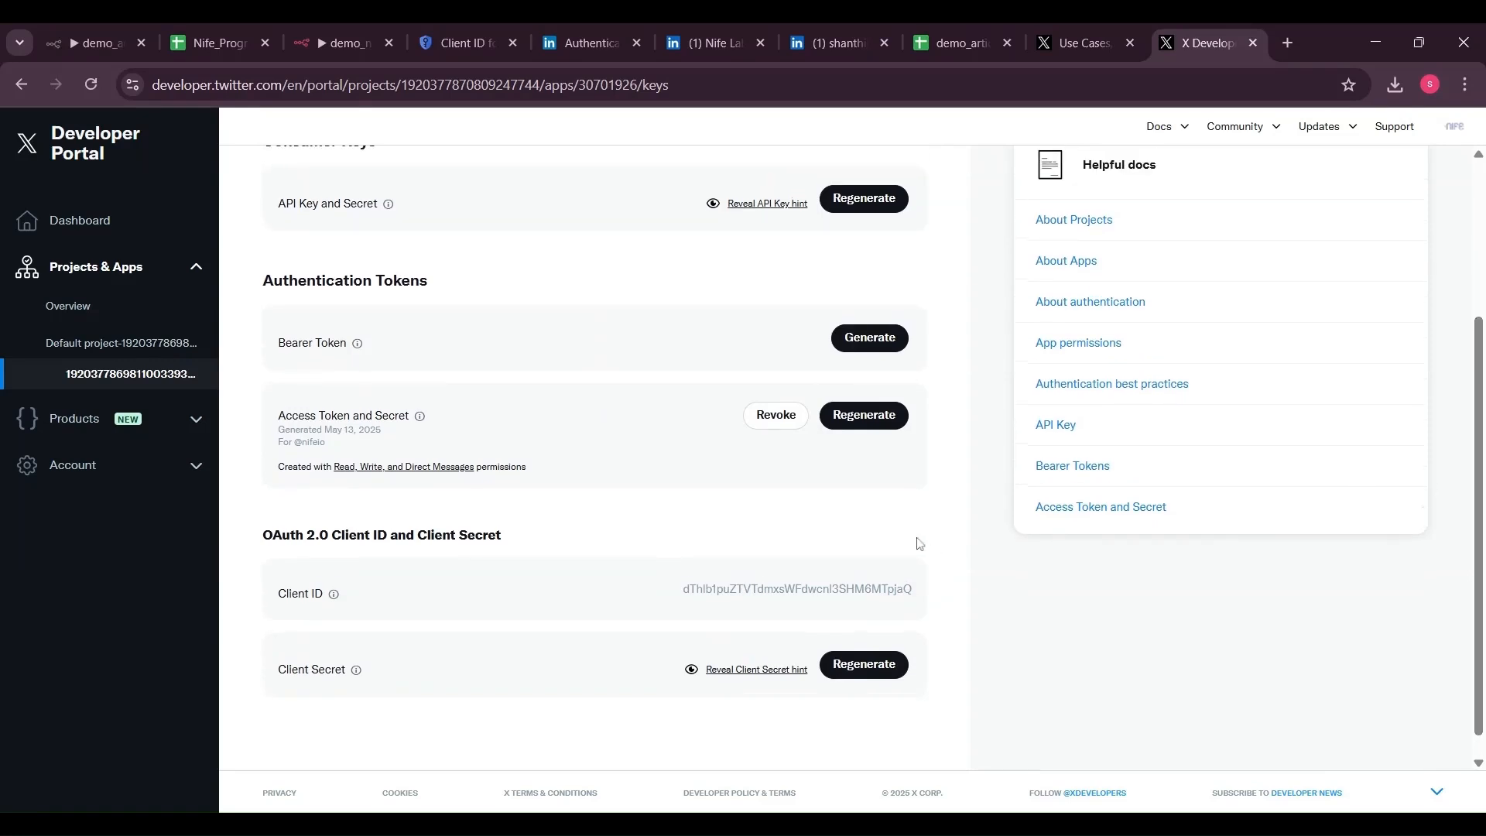
click(779, 824)
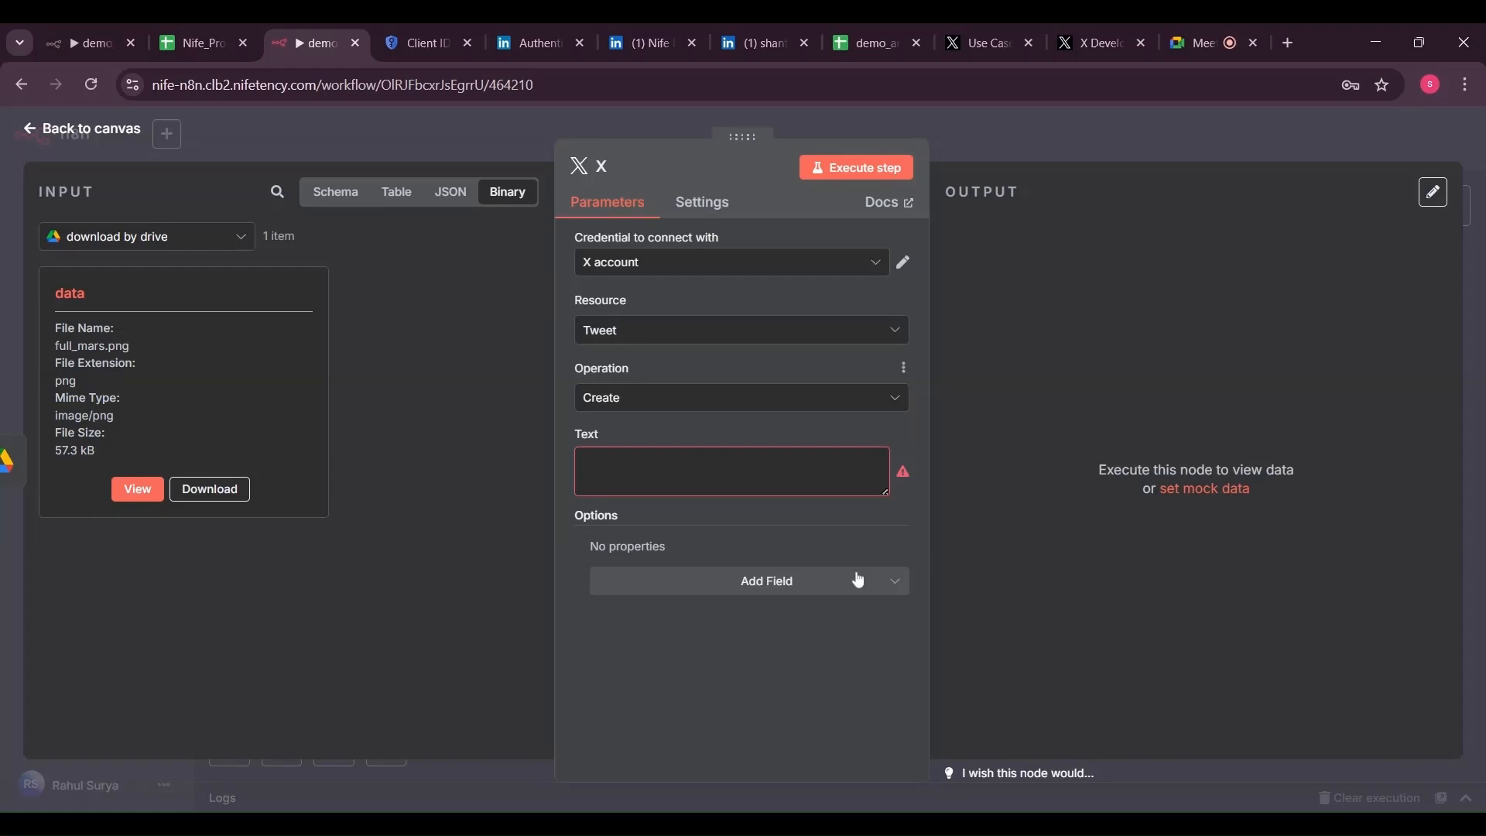
Post the test tweet 'this is tetsing' from the X node and connect its output to update sheet
click(732, 471)
text(this is tetsing)
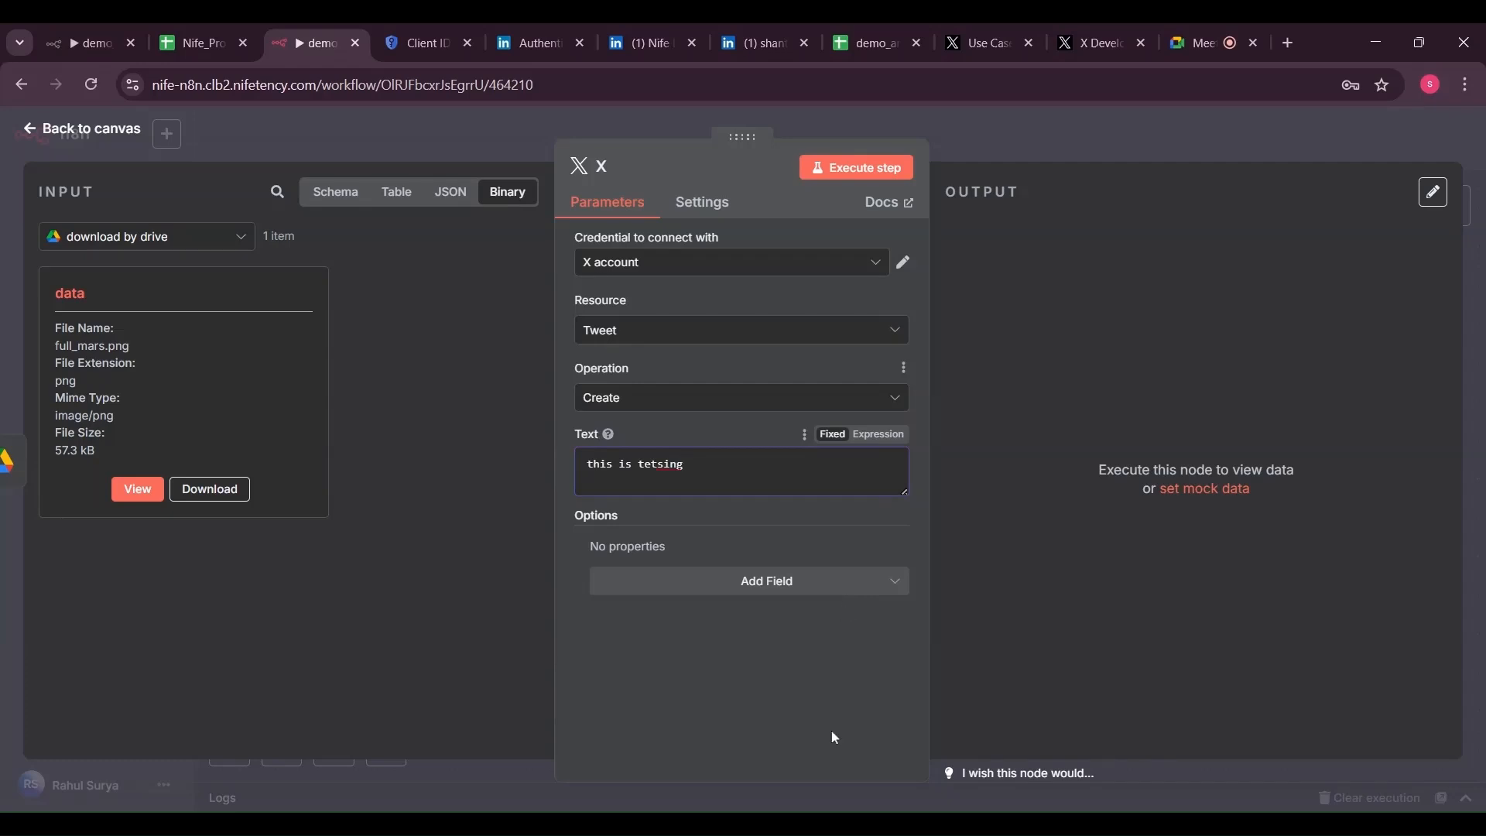
click(852, 172)
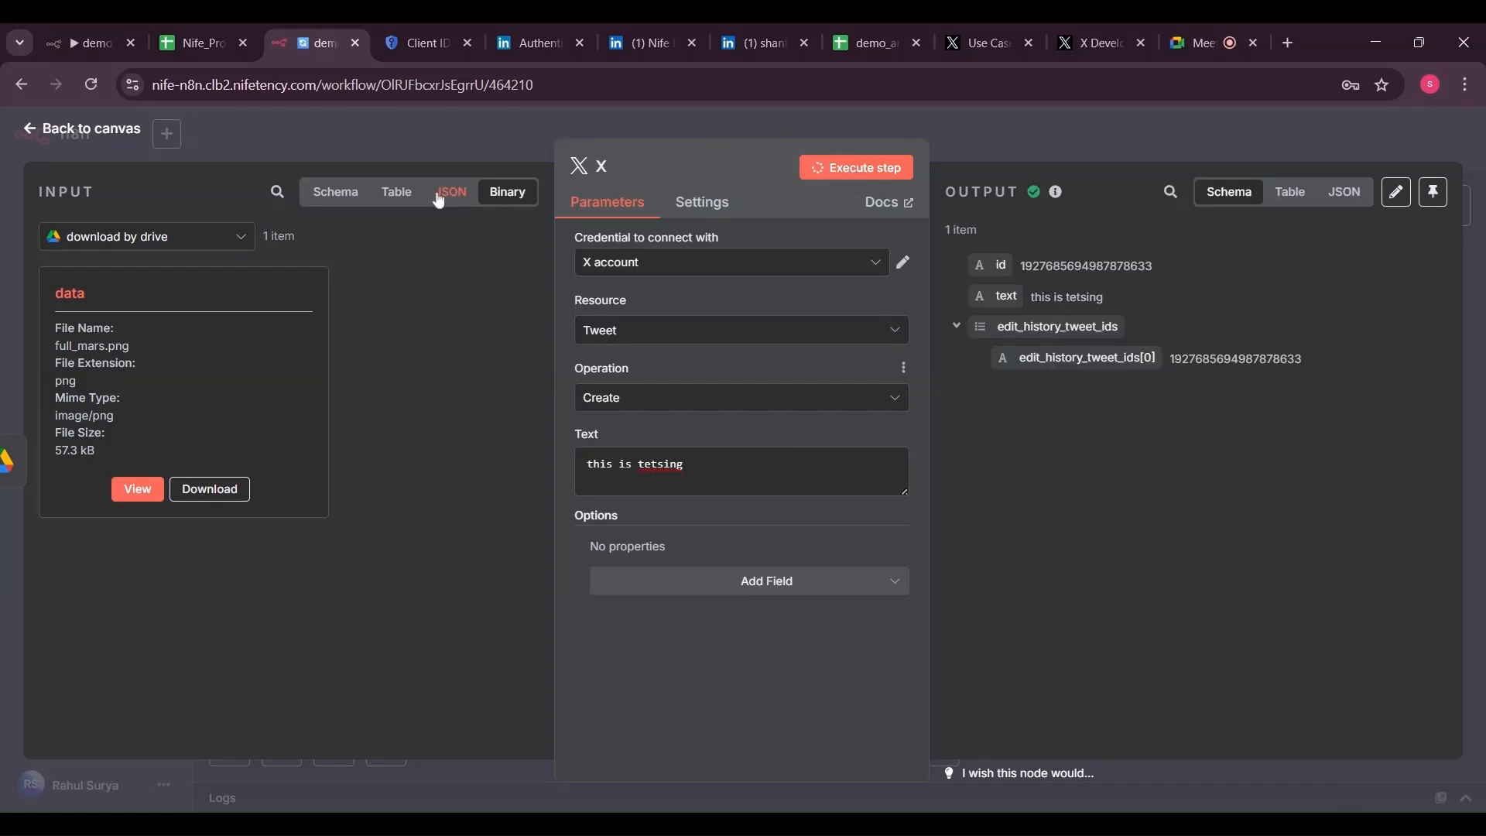
click(258, 136)
drag(1396, 312, 604, 635)
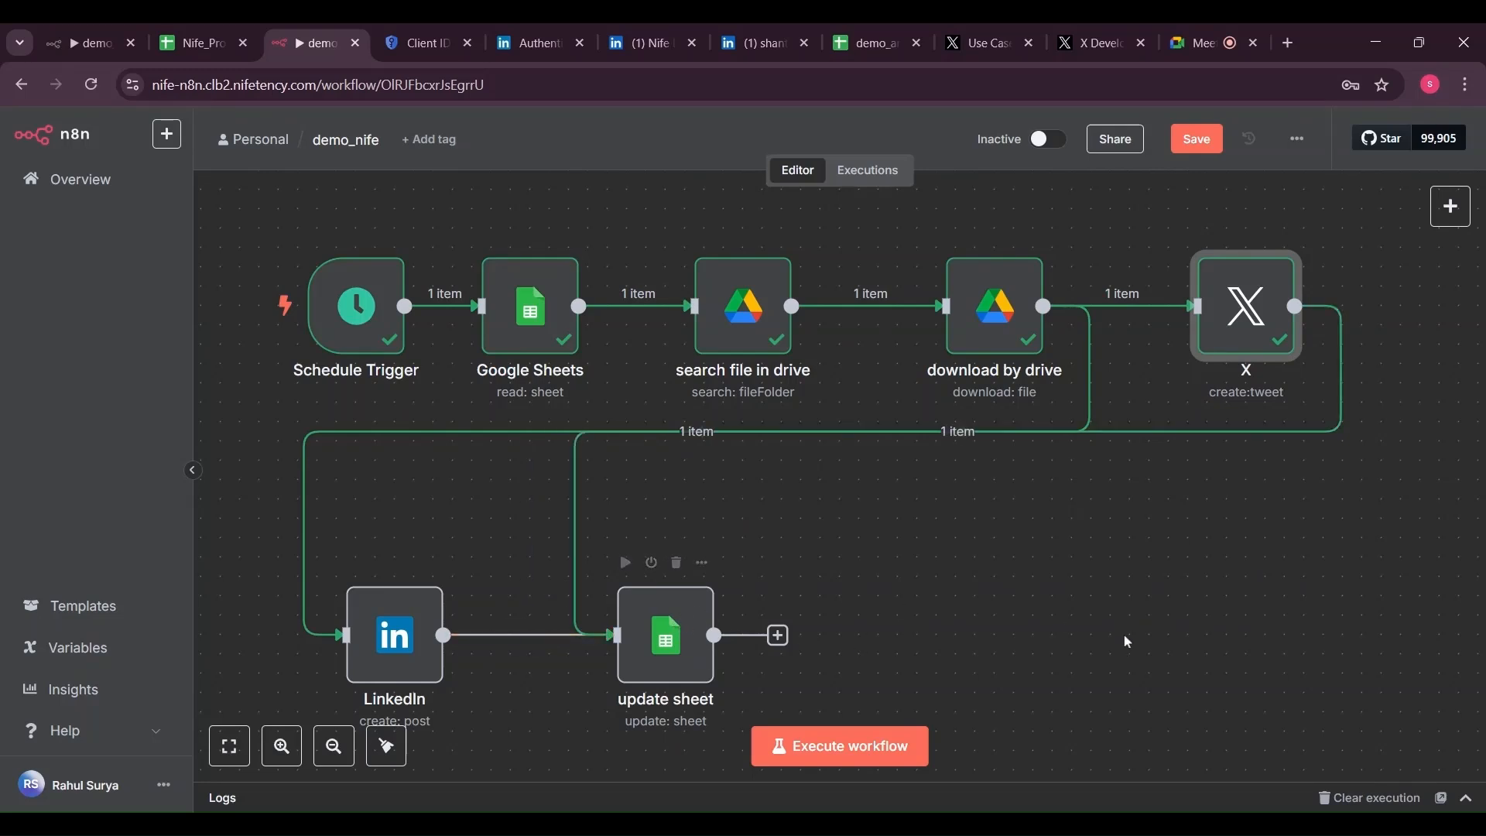
Add a Facebook Graph API node after the download step
key(alt+Tab)
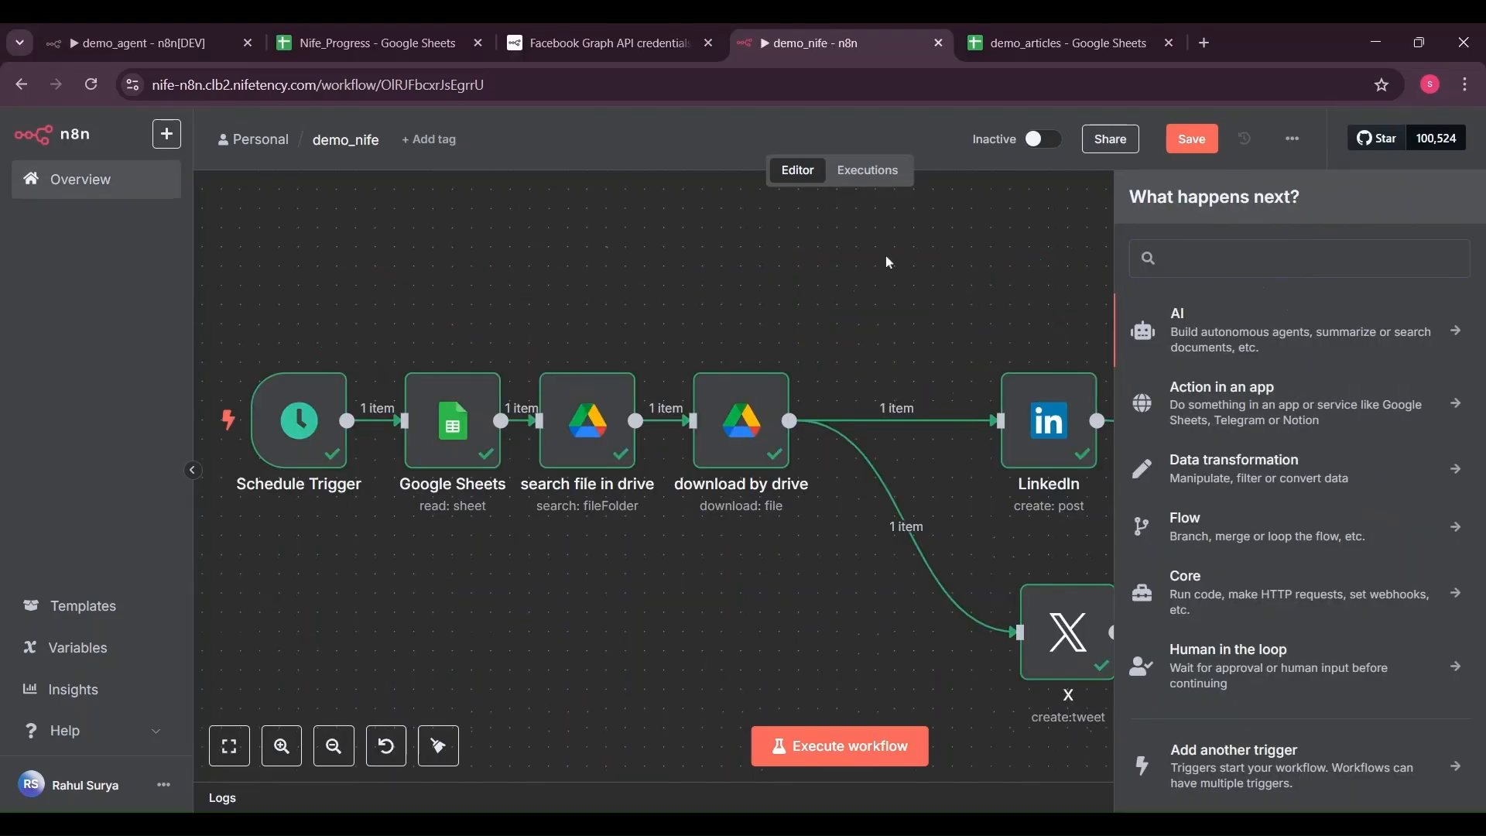
click(885, 255)
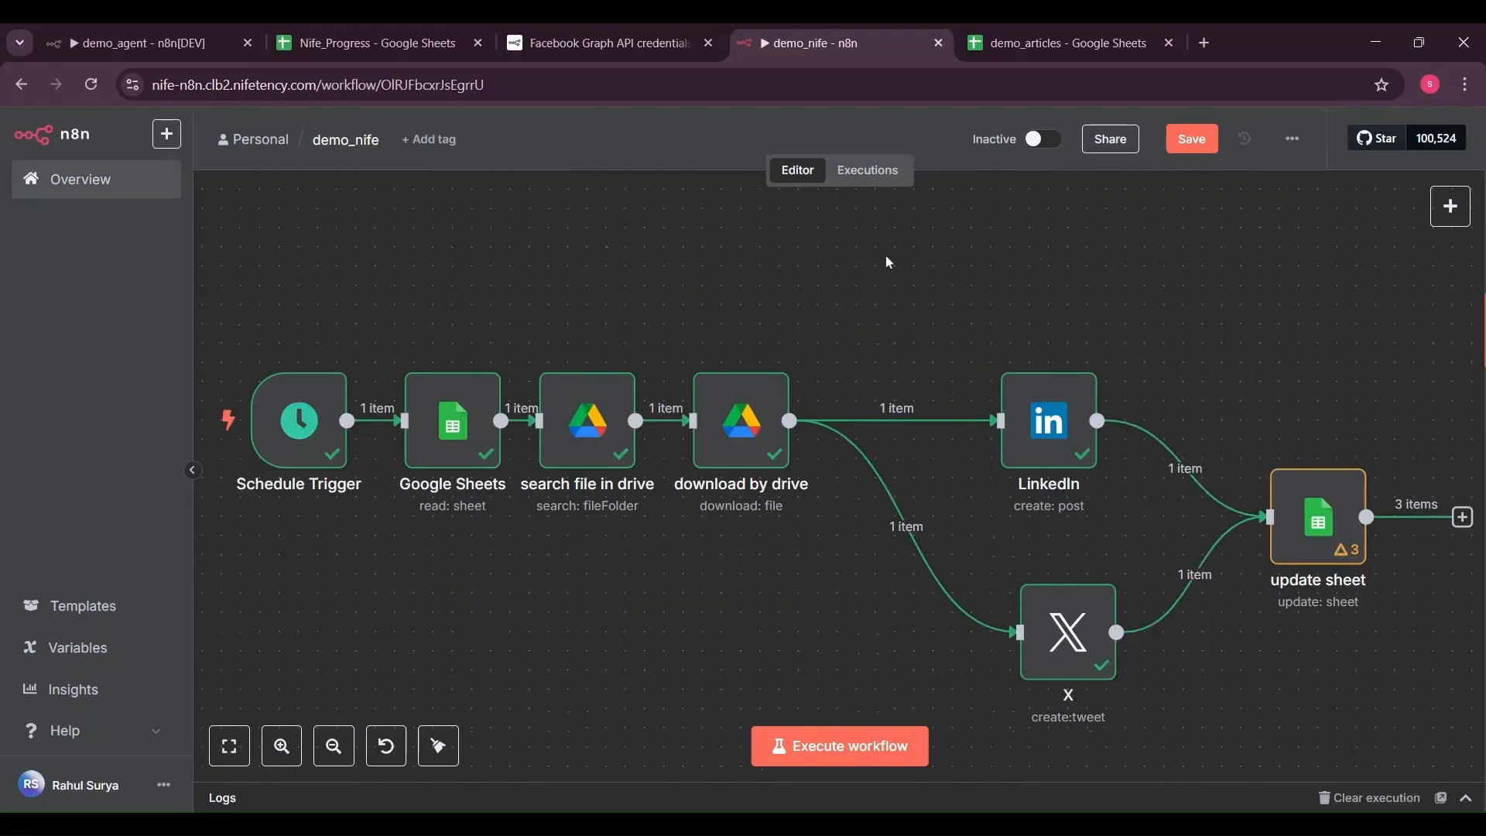
key(Tab)
text(face)
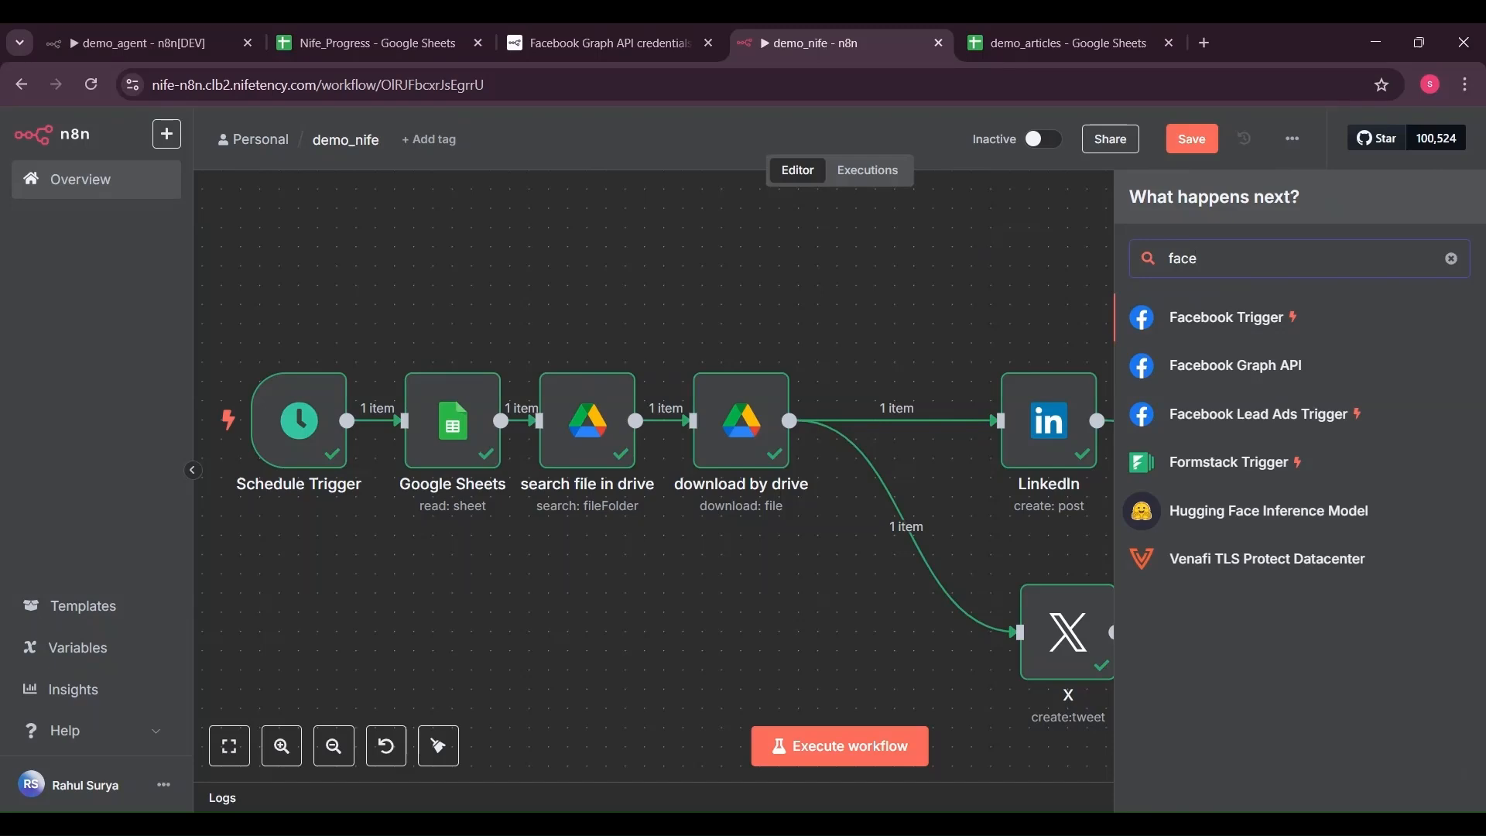
text(boo)
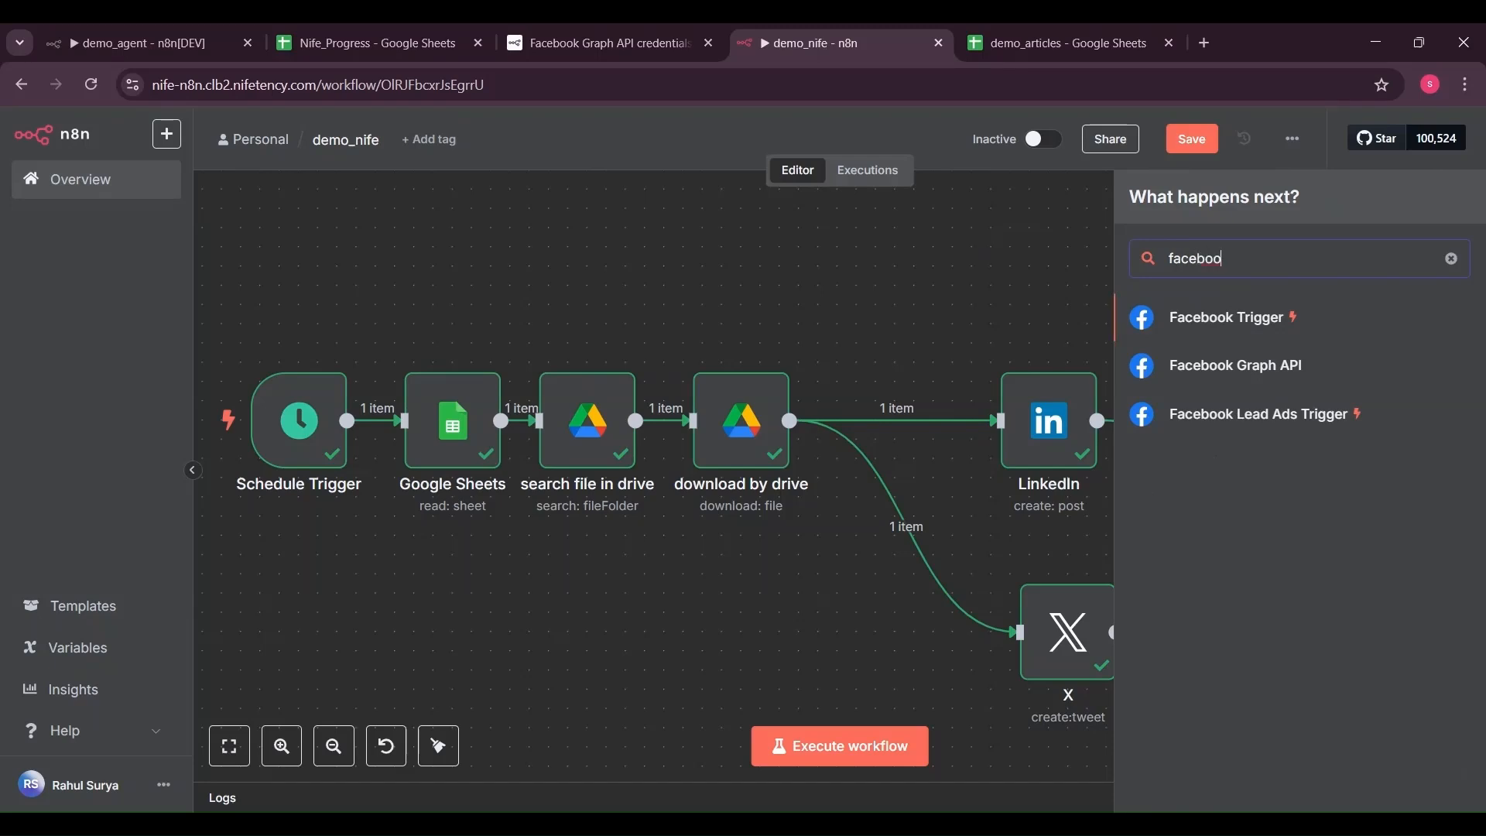
text(k)
click(1237, 366)
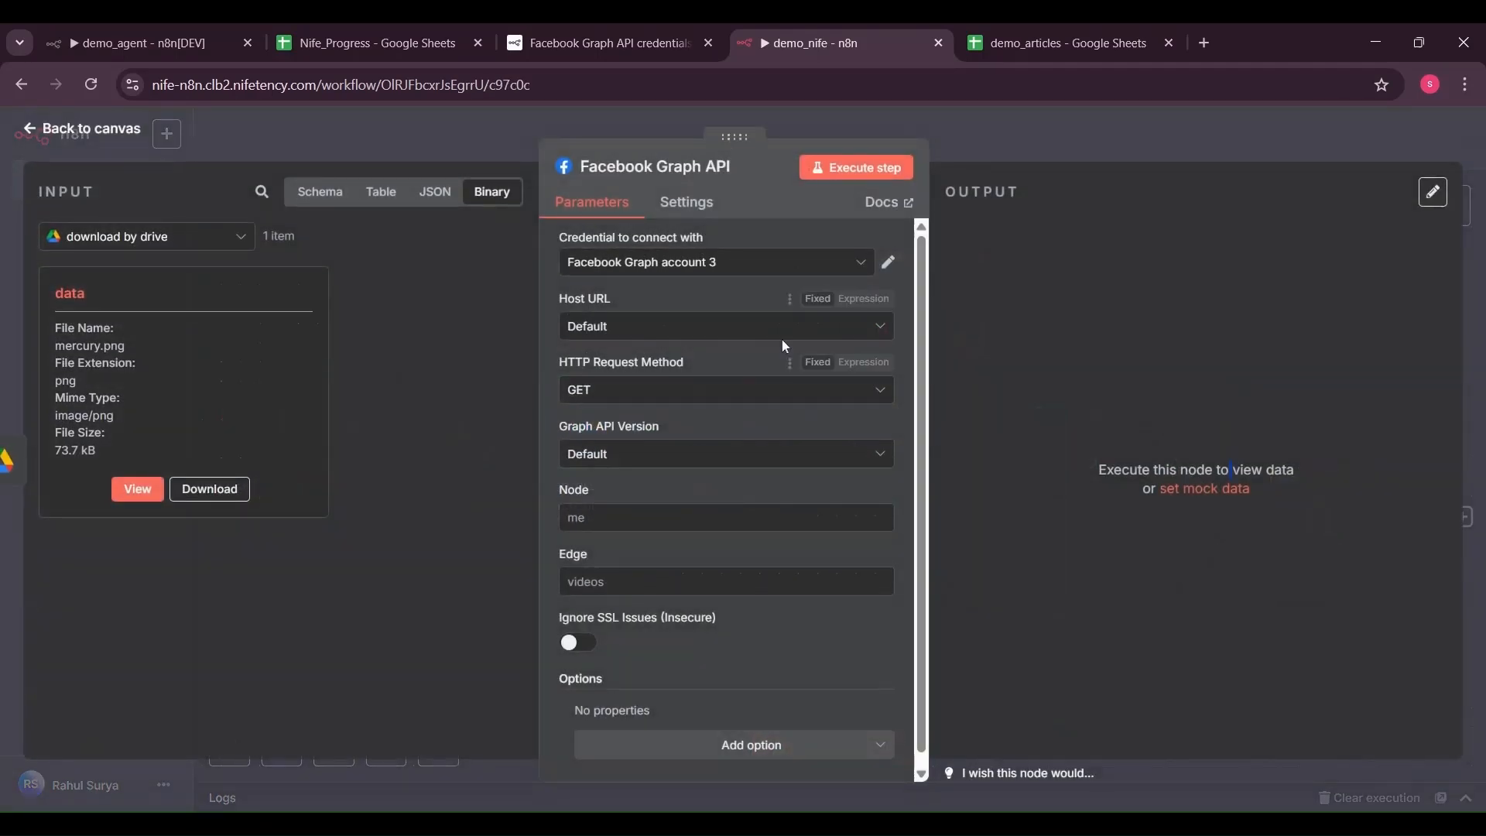
Set it to POST with the Instagram account ID, edge 'media', v22.0 and Video Uploads host
click(719, 390)
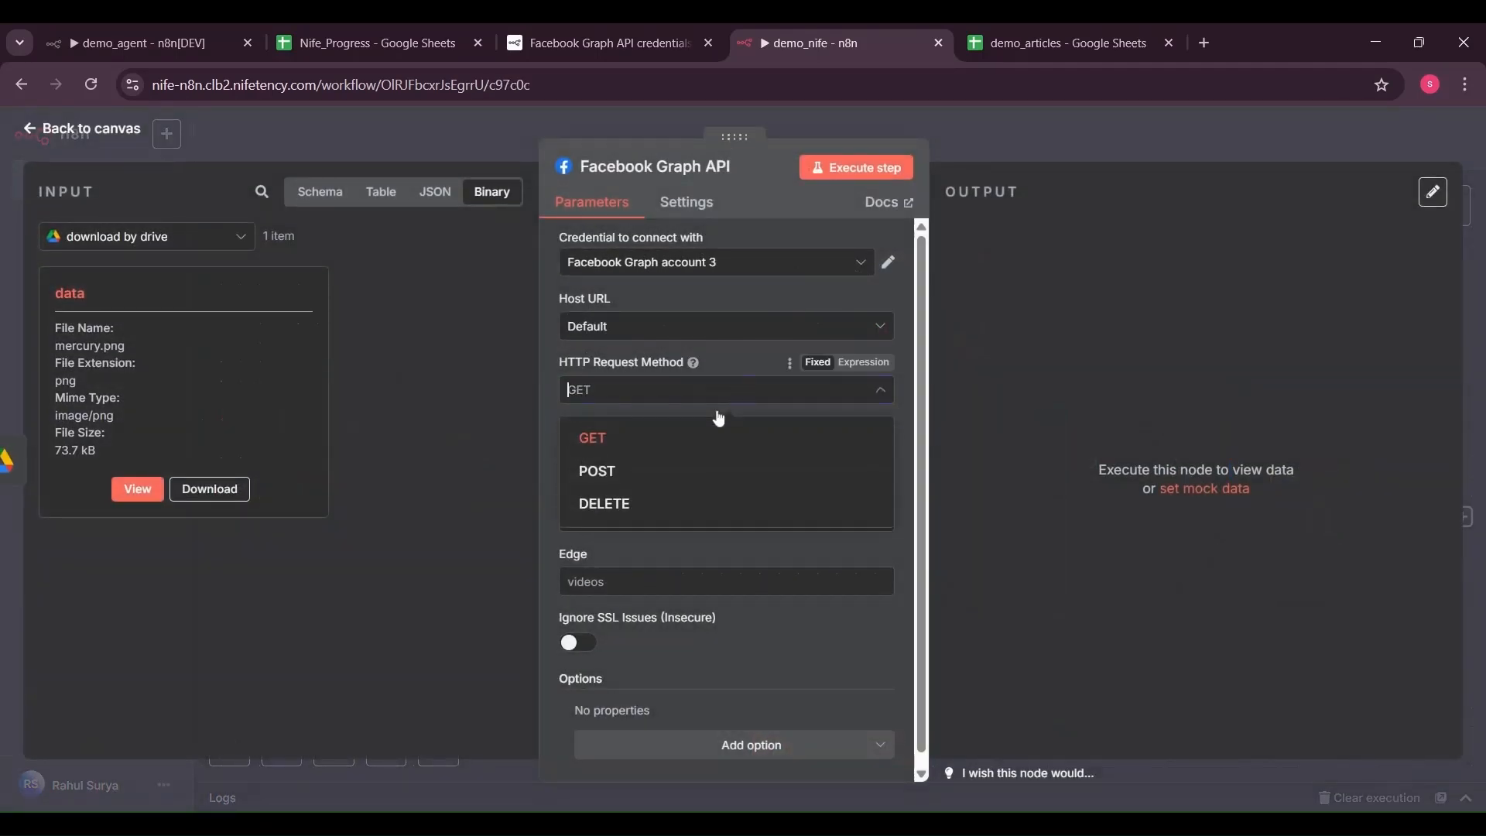
click(687, 467)
click(569, 517)
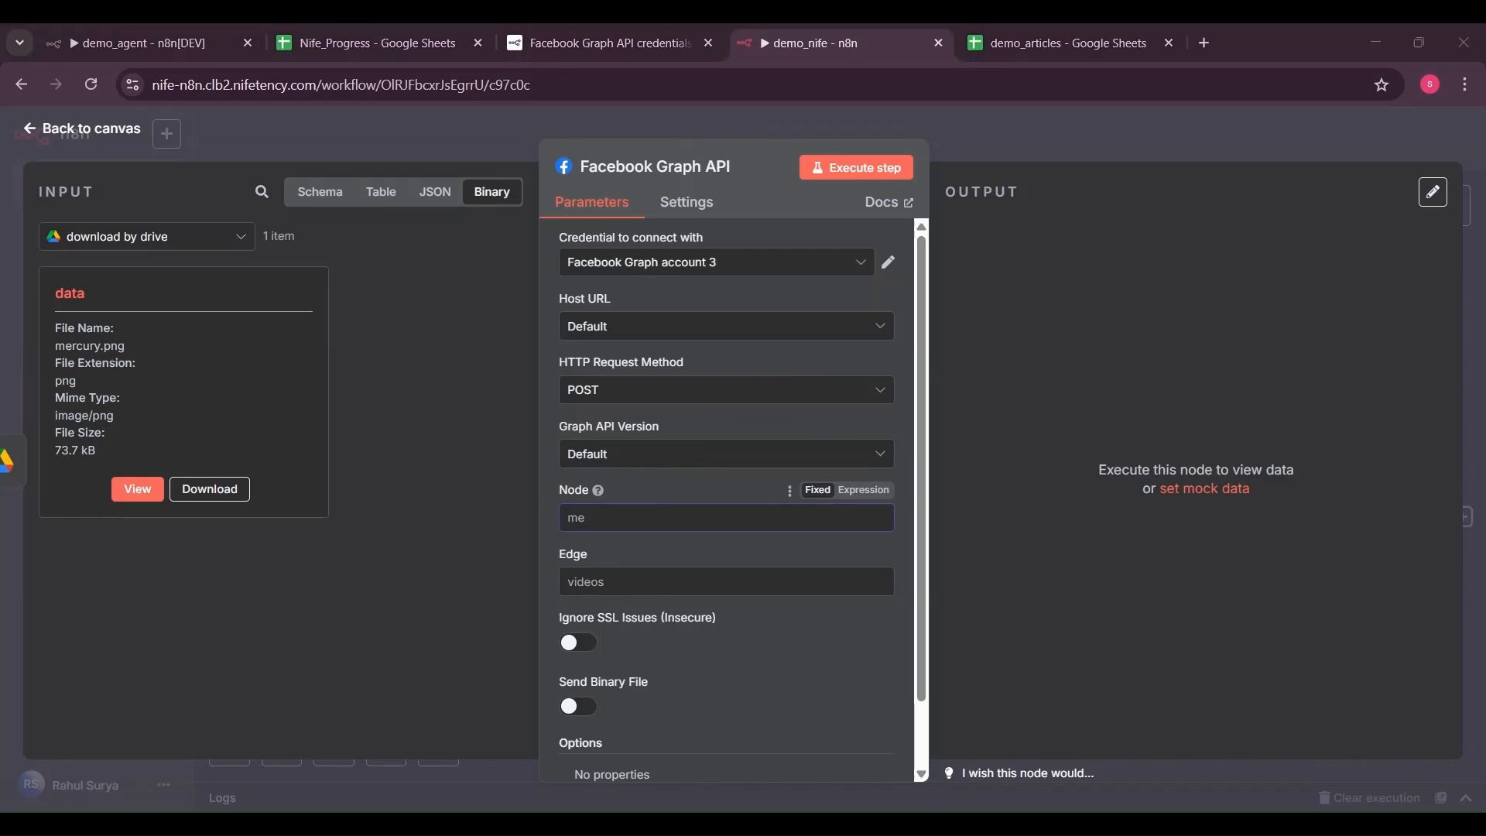
key(ctrl+v)
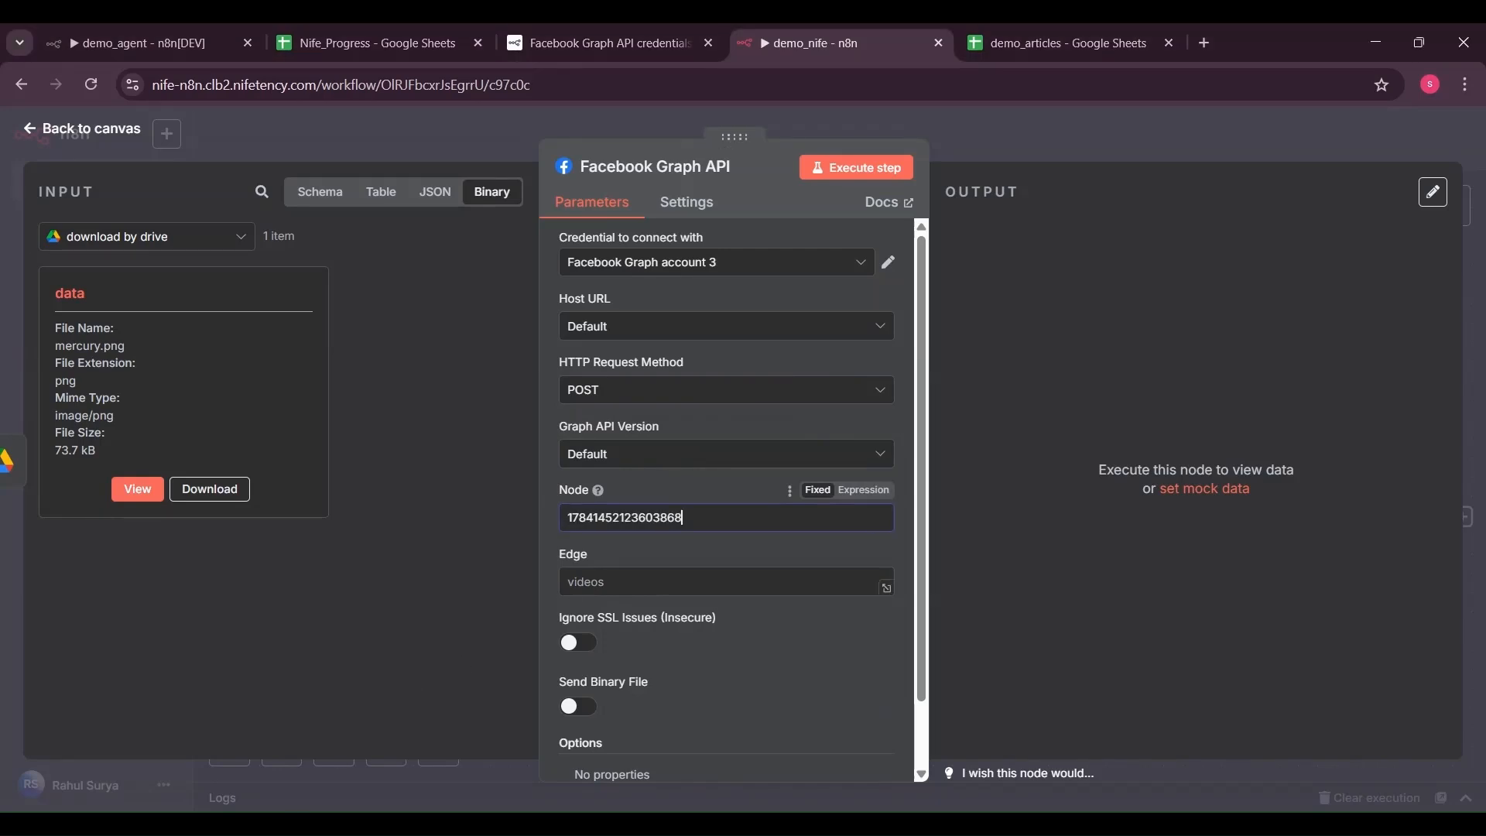
click(571, 583)
text(media)
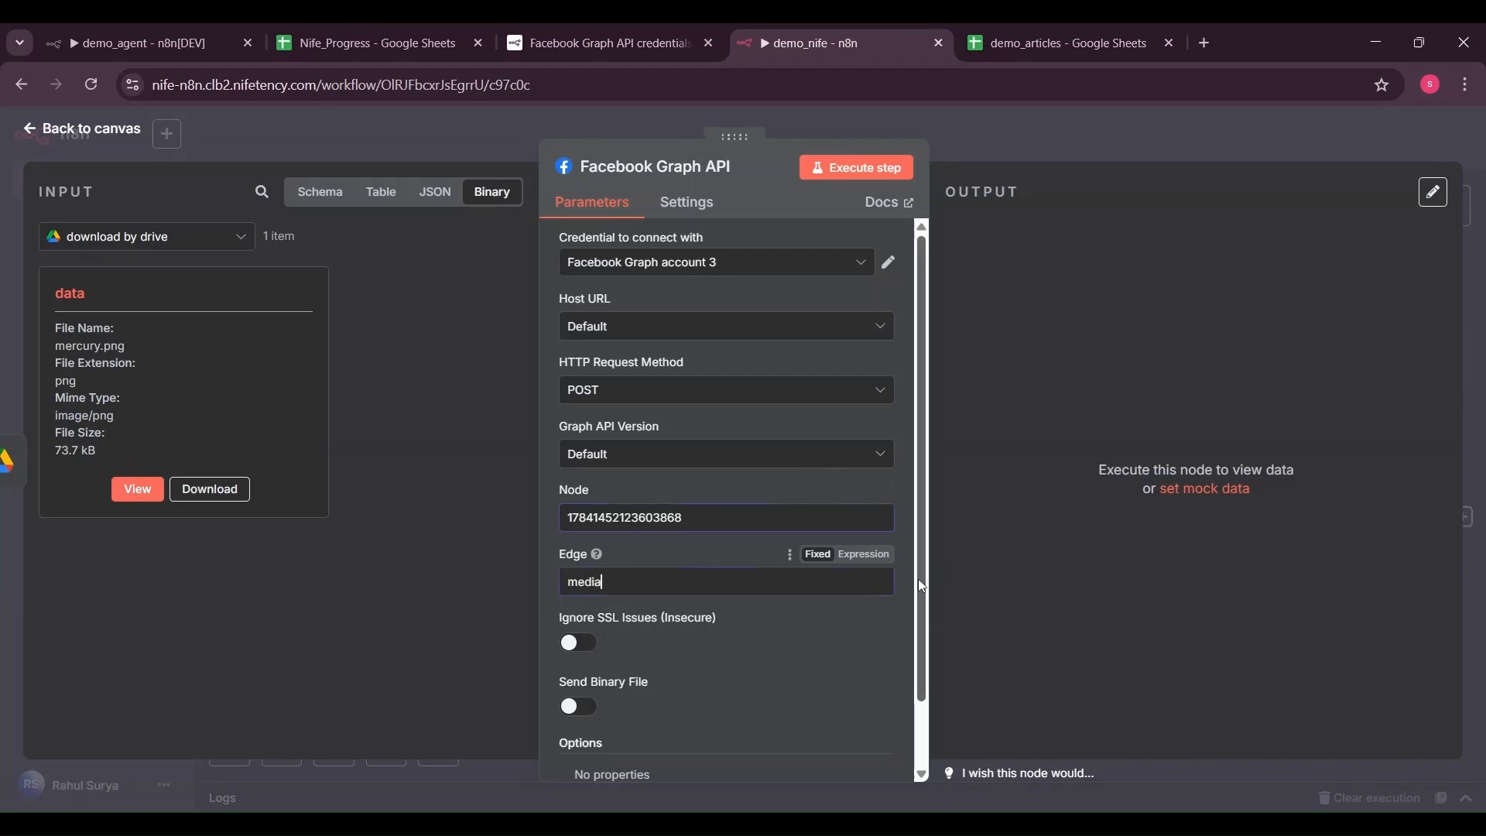
scroll(726, 495, down, 1)
click(819, 379)
click(735, 459)
click(753, 255)
click(693, 330)
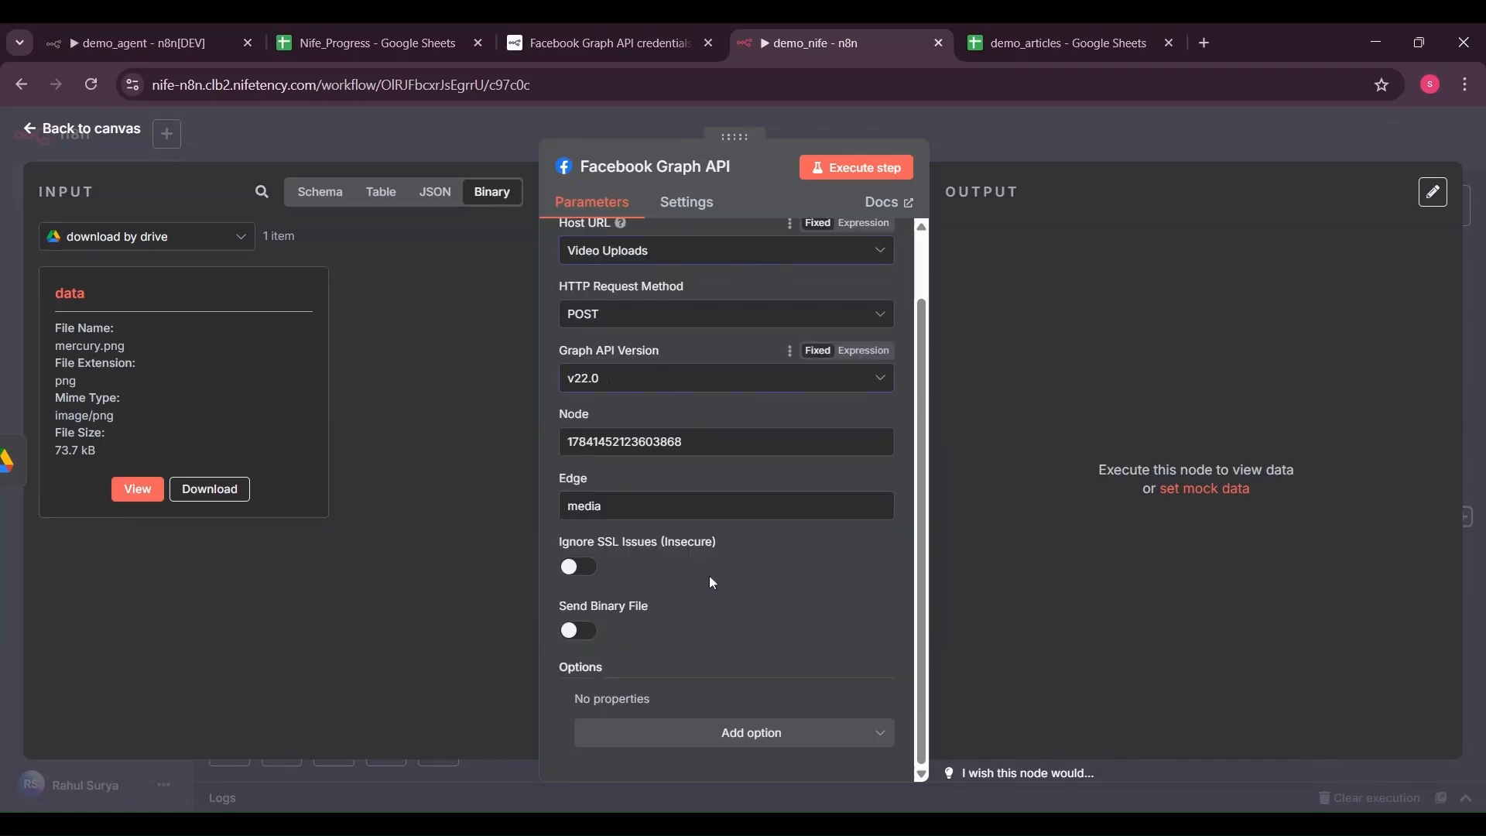
Add an image_url query parameter mapped to the Google Sheets file url
click(778, 736)
click(727, 661)
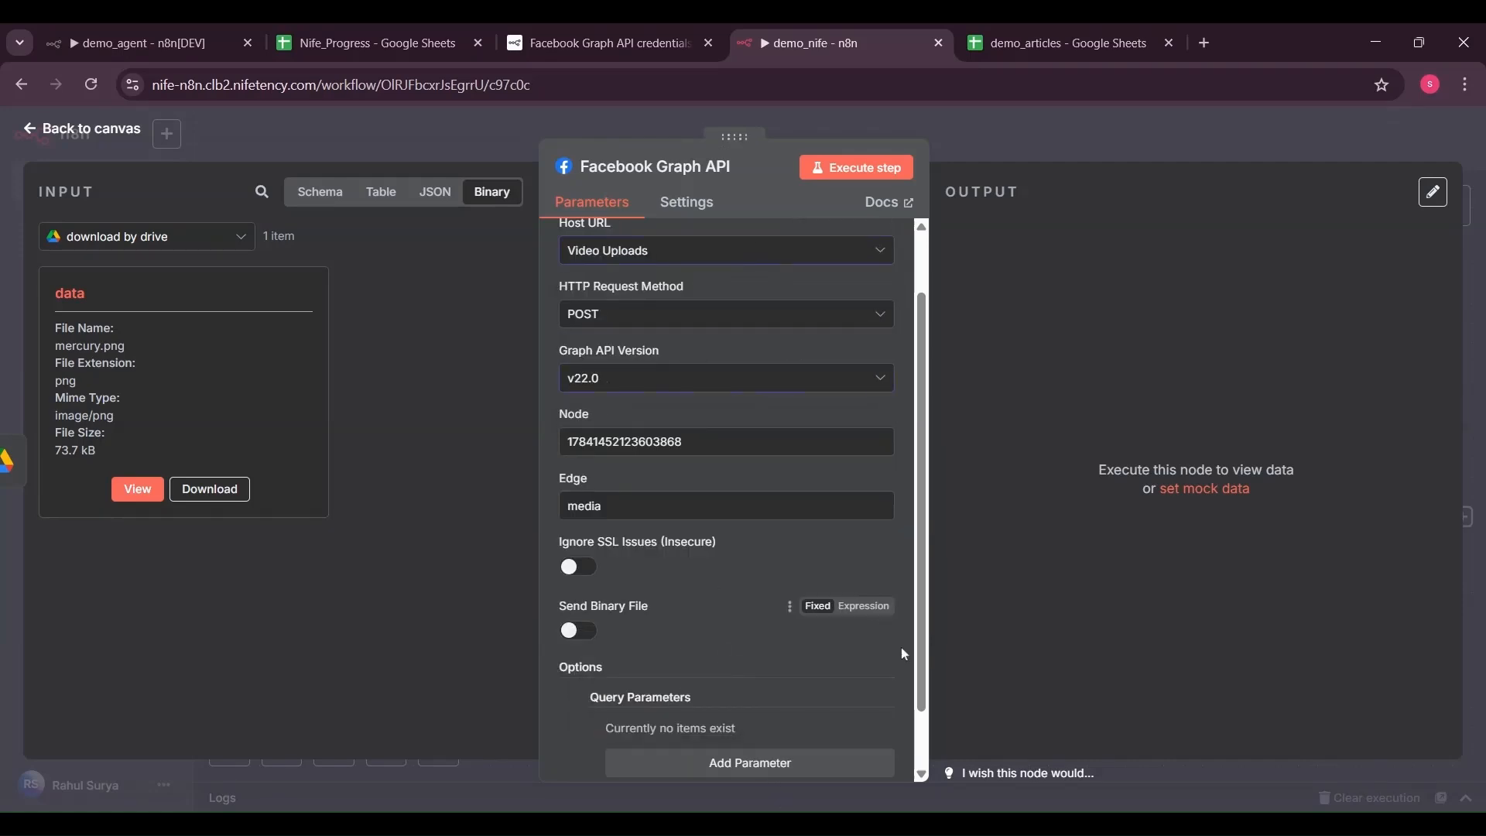
scroll(852, 650, down, 1)
click(823, 697)
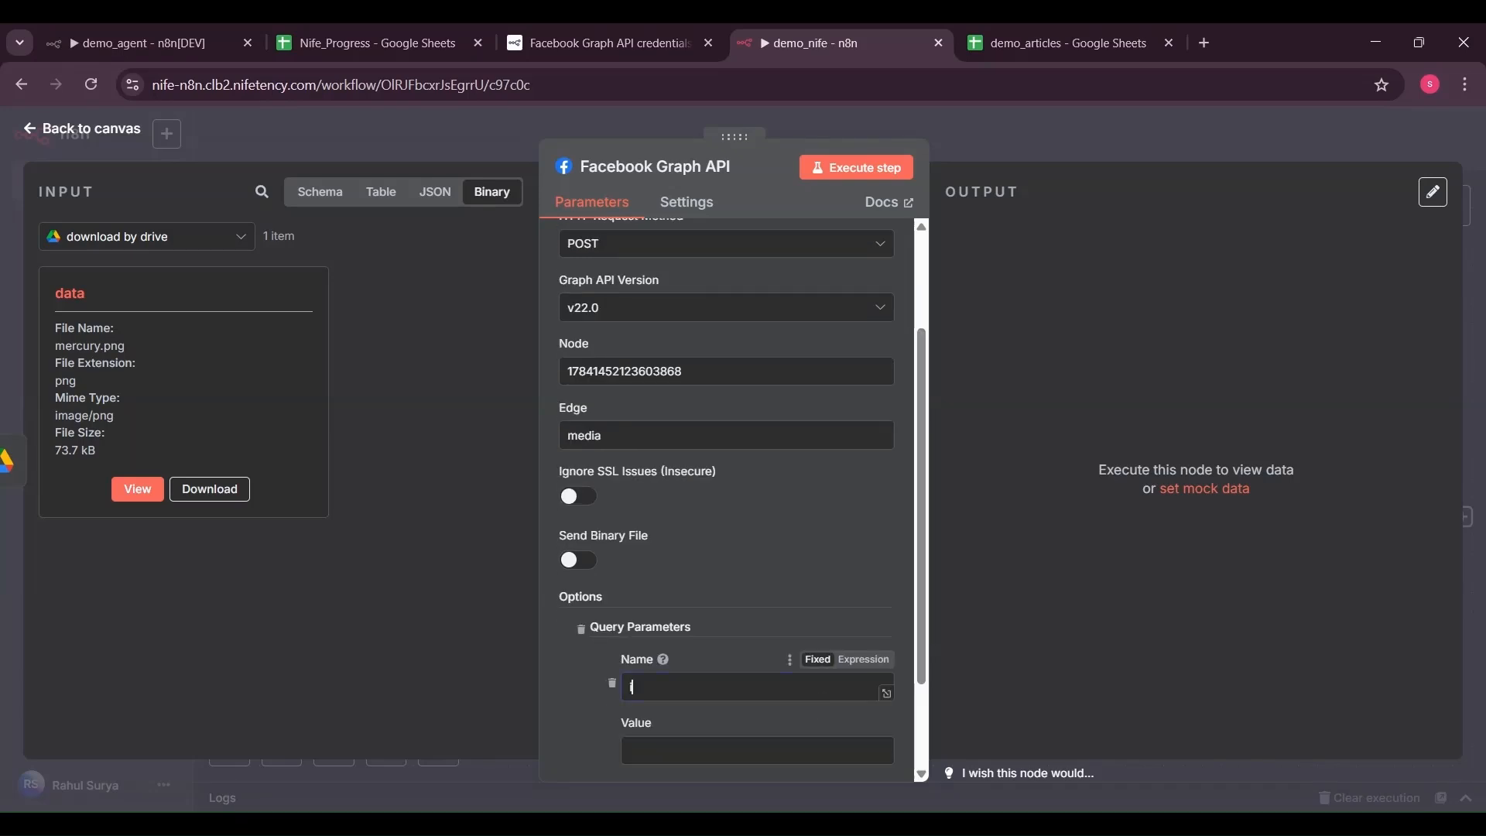
text(image_url)
click(147, 237)
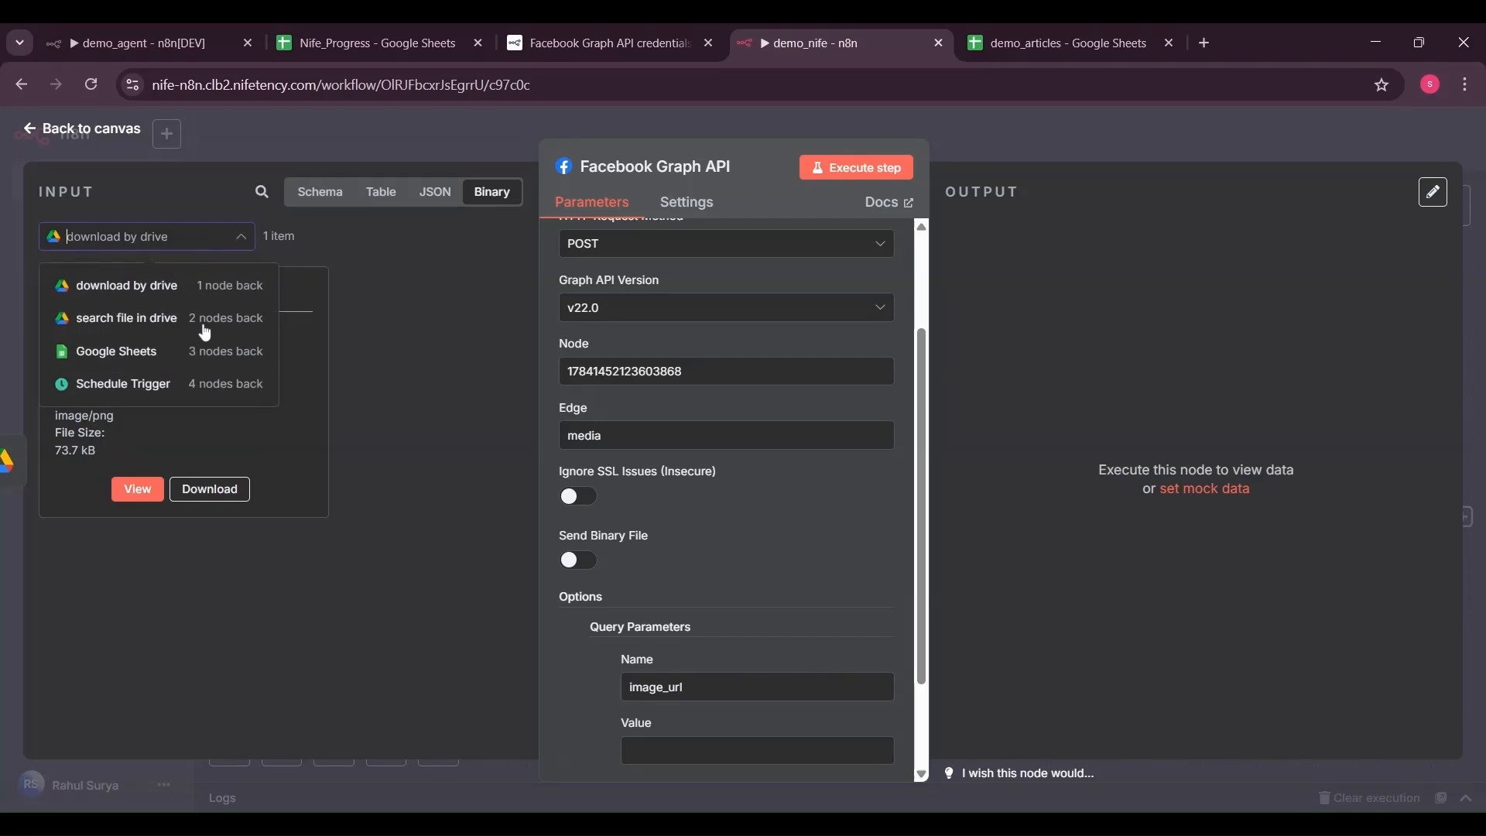
click(184, 368)
click(52, 375)
drag(122, 562, 643, 750)
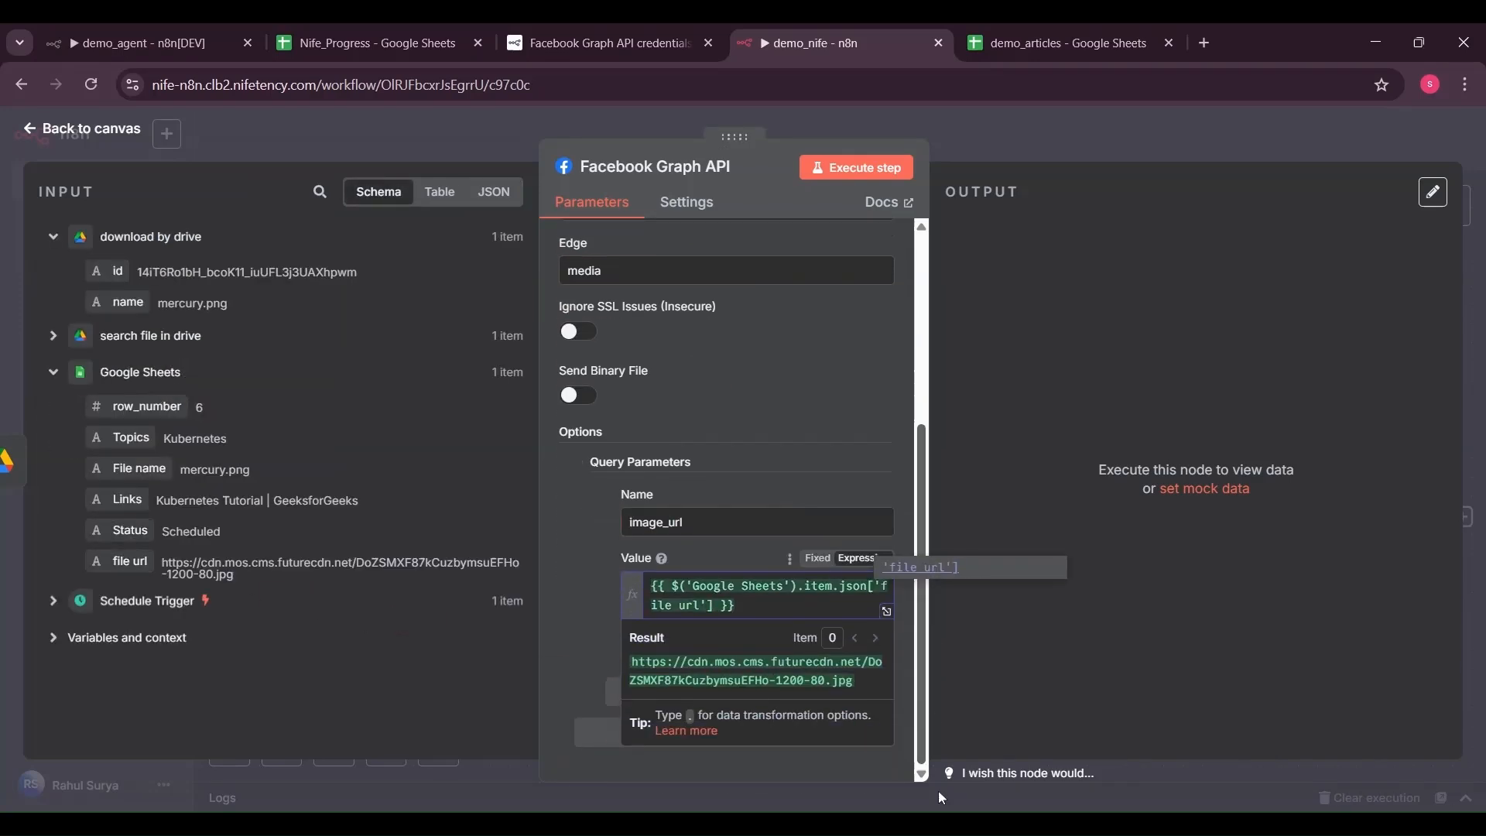
click(670, 697)
Add a caption query parameter mapped to the sheet's Links field and test-run the node
click(667, 701)
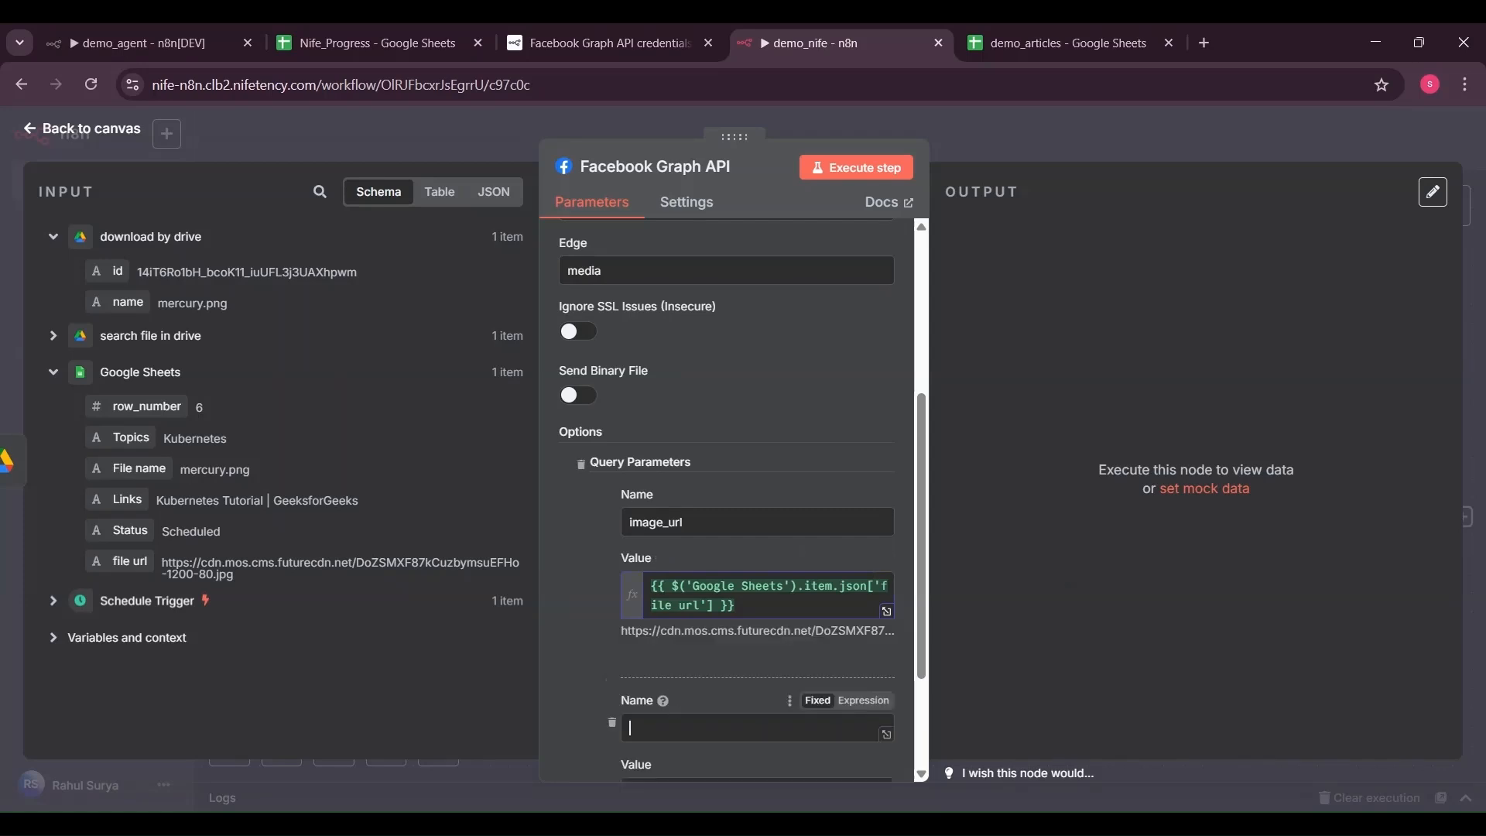
scroll(859, 683, down, 2)
drag(117, 499, 642, 623)
click(613, 555)
drag(923, 737, 921, 499)
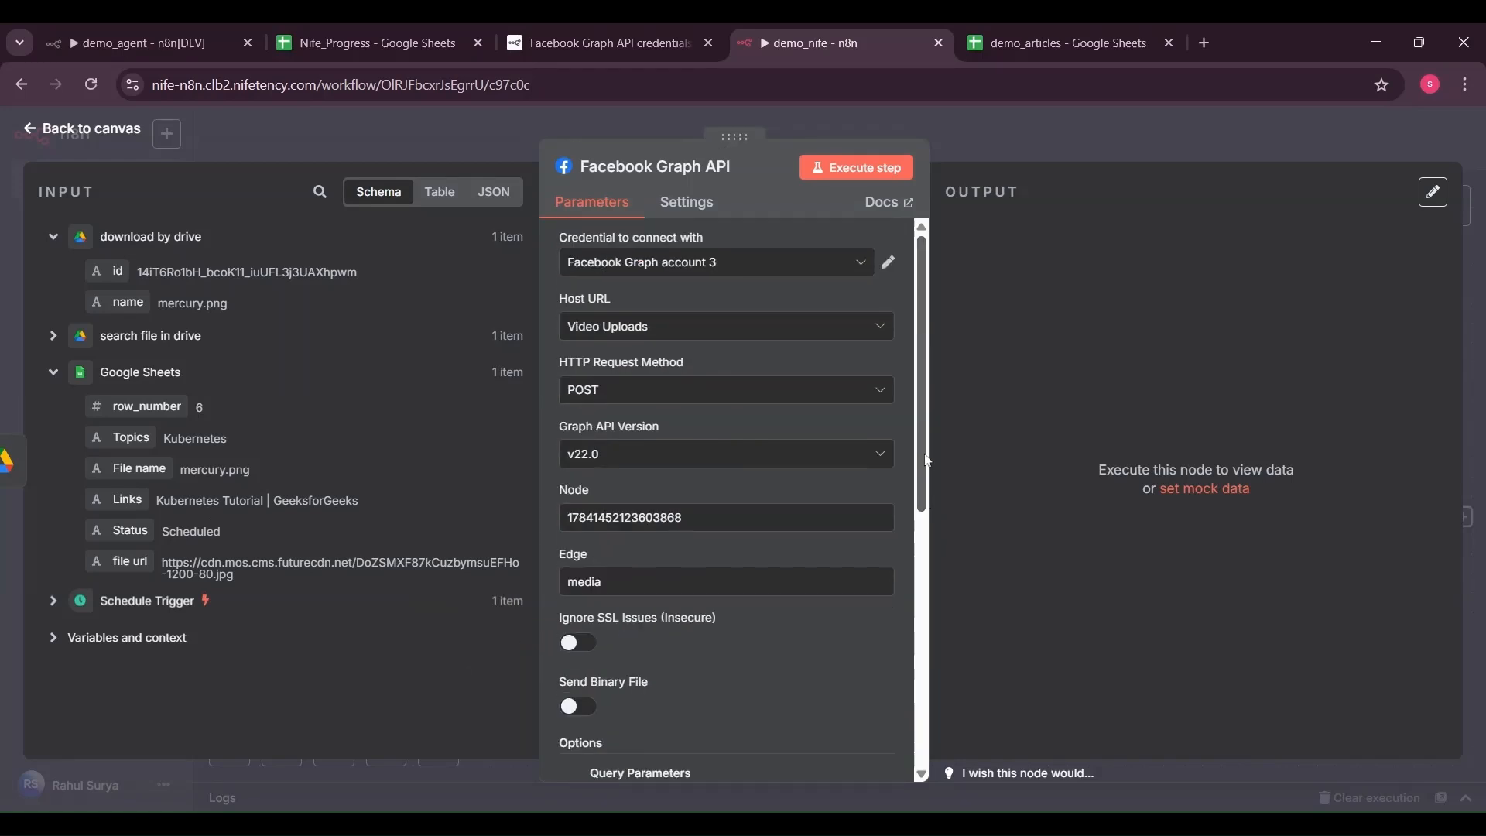
click(849, 175)
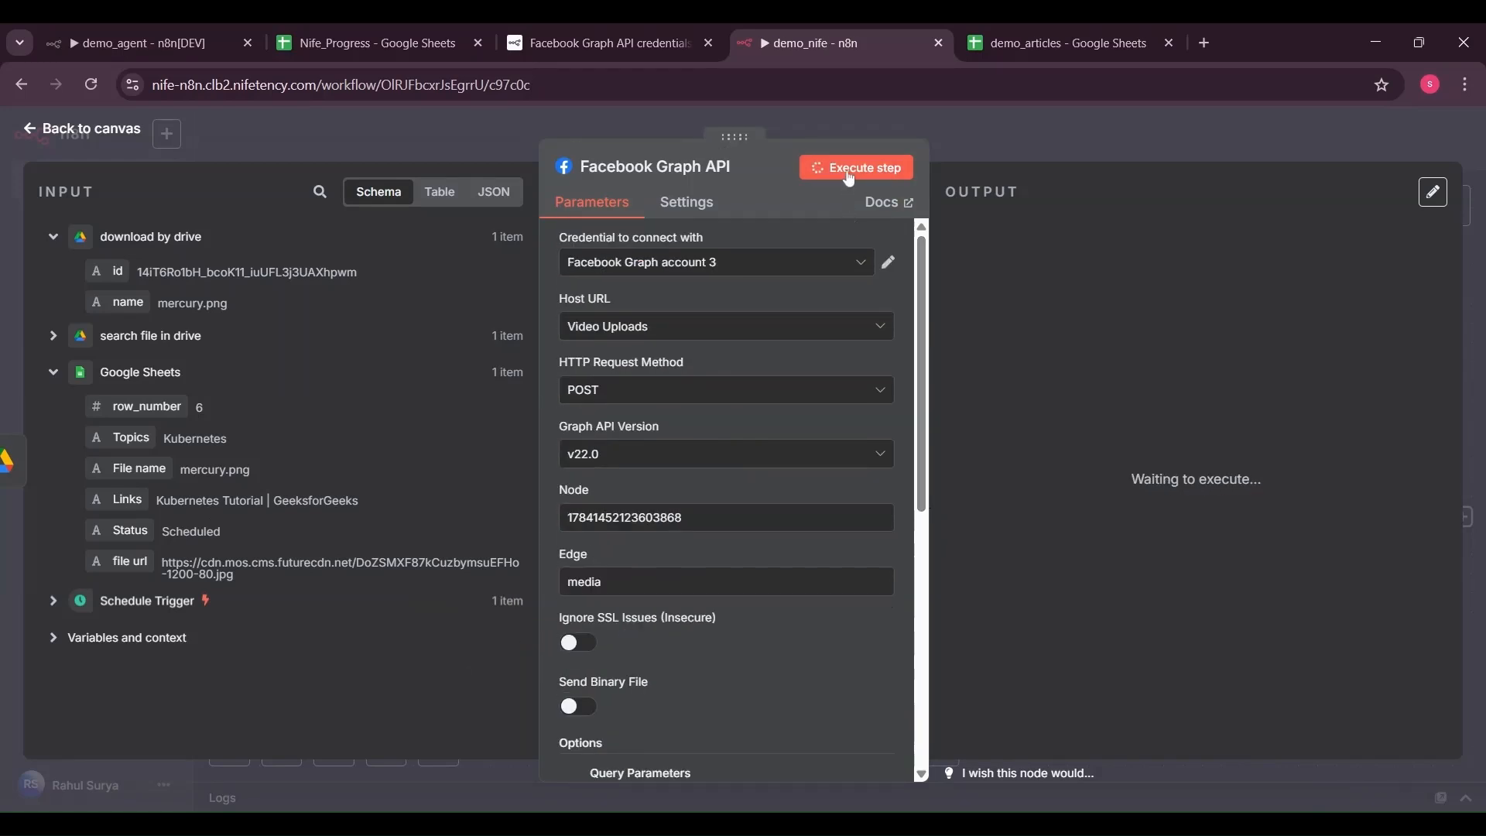
Rename the node 'Facebook Graph API for instagram' and place it above LinkedIn on the canvas
click(736, 169)
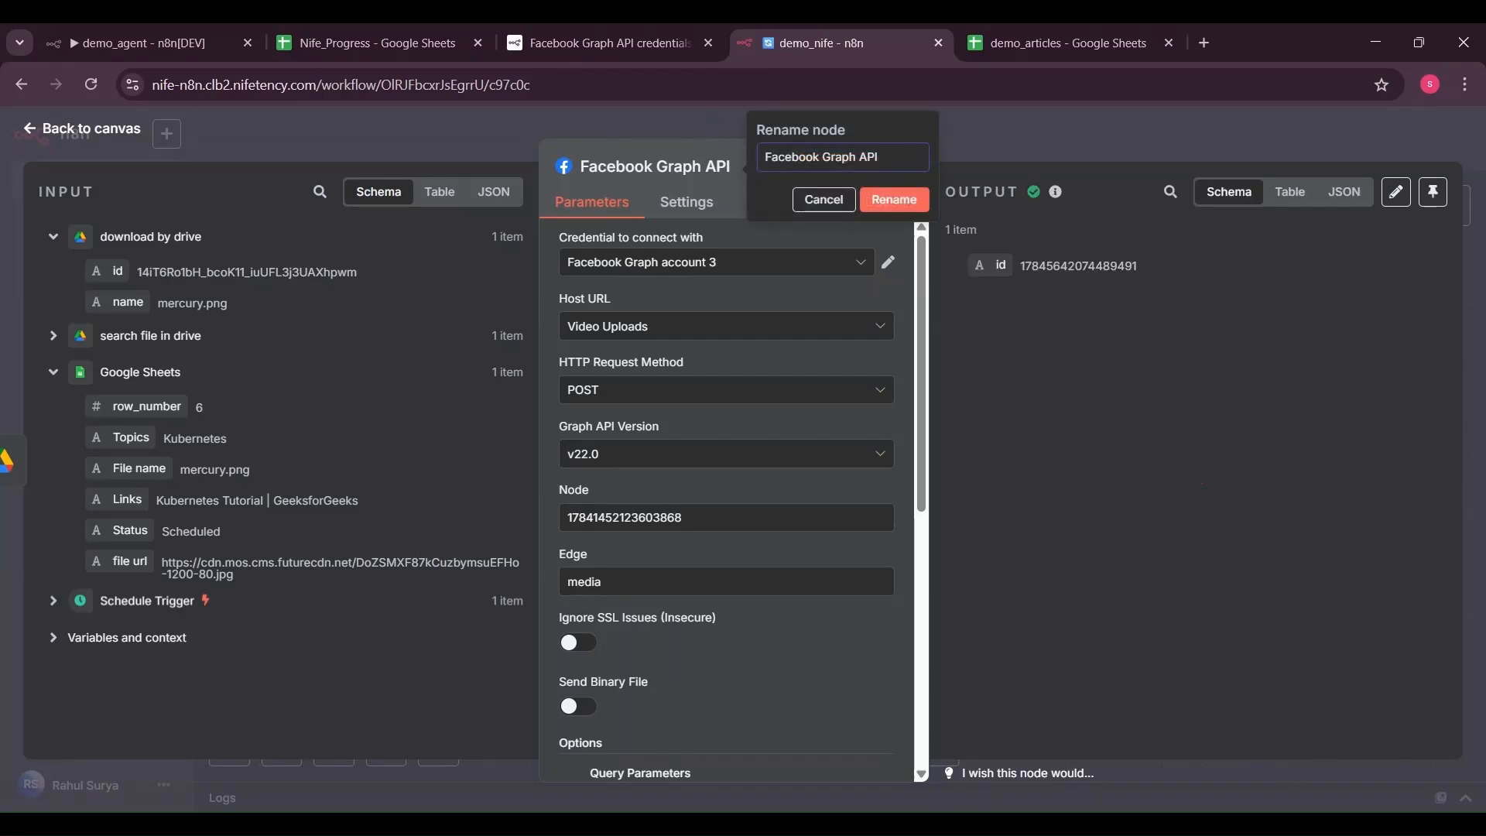
text(for instagram)
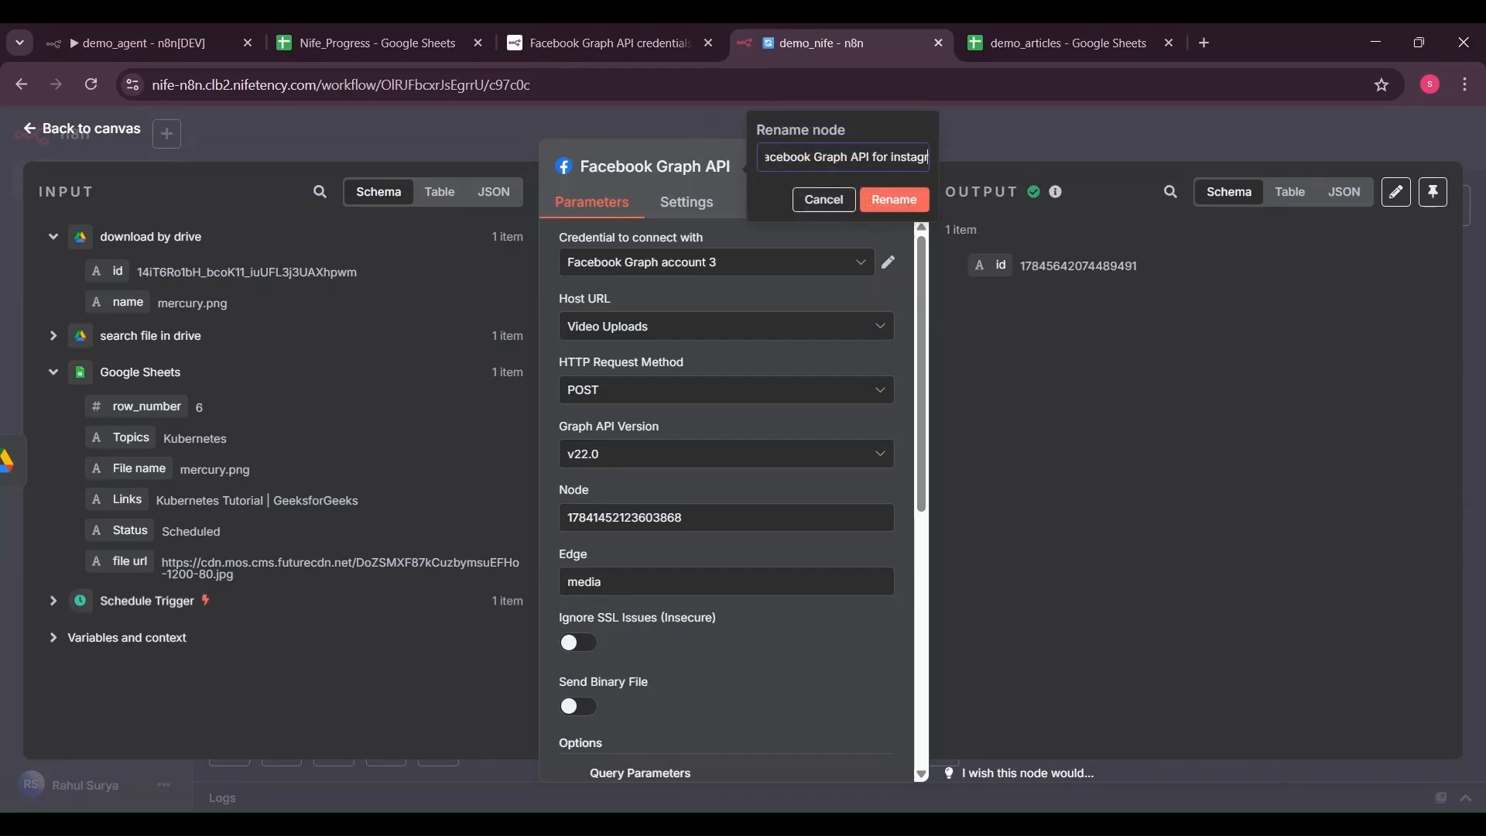
click(888, 202)
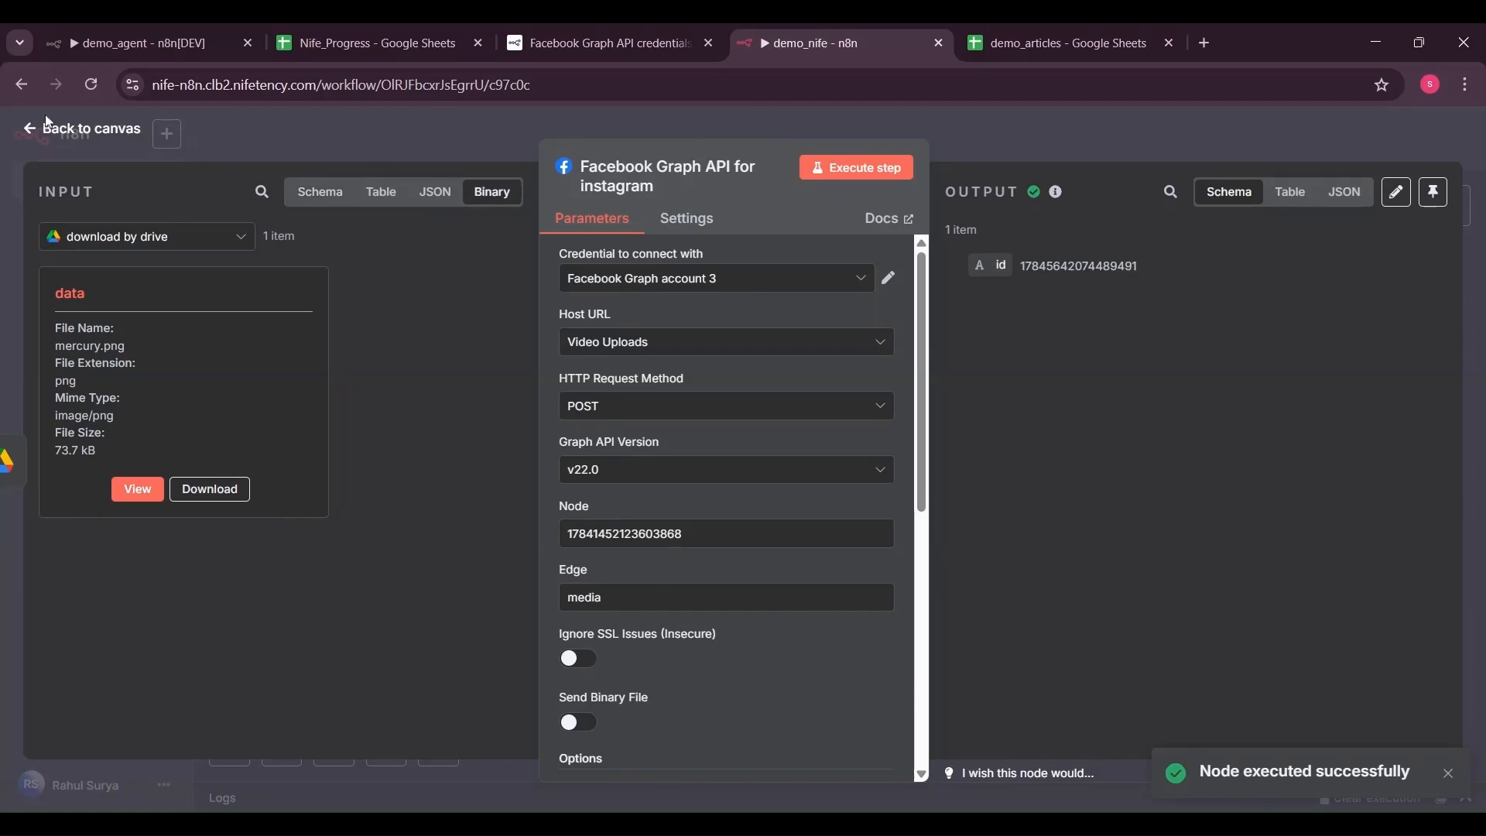
click(46, 133)
drag(924, 314, 1037, 280)
Add a Facebook Graph API node after the Instagram node using the default host, v22.0 and POST
click(1194, 268)
text(face)
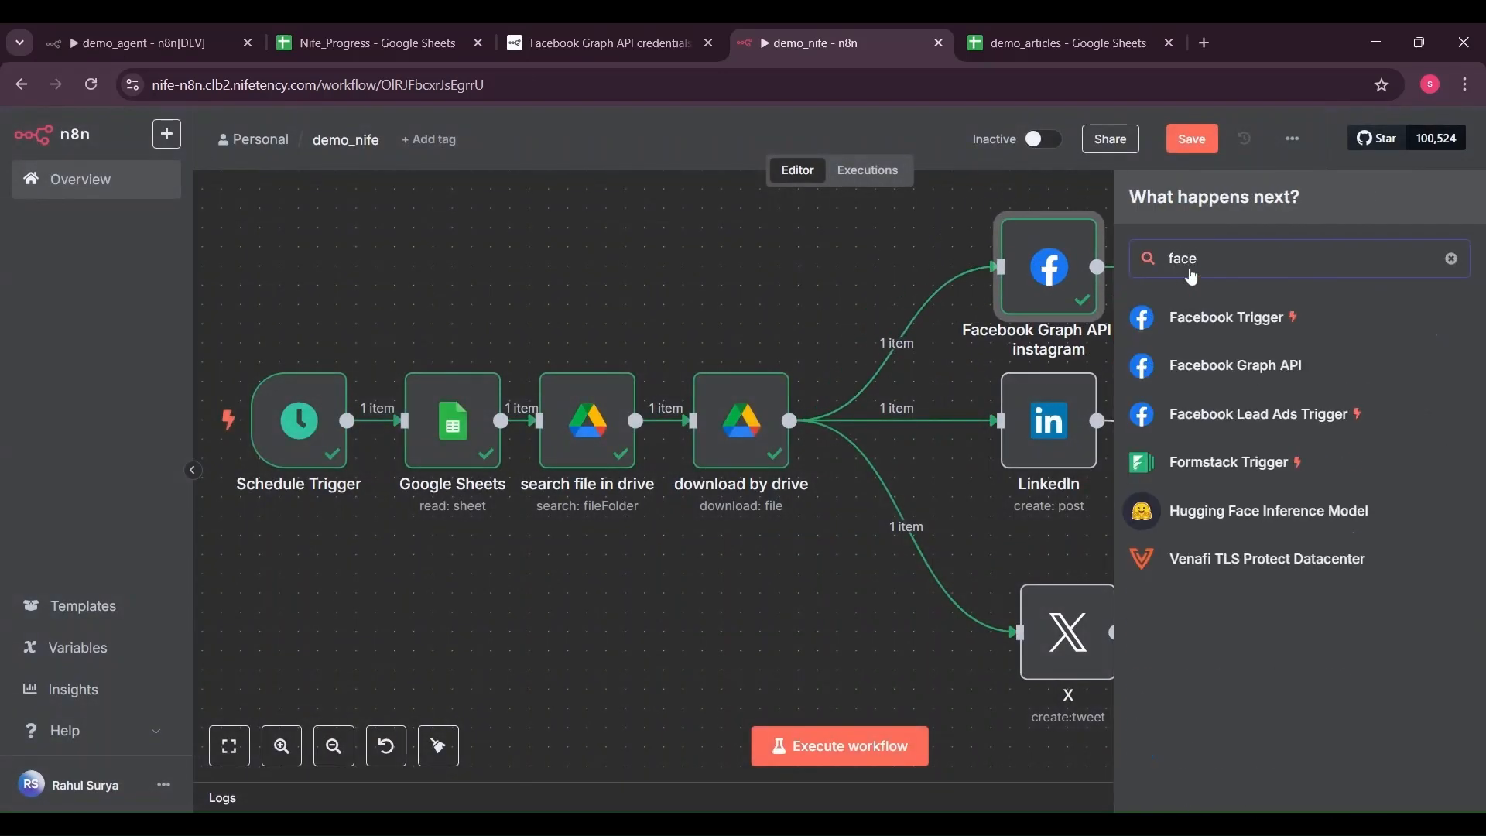
click(1239, 367)
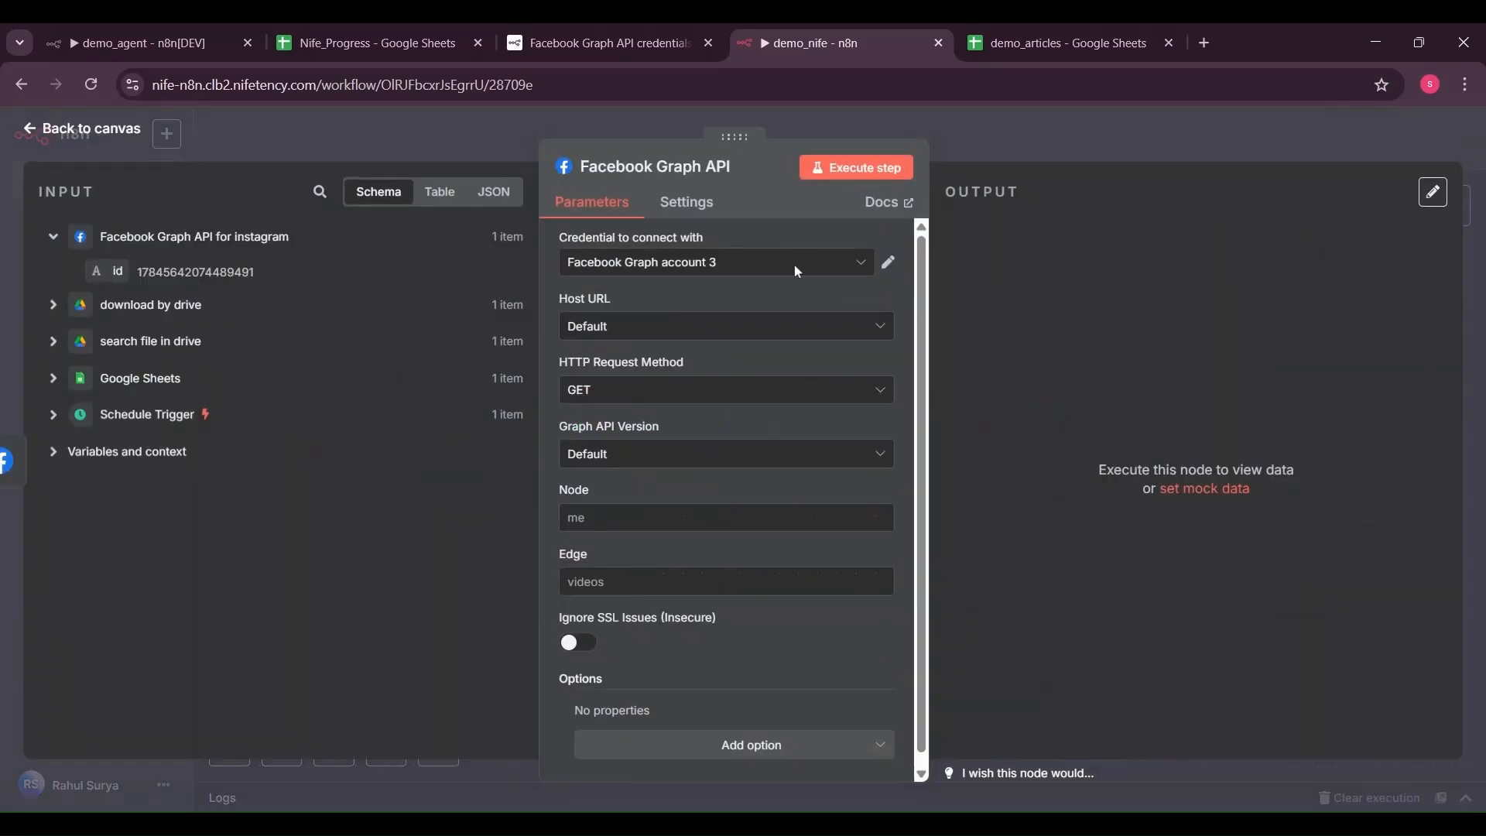
click(802, 329)
click(852, 377)
click(833, 457)
click(759, 534)
click(736, 391)
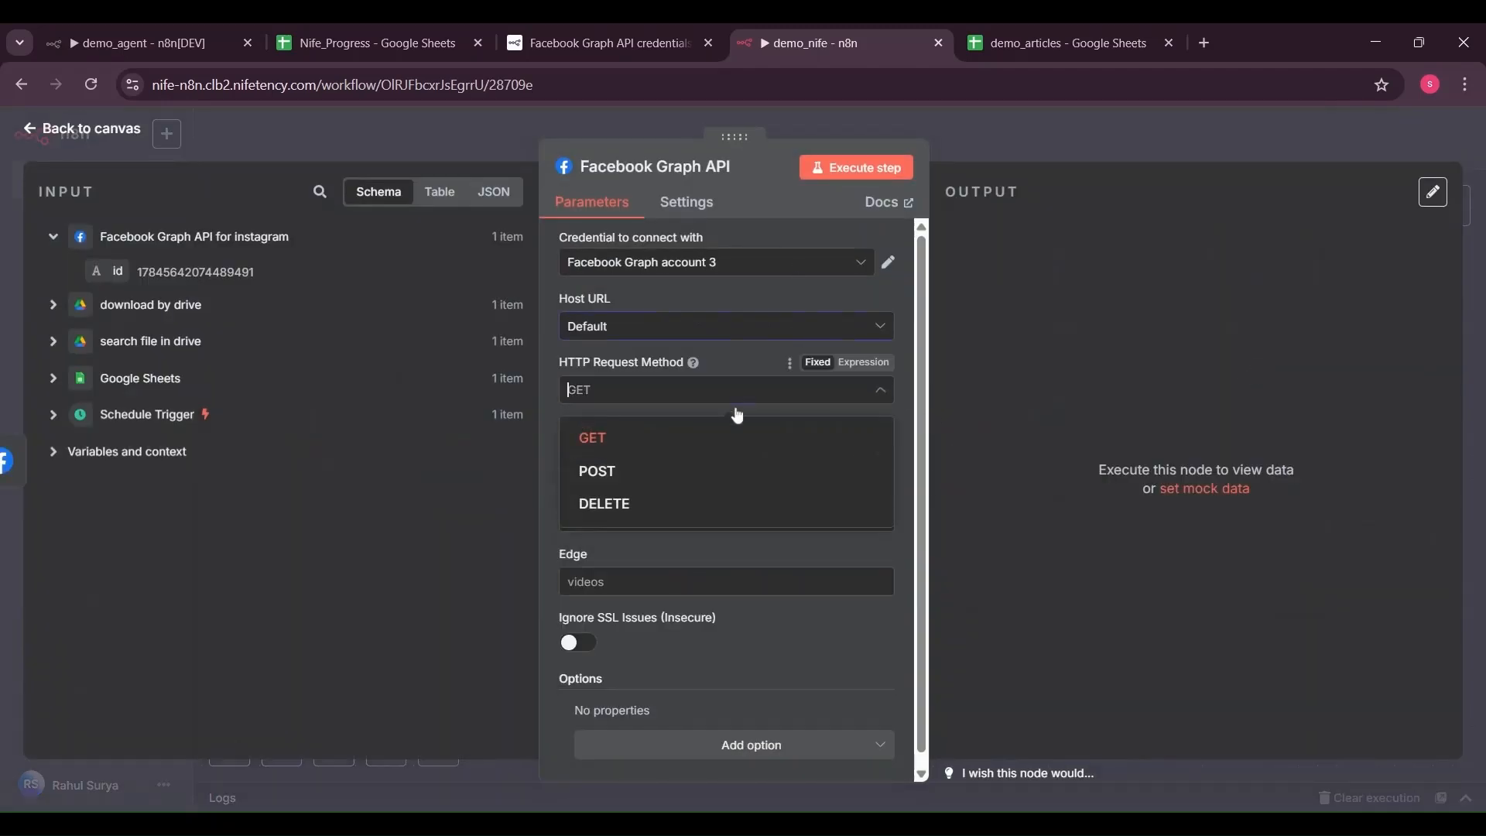
click(694, 475)
Fill in the Instagram account ID as Node and media_publish as Edge
key(ctrl+v)
click(726, 582)
text(ne)
key(BackSpace)
key(BackSpace)
text(med)
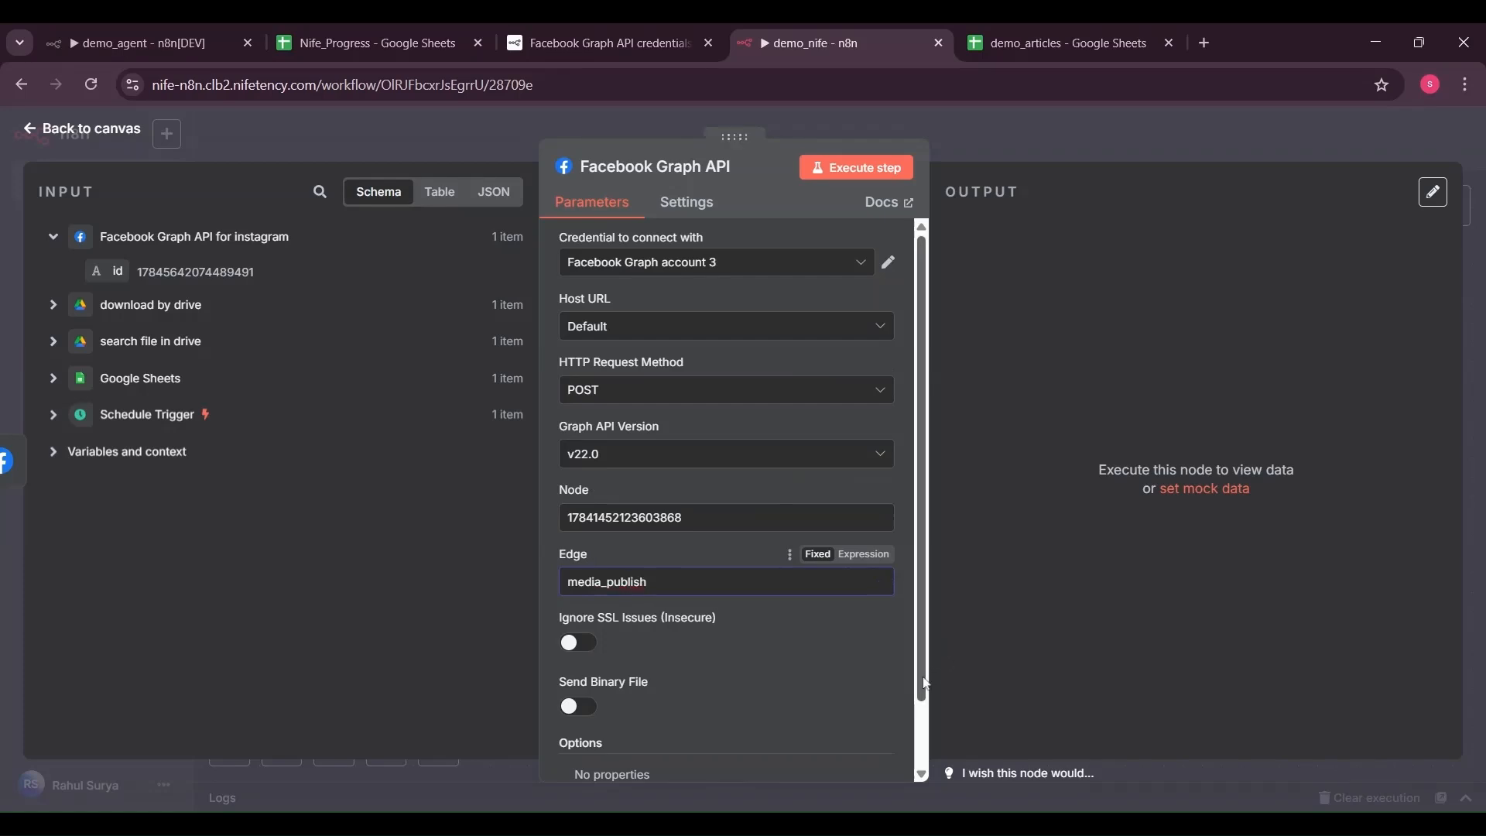
scroll(925, 671, down, 2)
Add a creation_id query parameter mapped to the previous node's output id
click(757, 733)
click(716, 667)
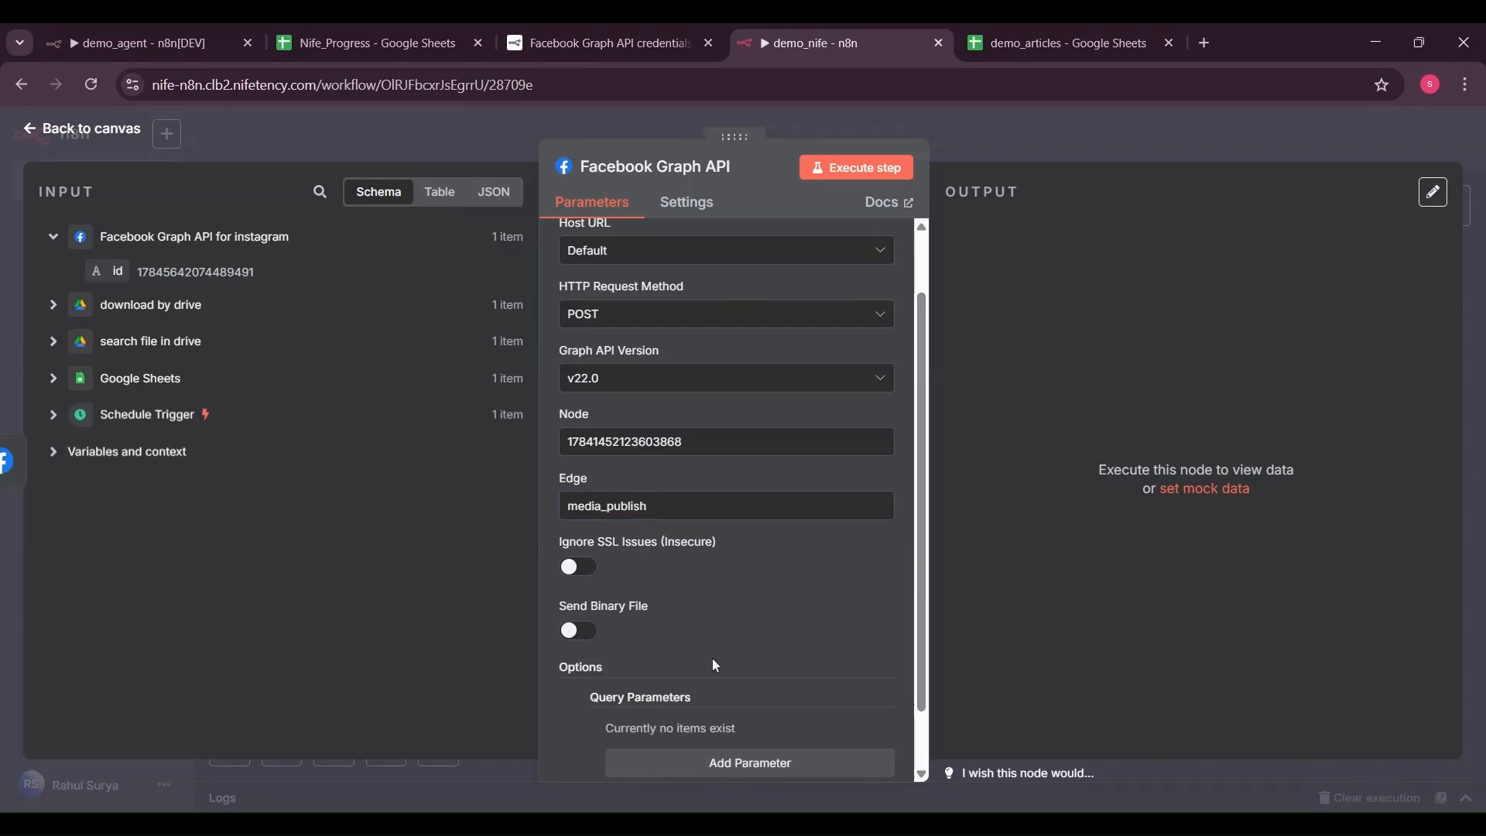
scroll(839, 743, down, 1)
click(826, 702)
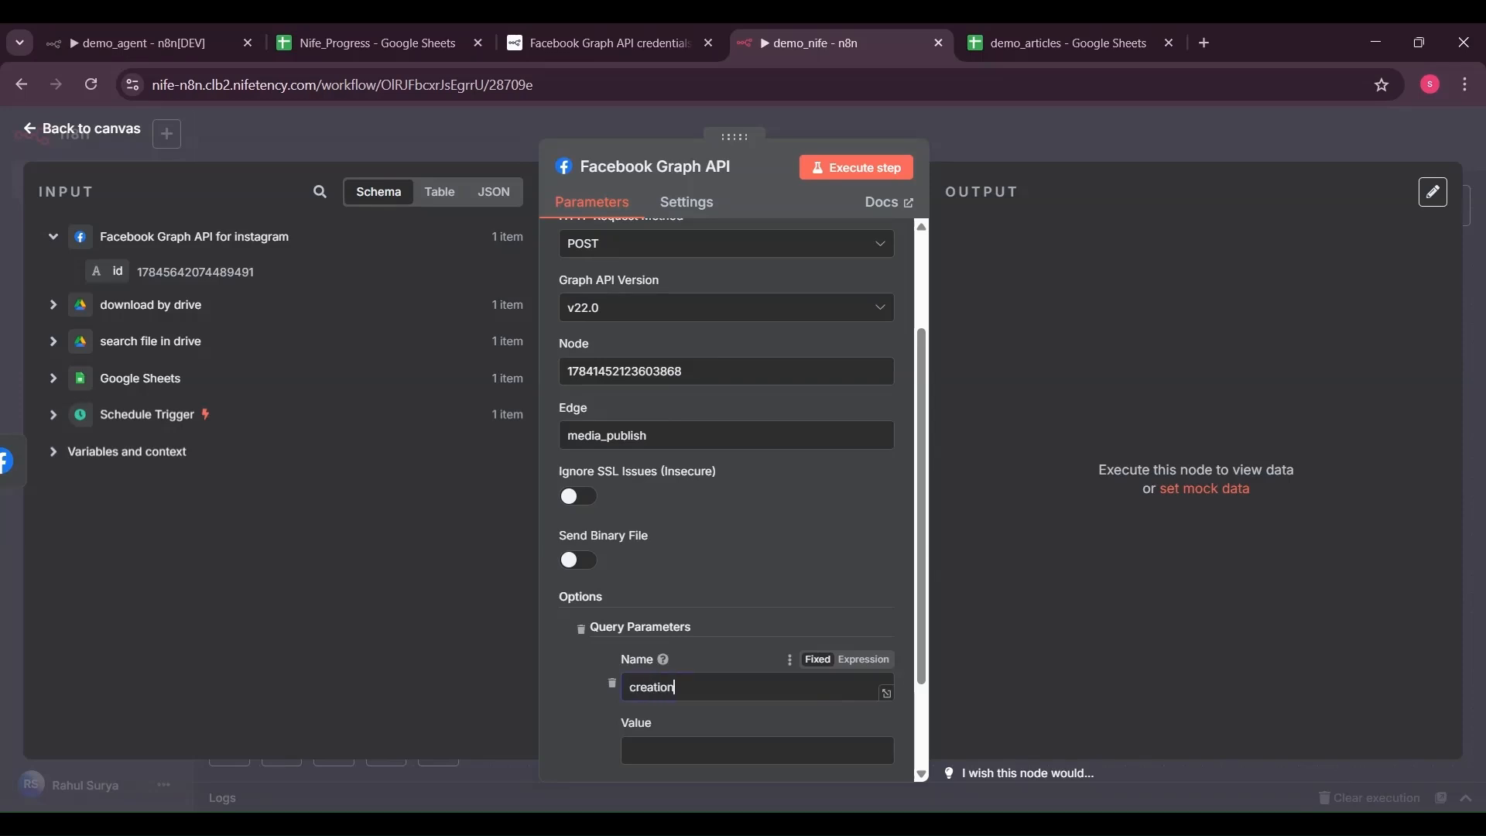
drag(107, 271, 649, 747)
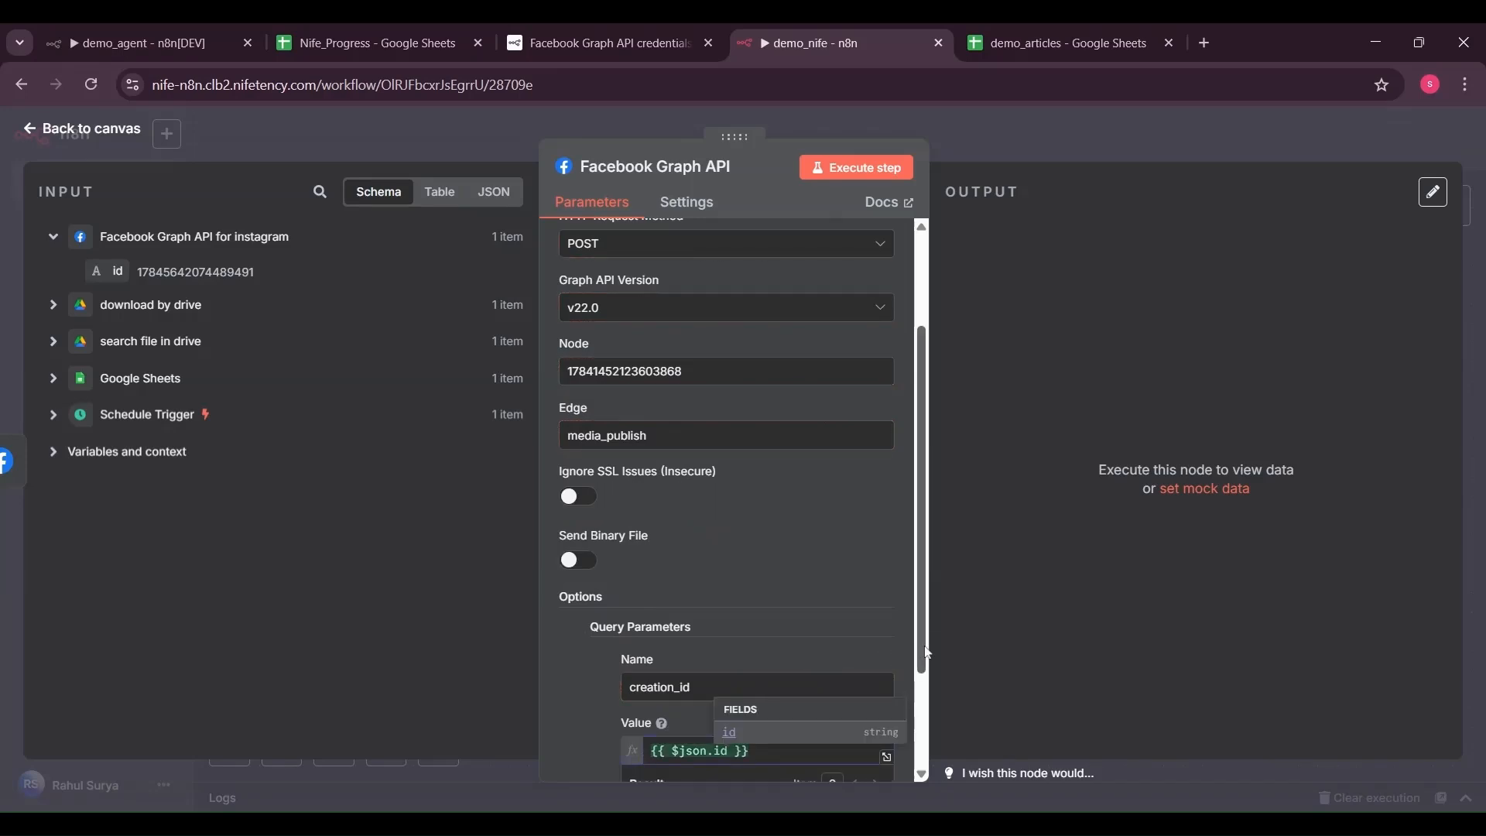
scroll(879, 785, down, 2)
click(577, 649)
Add an image_url query parameter mapped to the Google Sheets file url
click(720, 694)
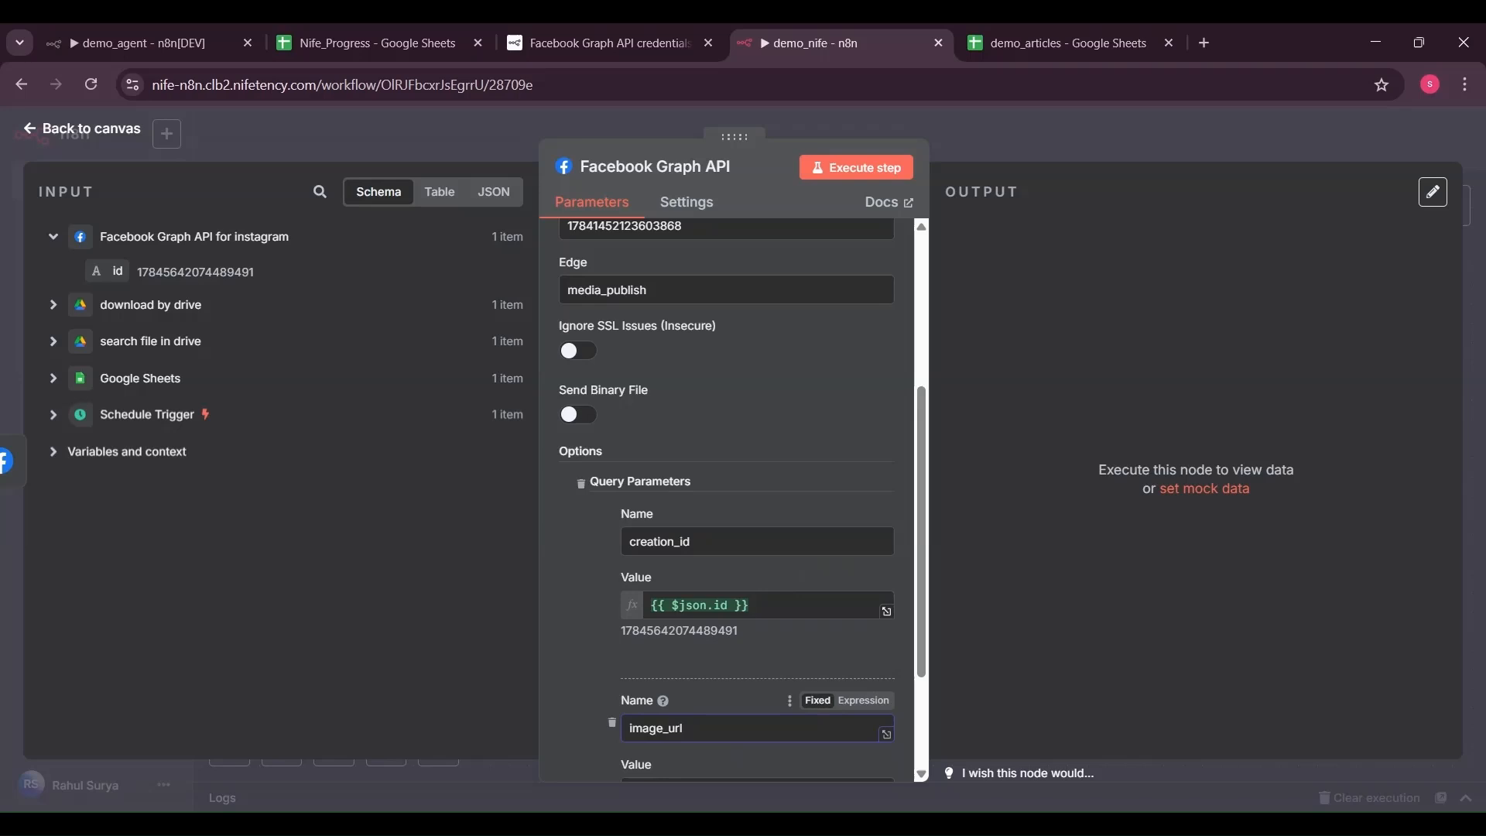
scroll(918, 661, down, 2)
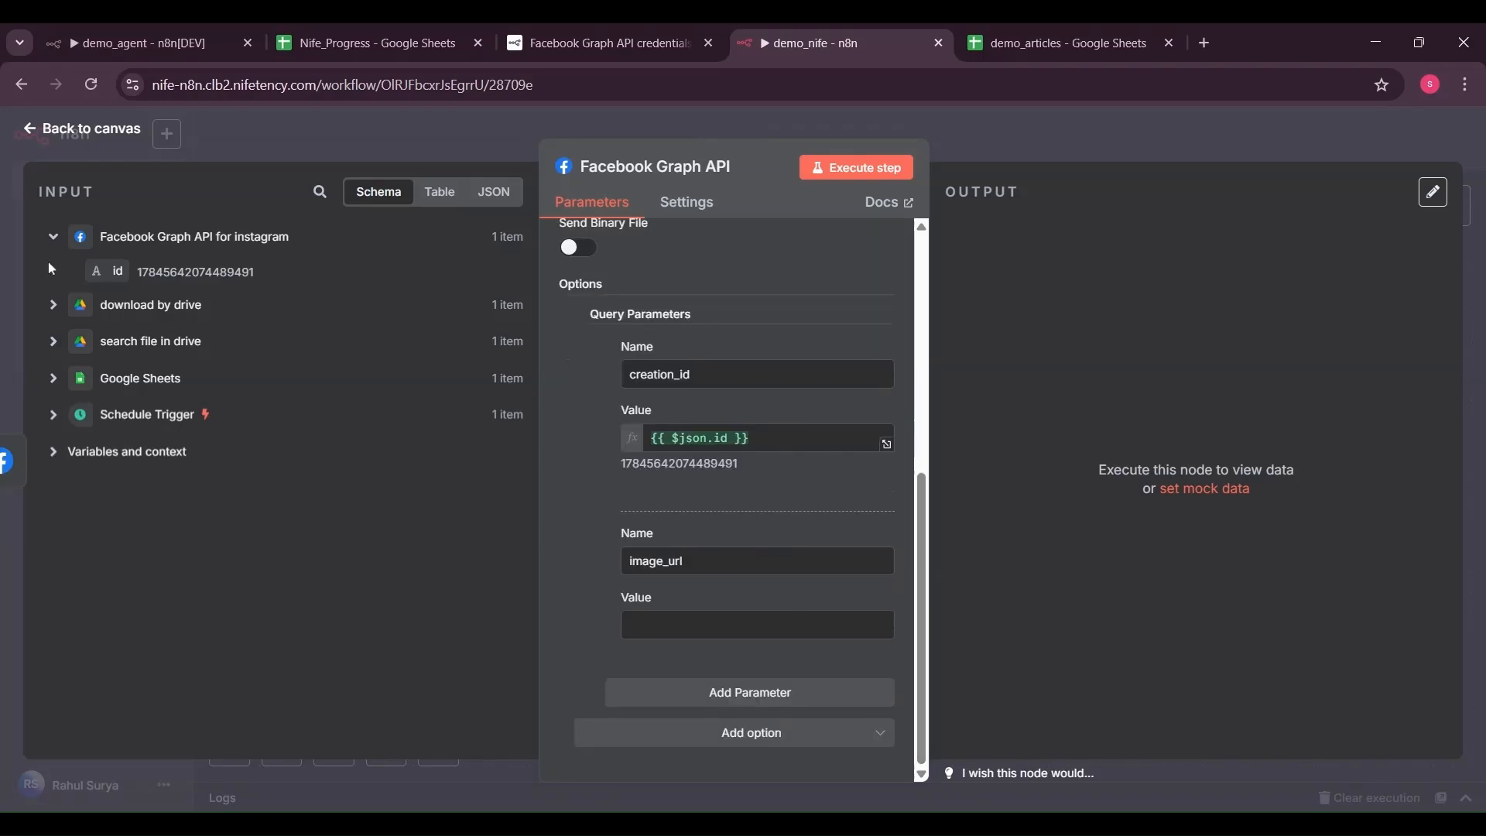
click(53, 379)
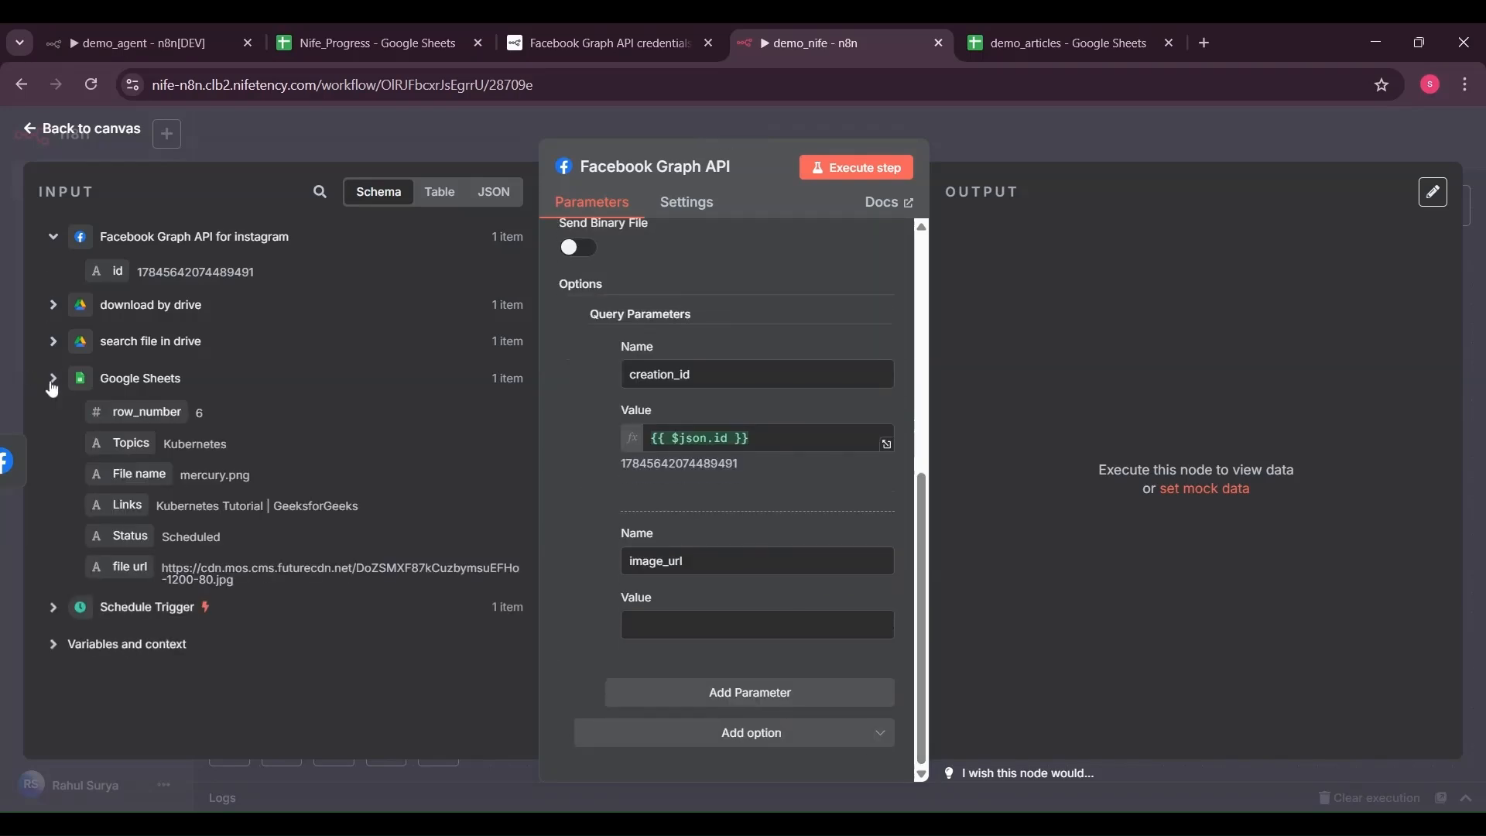
drag(120, 566, 658, 634)
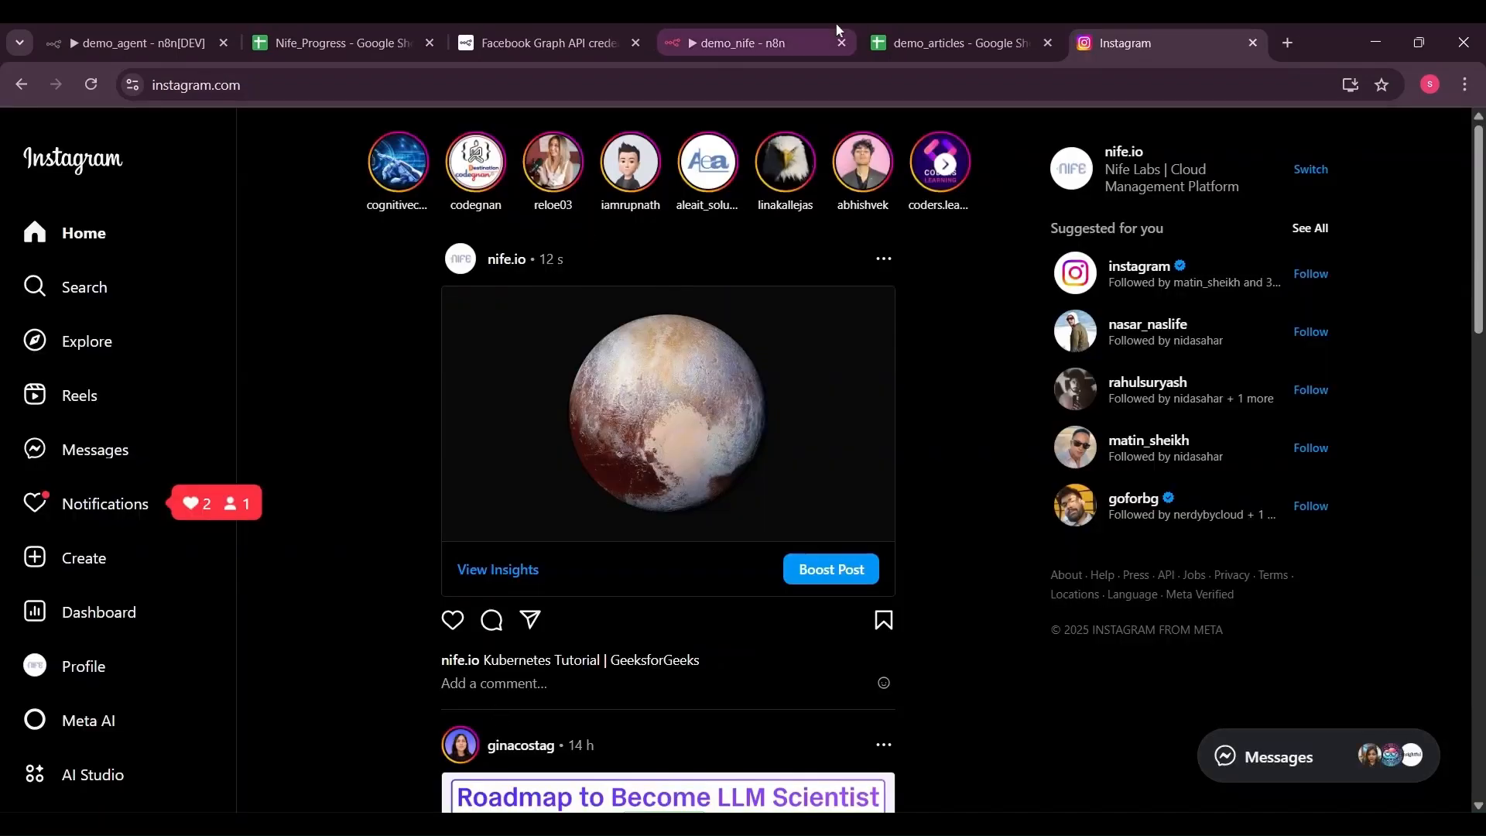
Rename the node 'Facebook Graph API to post on Instagram' and nudge the LinkedIn node down on the canvas
click(832, 31)
click(730, 164)
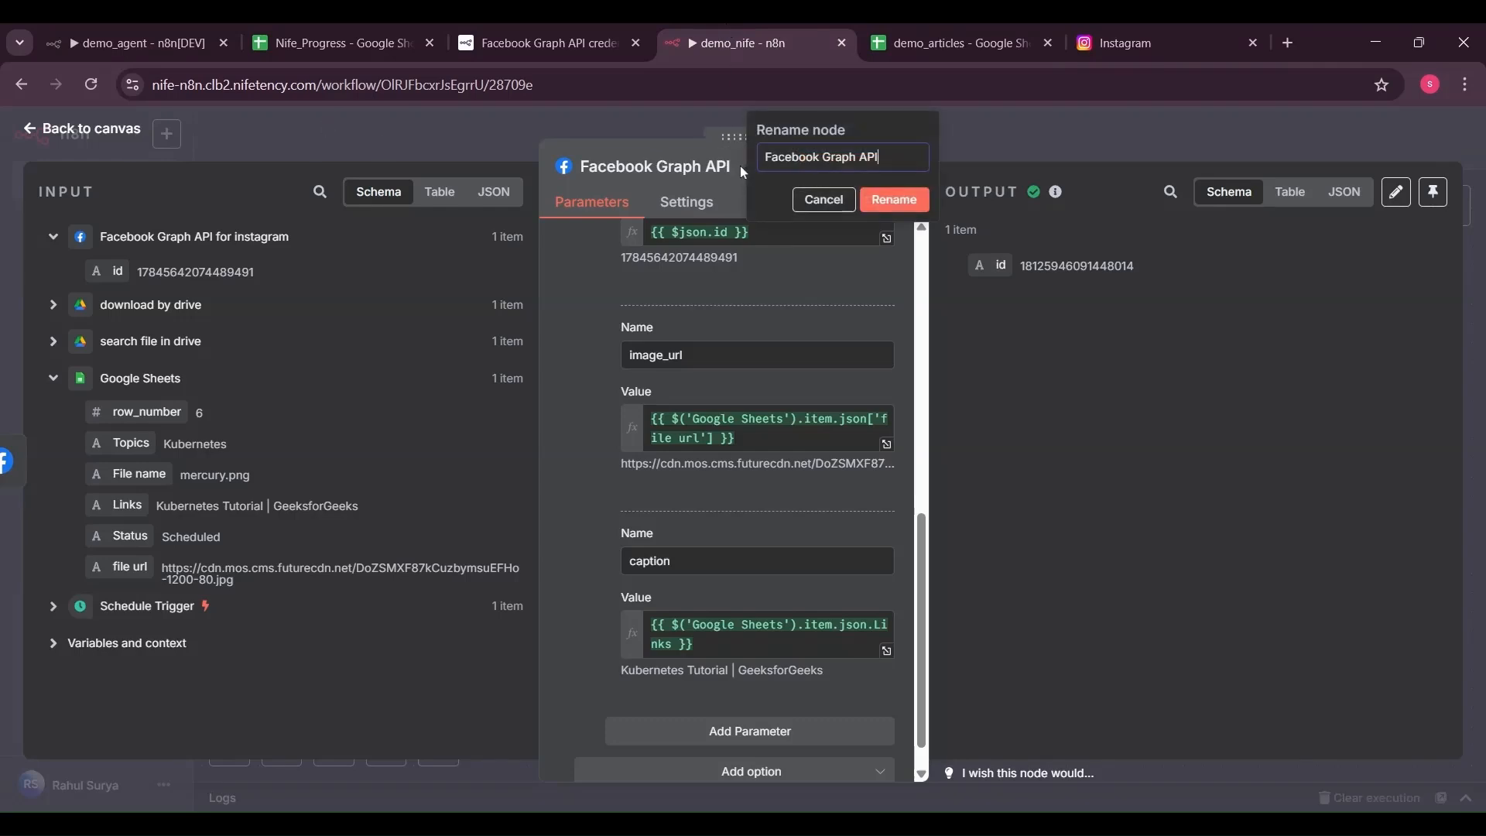
text(to post on Instagram)
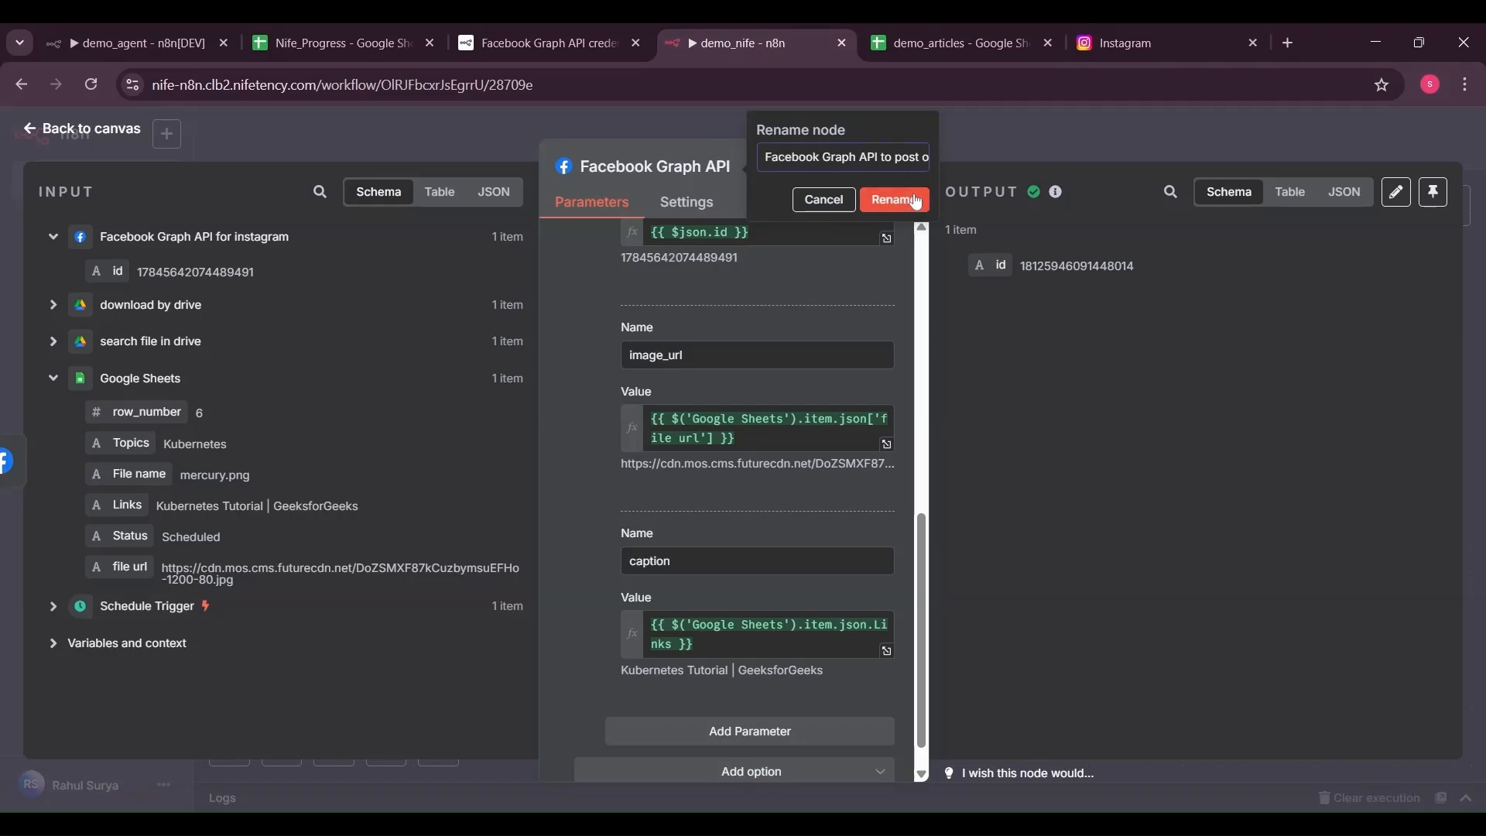
click(916, 201)
click(91, 129)
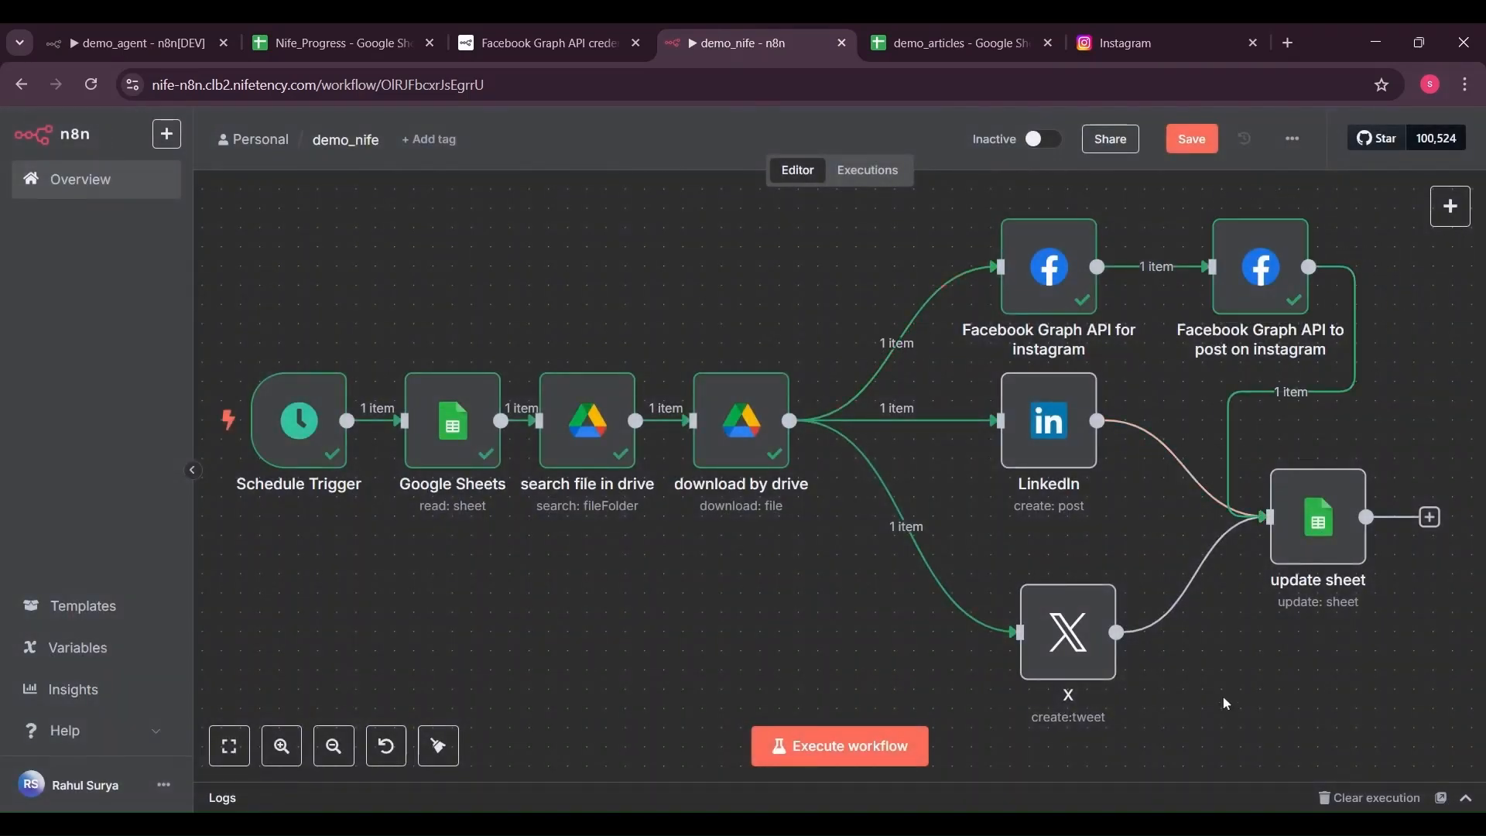
drag(1053, 425, 1053, 443)
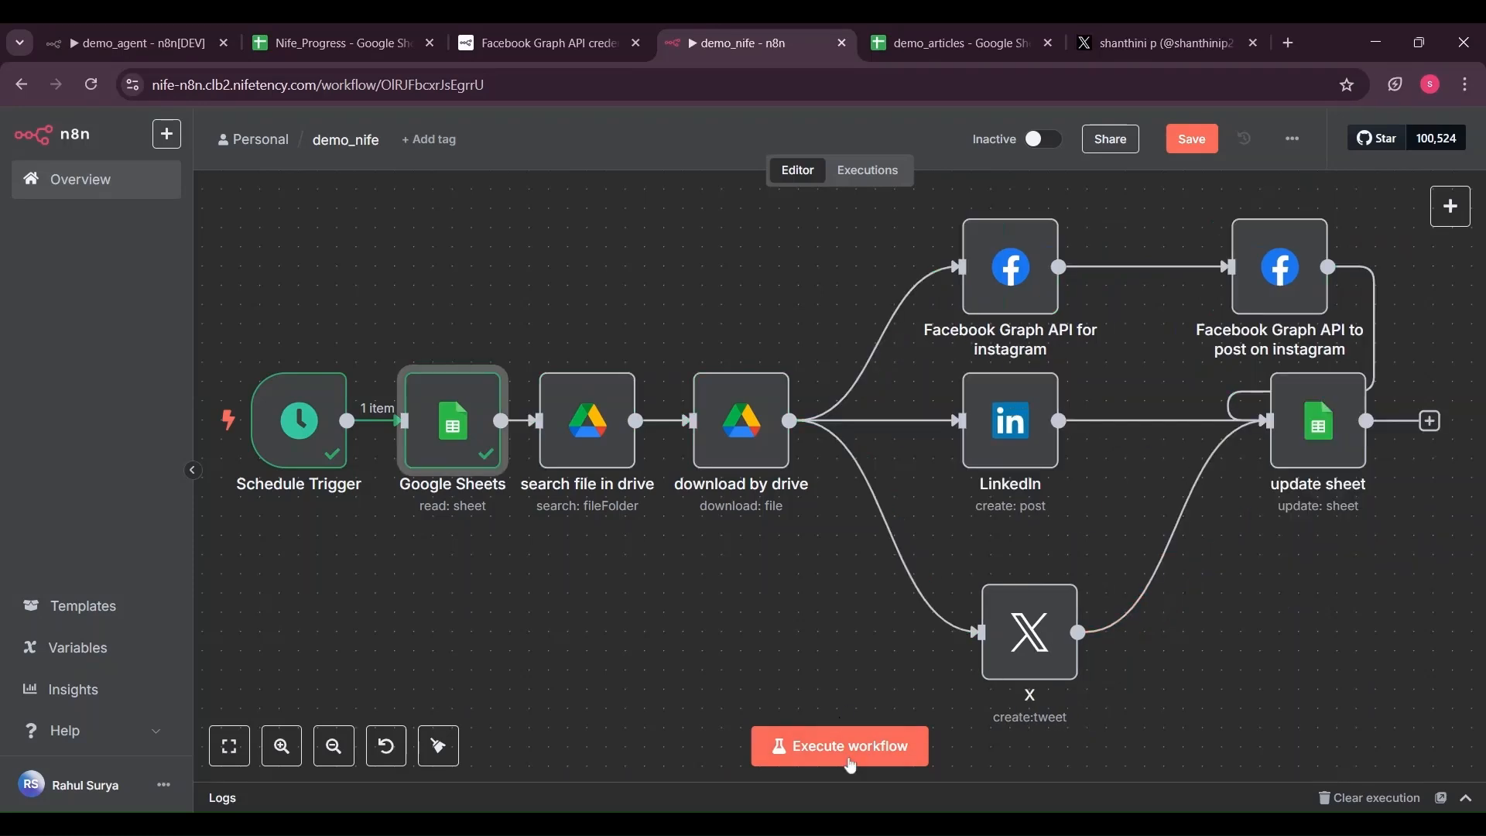
Execute the full workflow and switch to the demo_articles spreadsheet to check Status
click(852, 763)
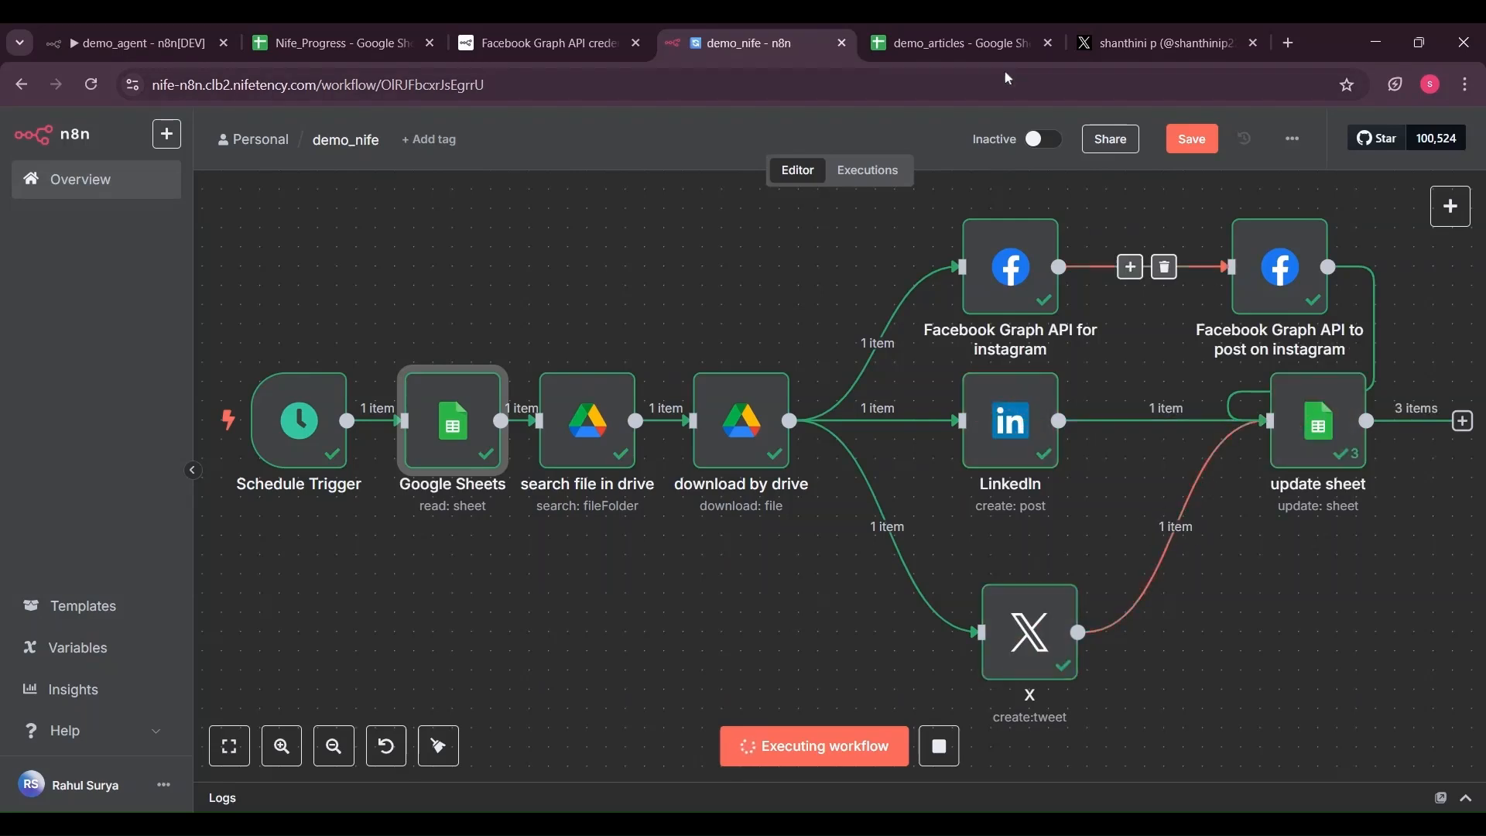
click(986, 45)
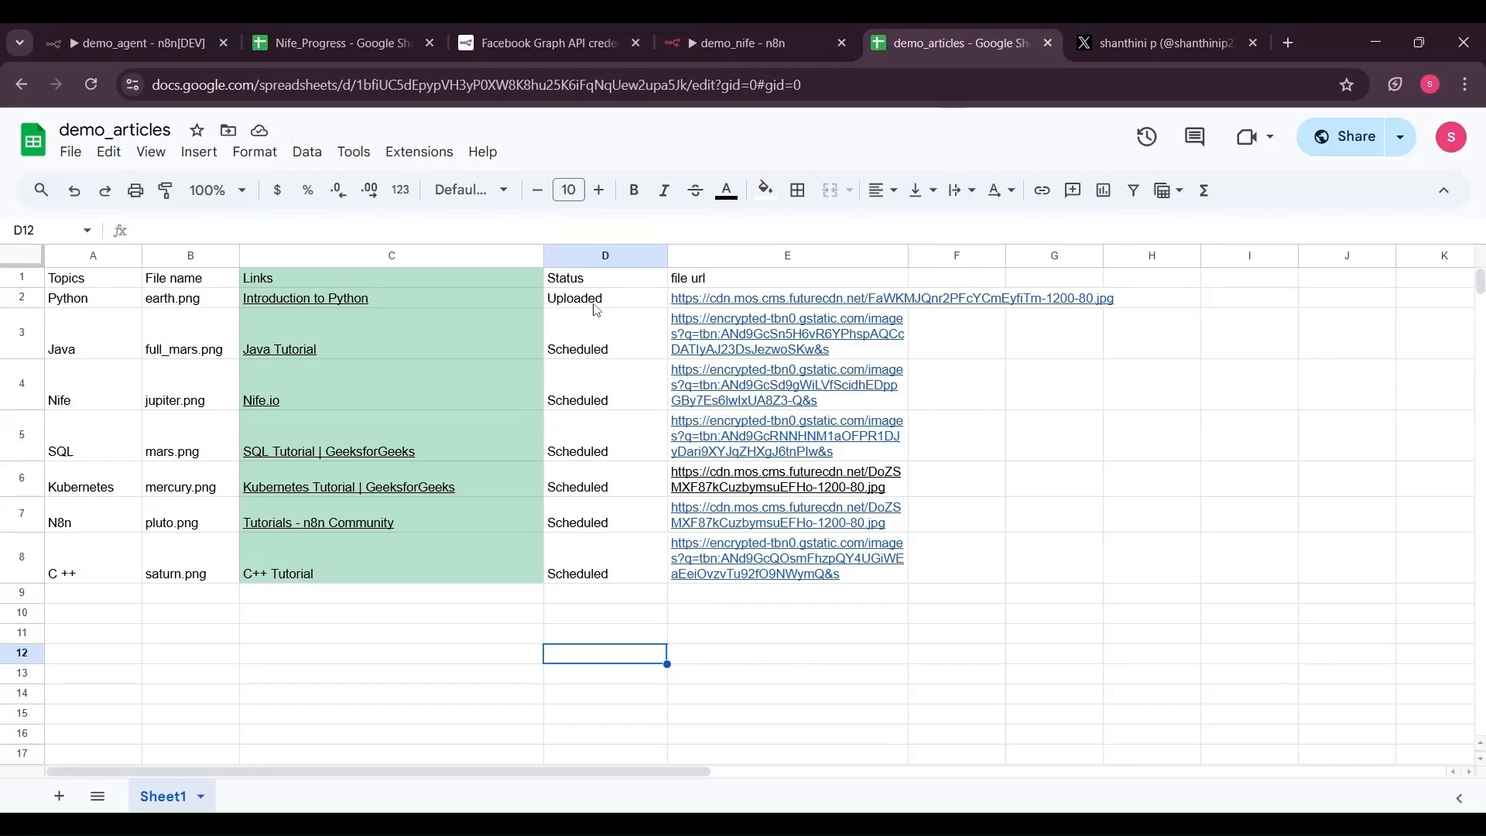